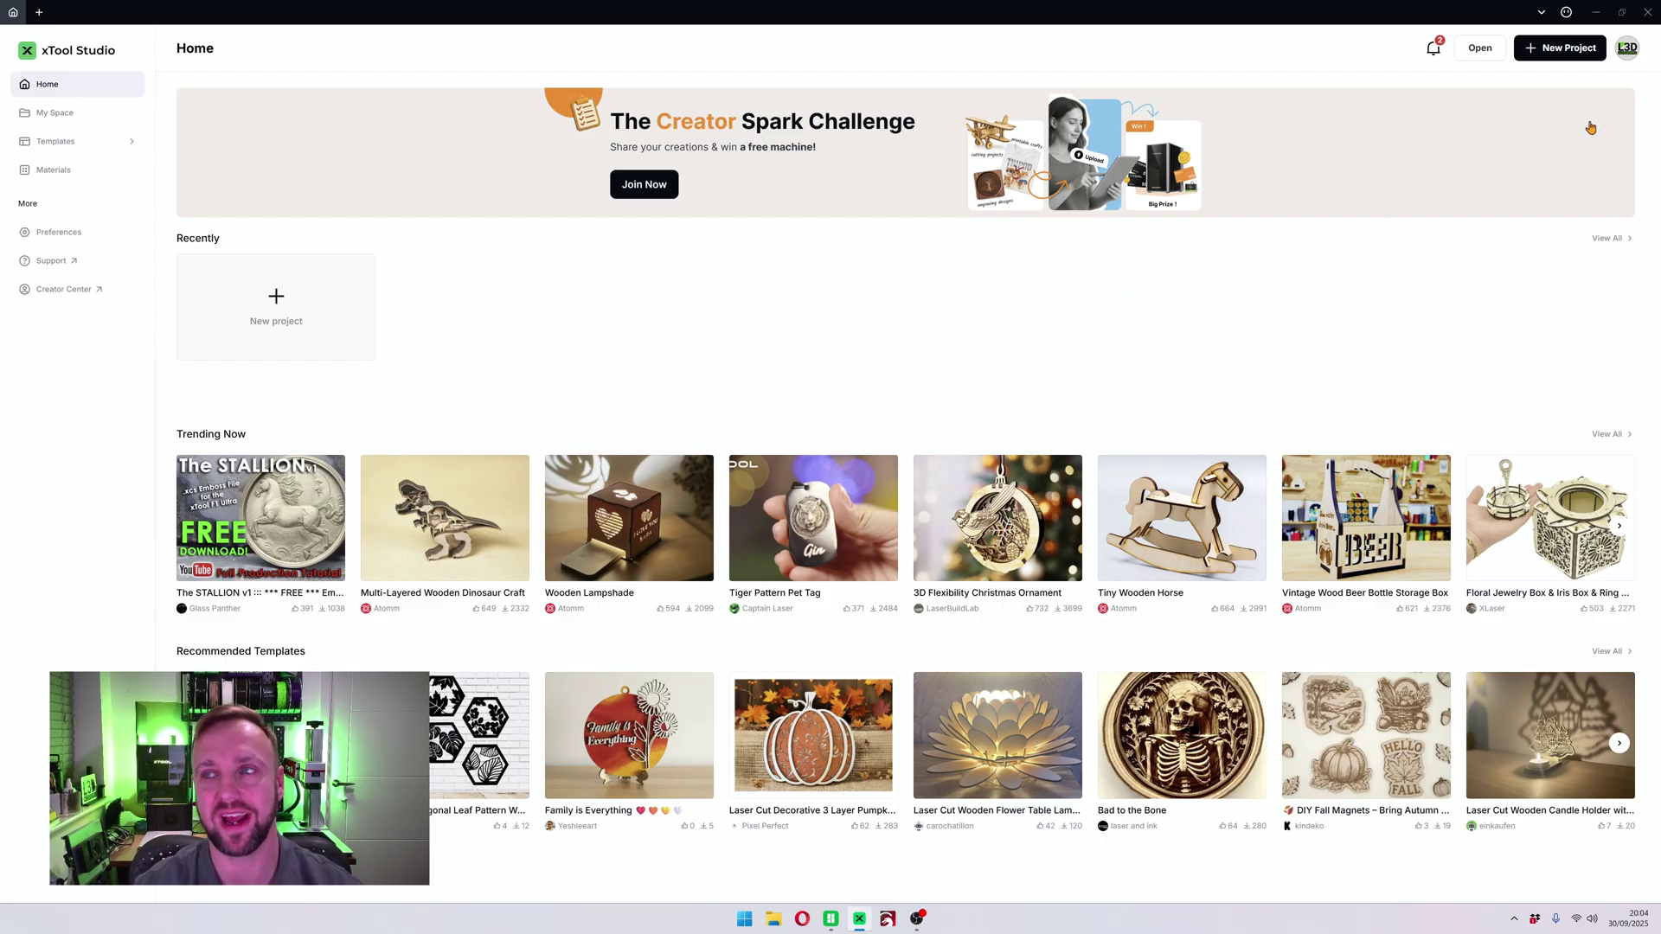
- Start a new blank project, auto-measure the material thickness, and refresh the camera capture of the wood slice
click(1556, 50)
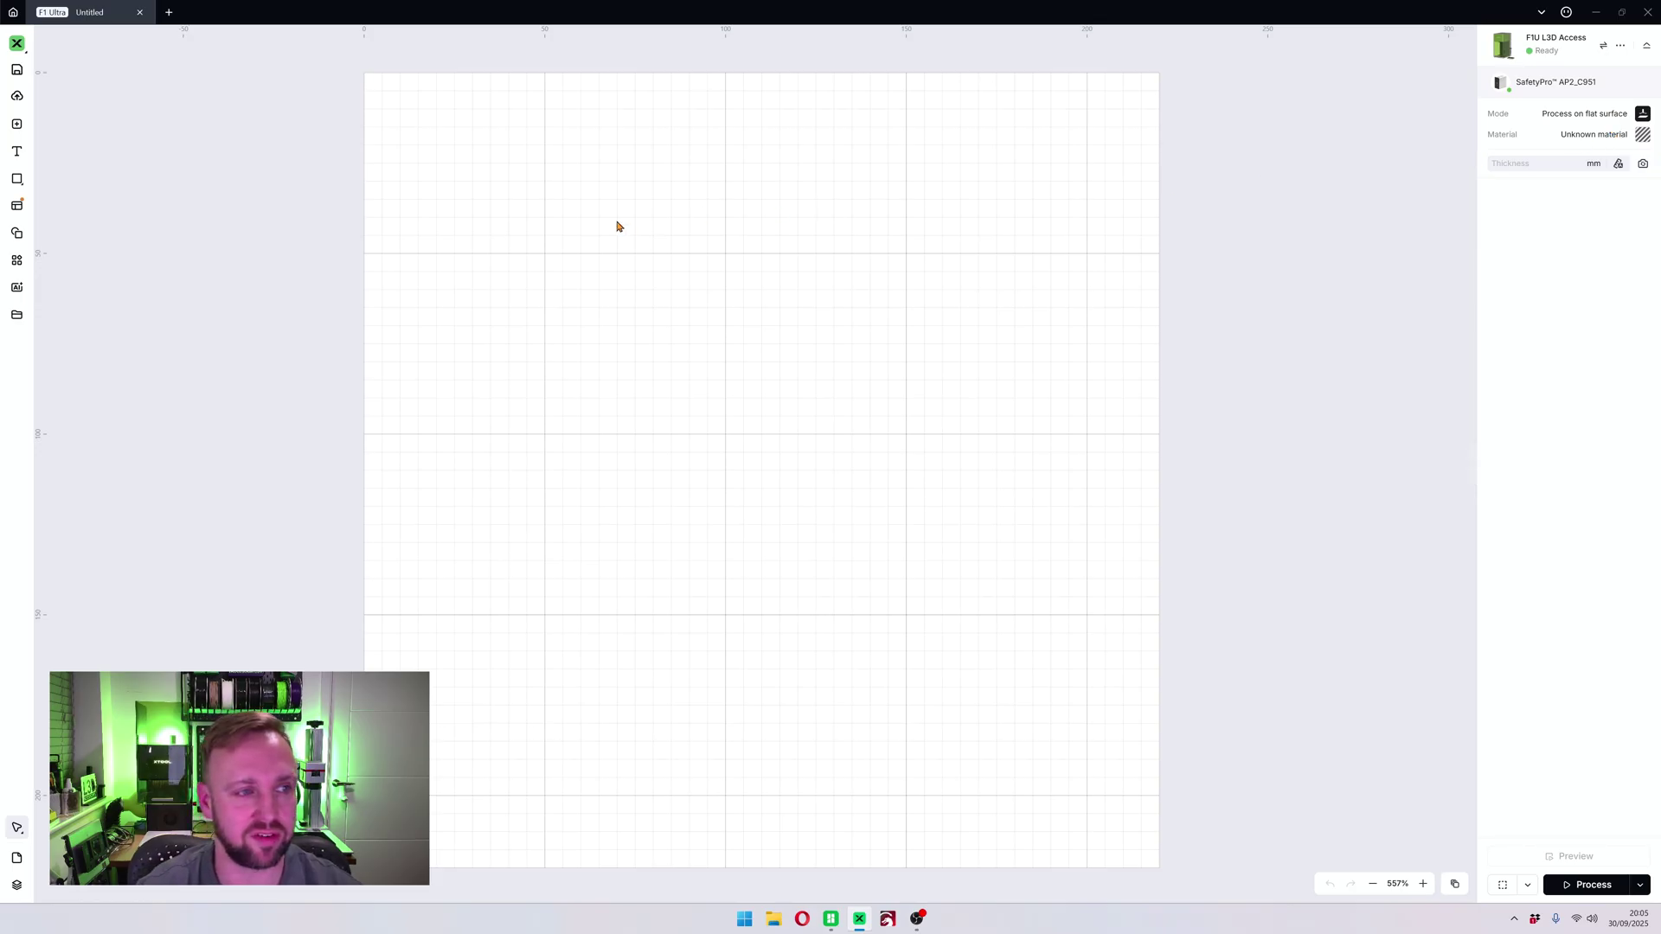
click(1619, 165)
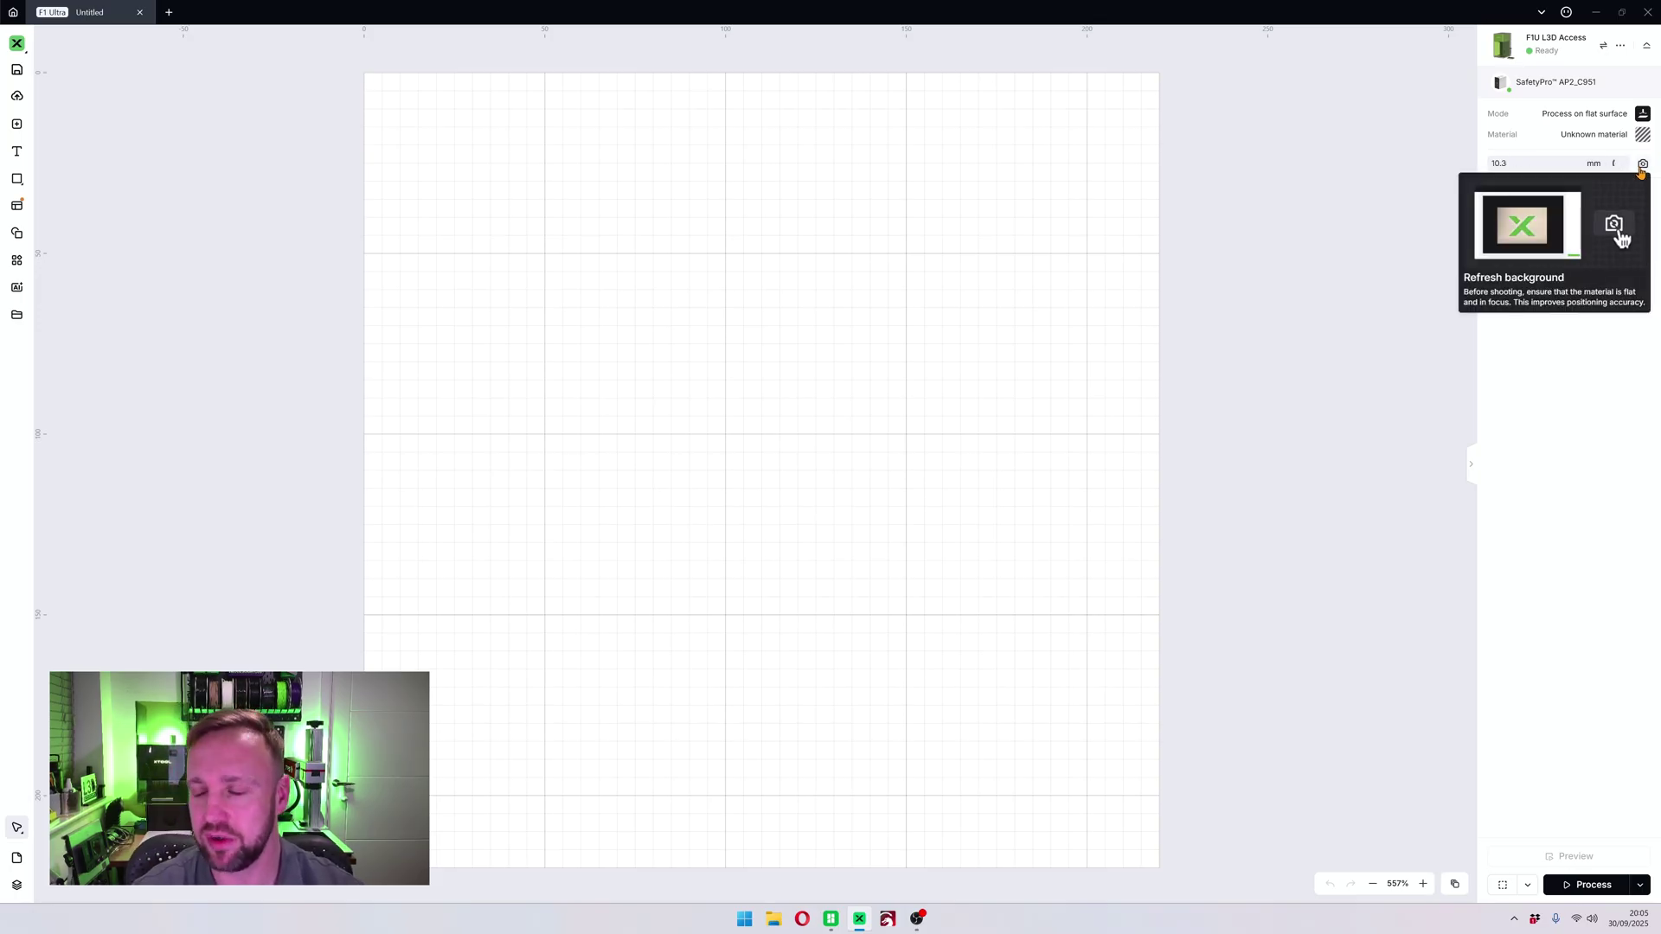
click(1642, 165)
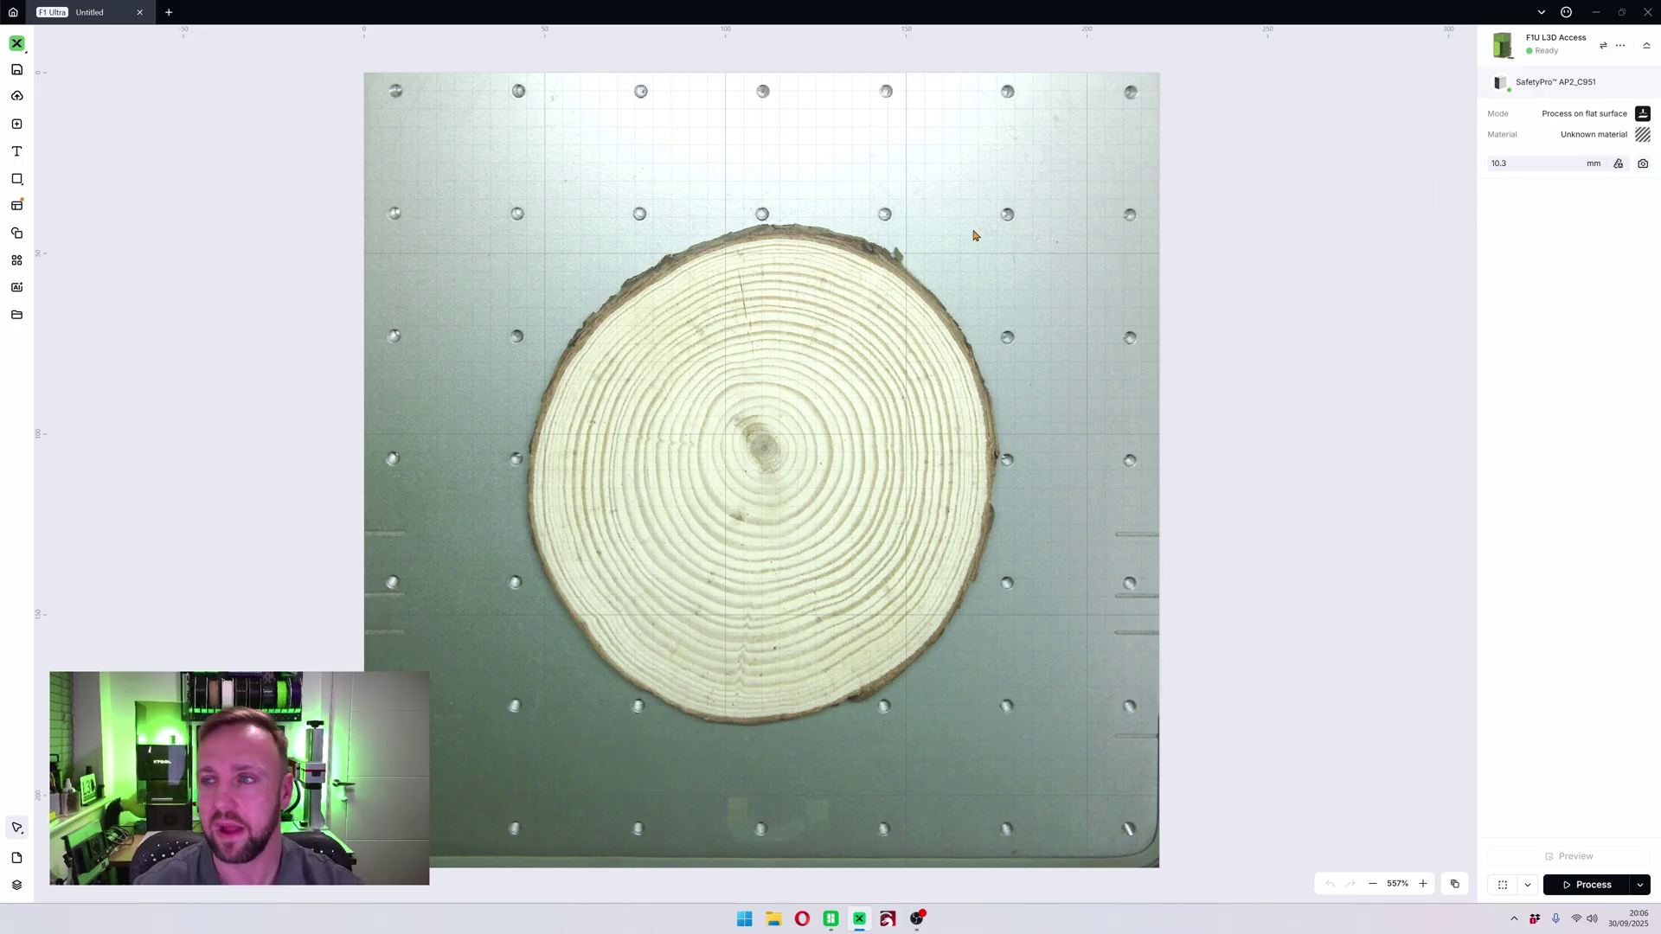
click(1603, 141)
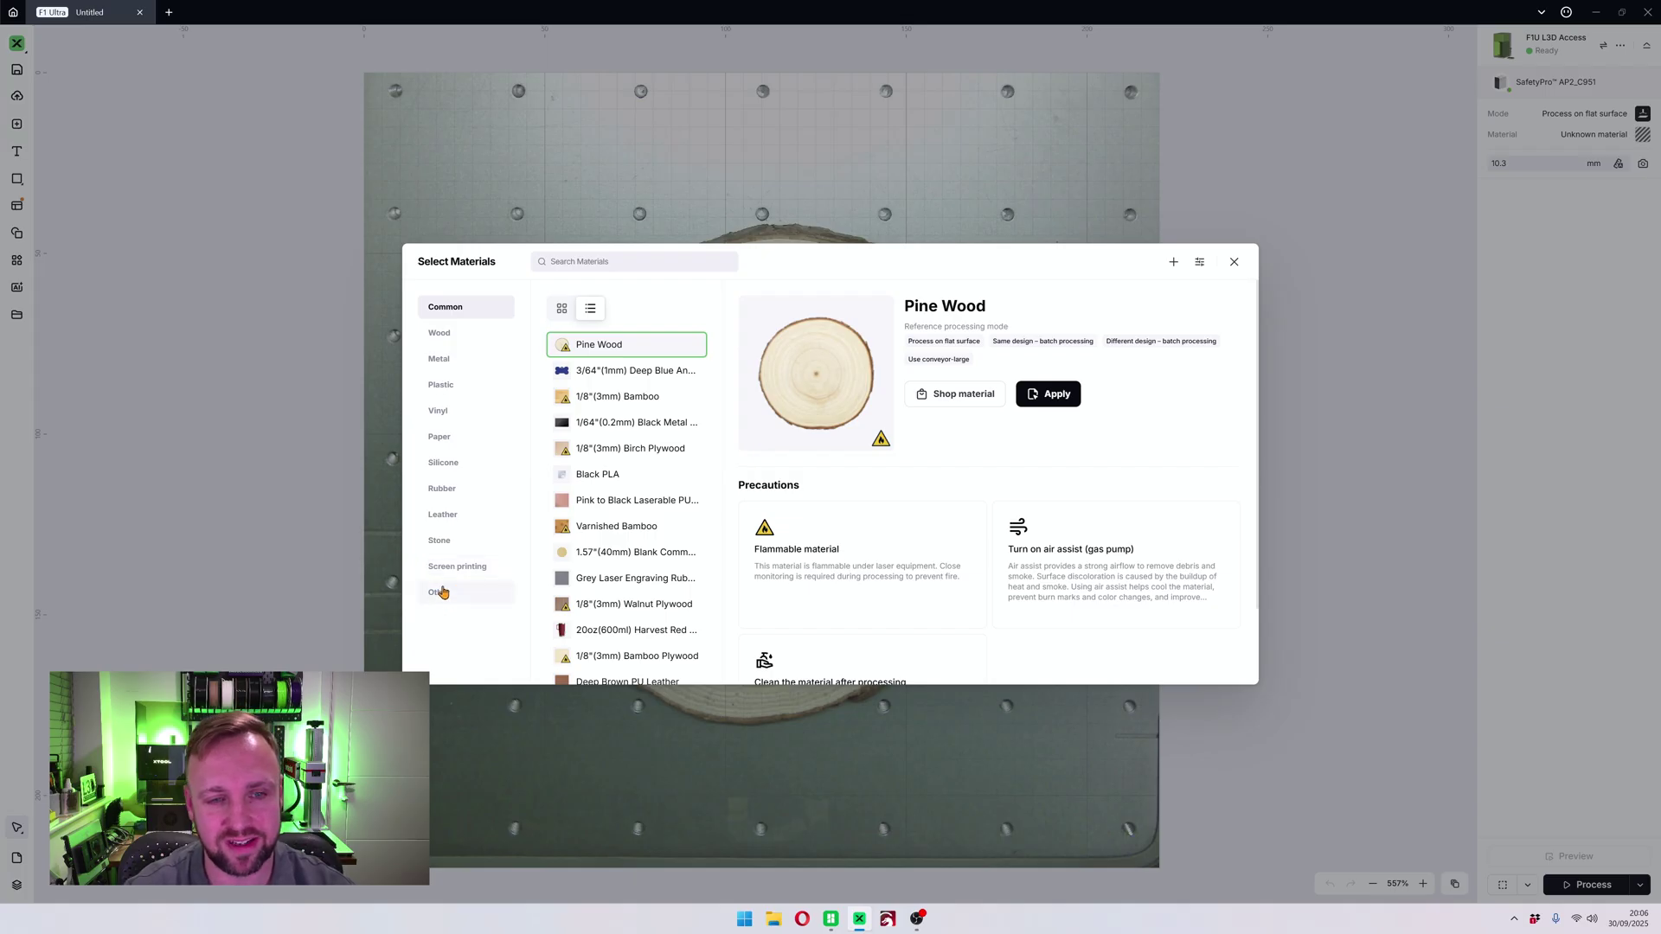
click(438, 336)
click(435, 361)
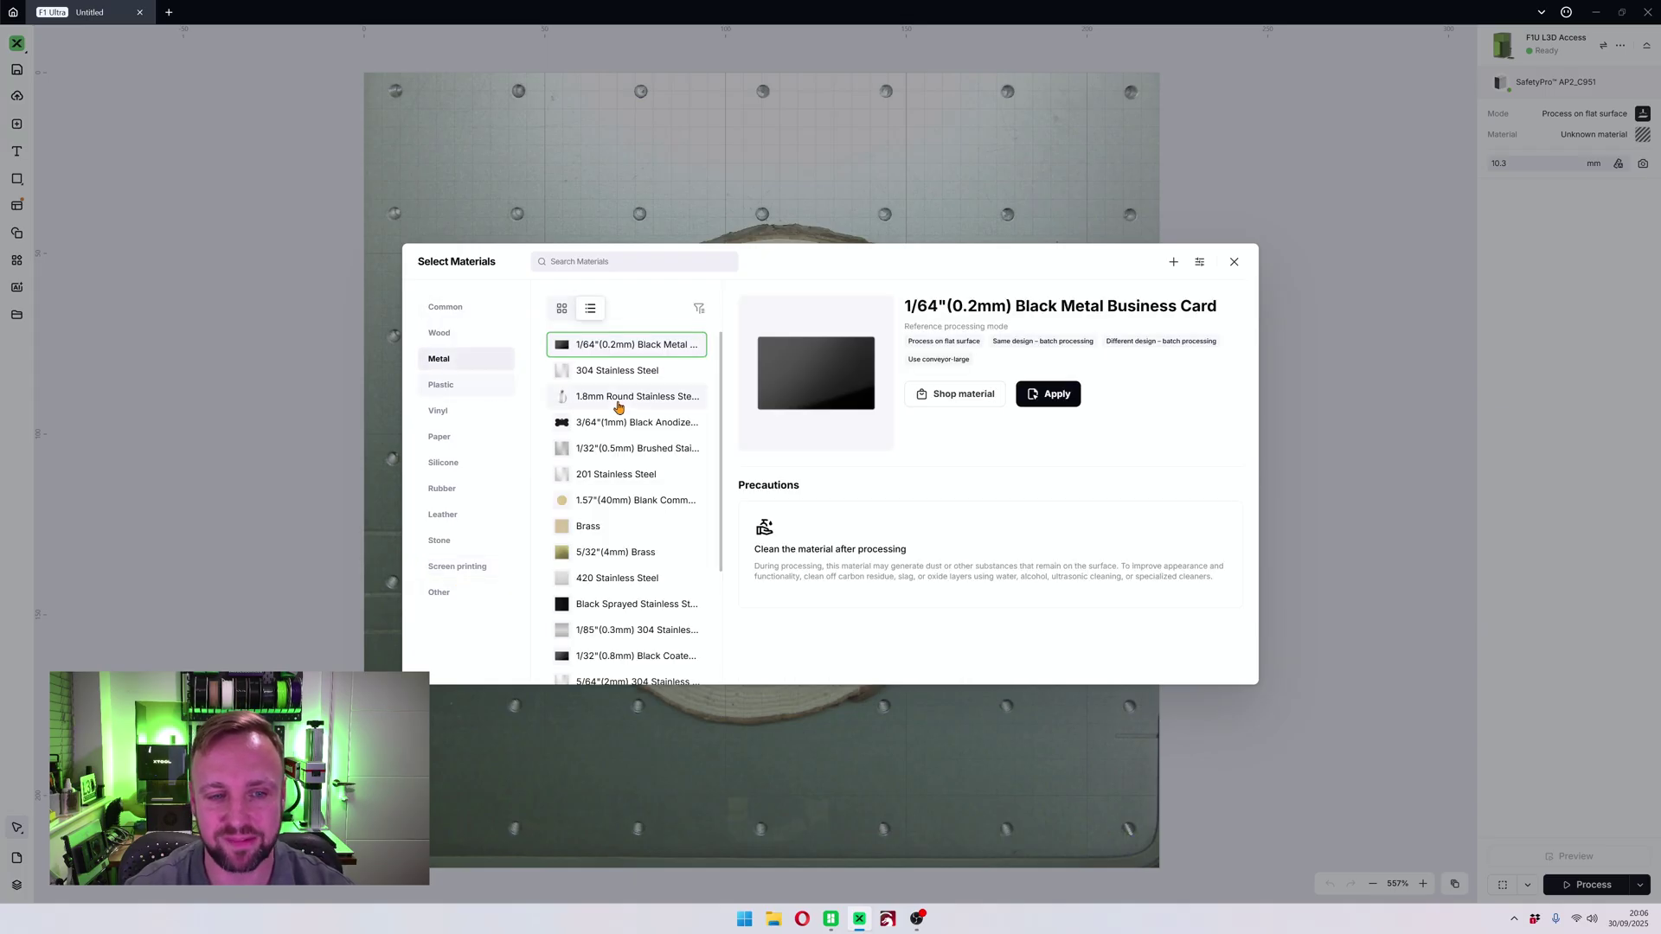
scroll(630, 414, down, 5)
scroll(627, 420, up, 5)
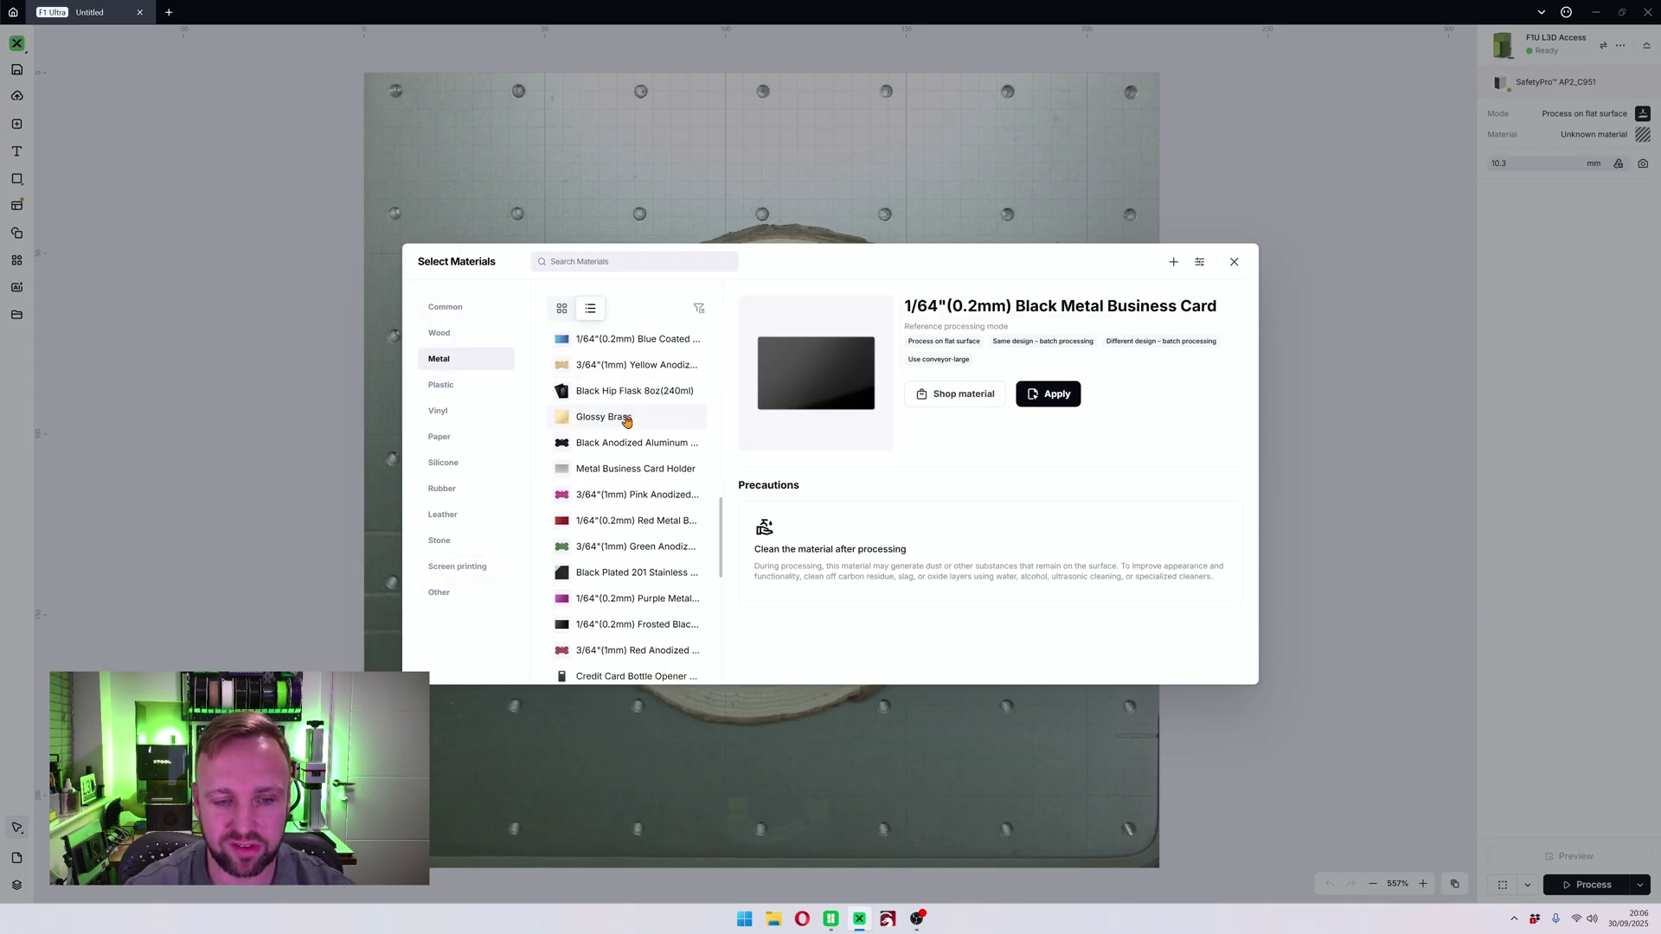
click(471, 335)
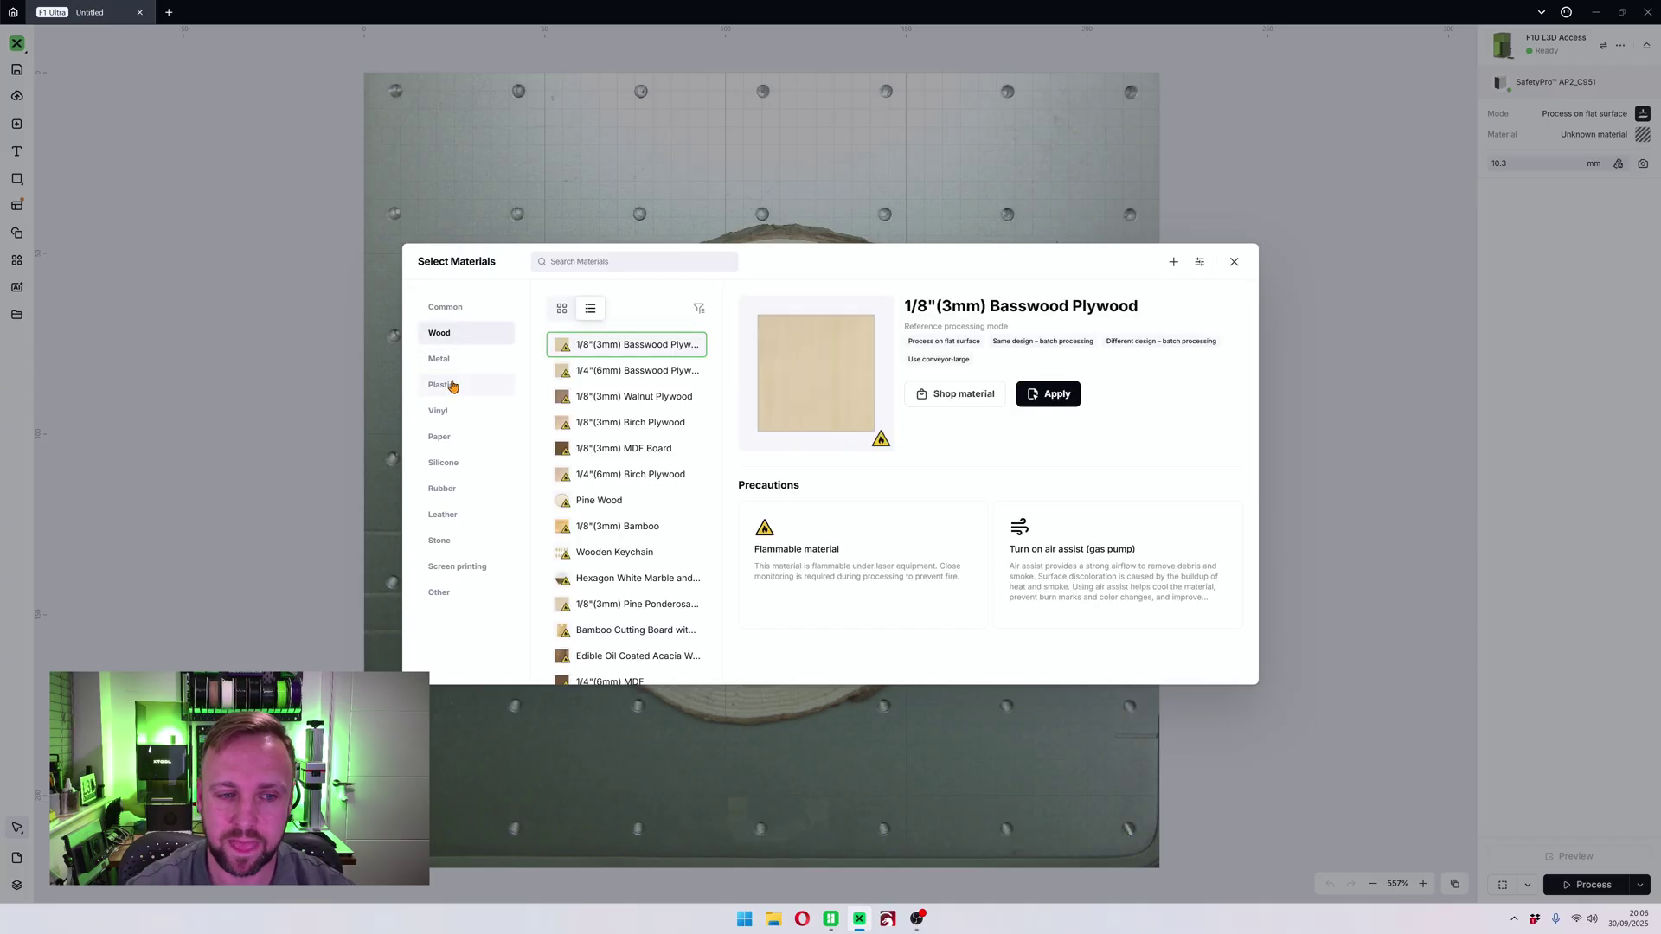
click(445, 383)
click(454, 438)
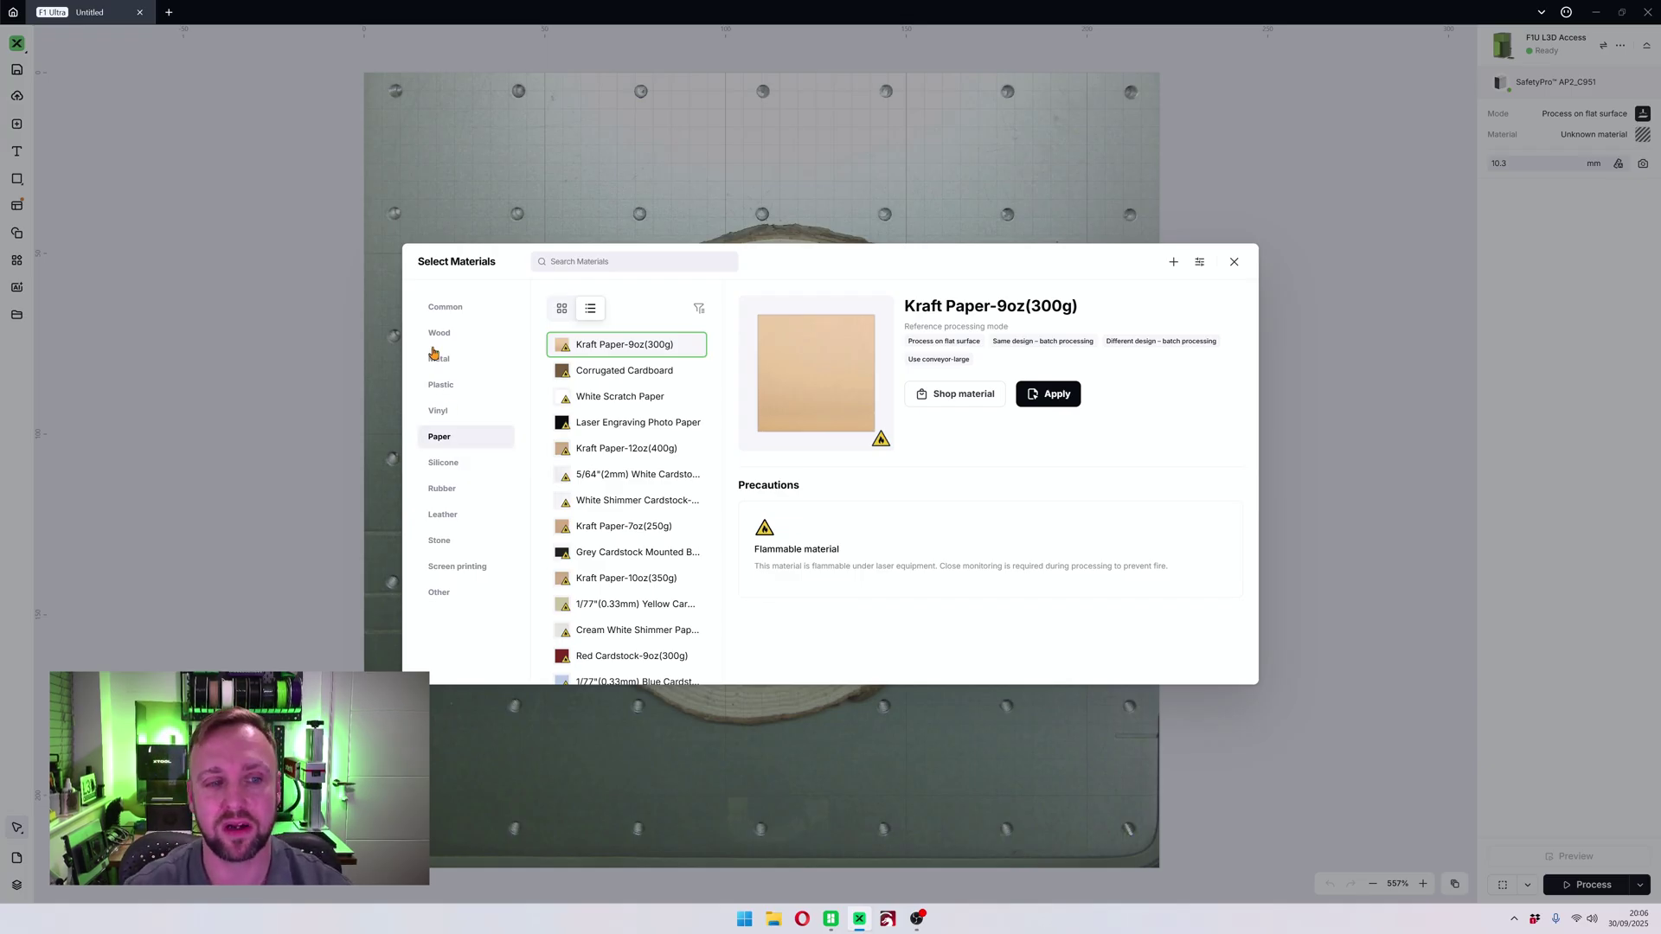
click(441, 308)
click(436, 337)
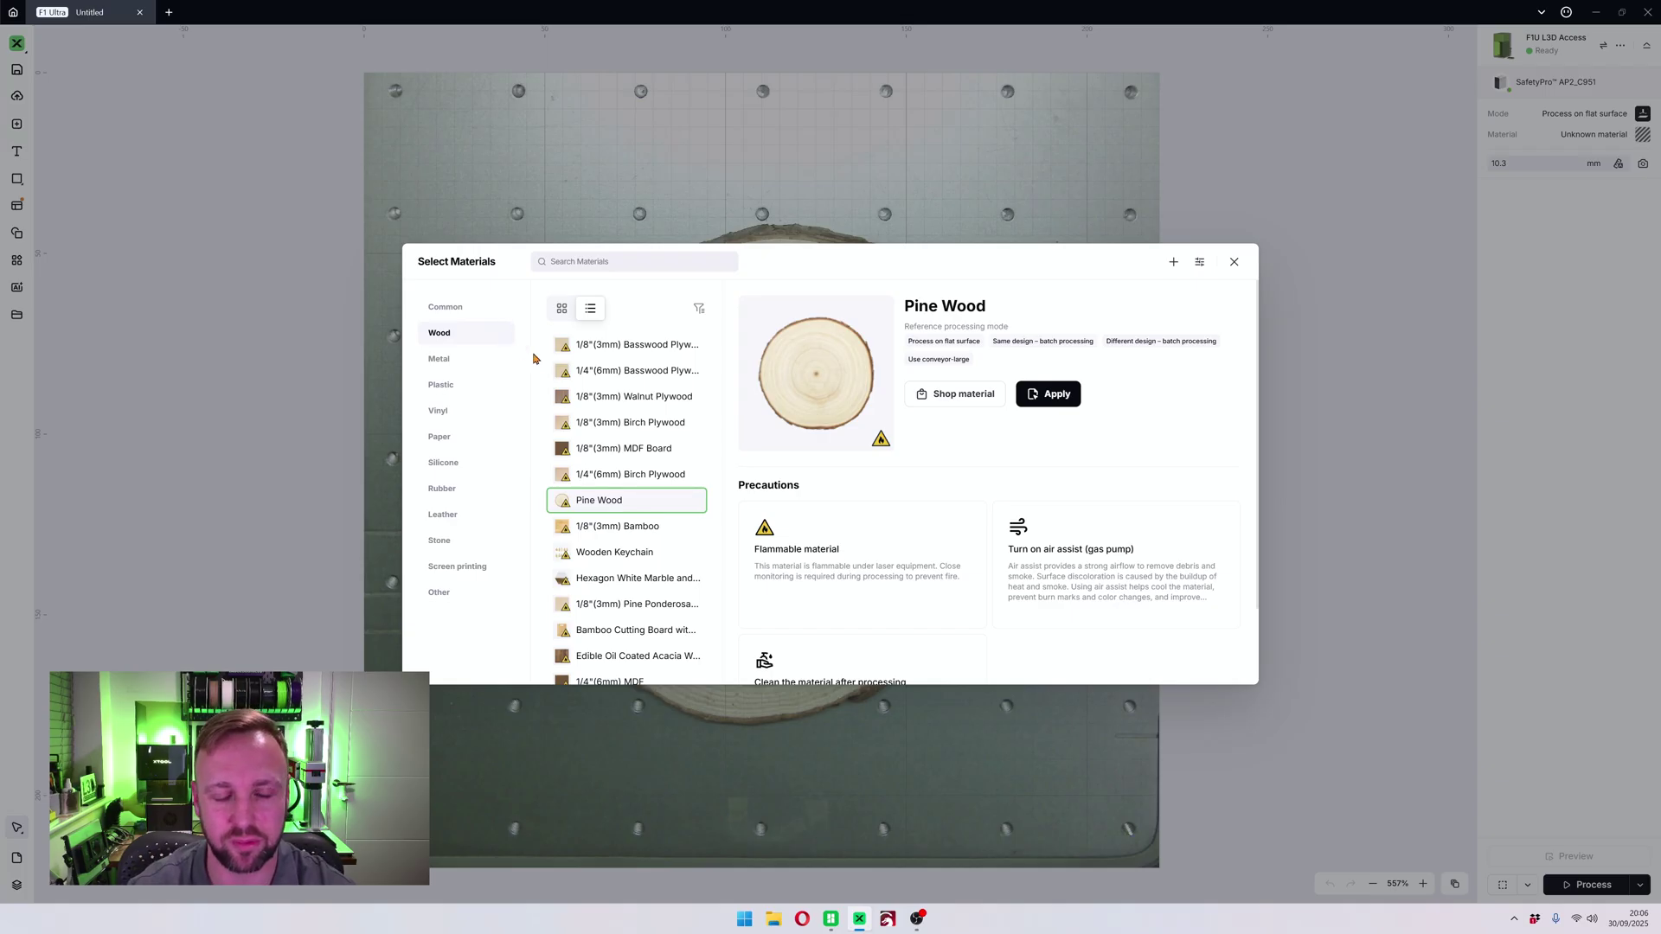
click(1230, 265)
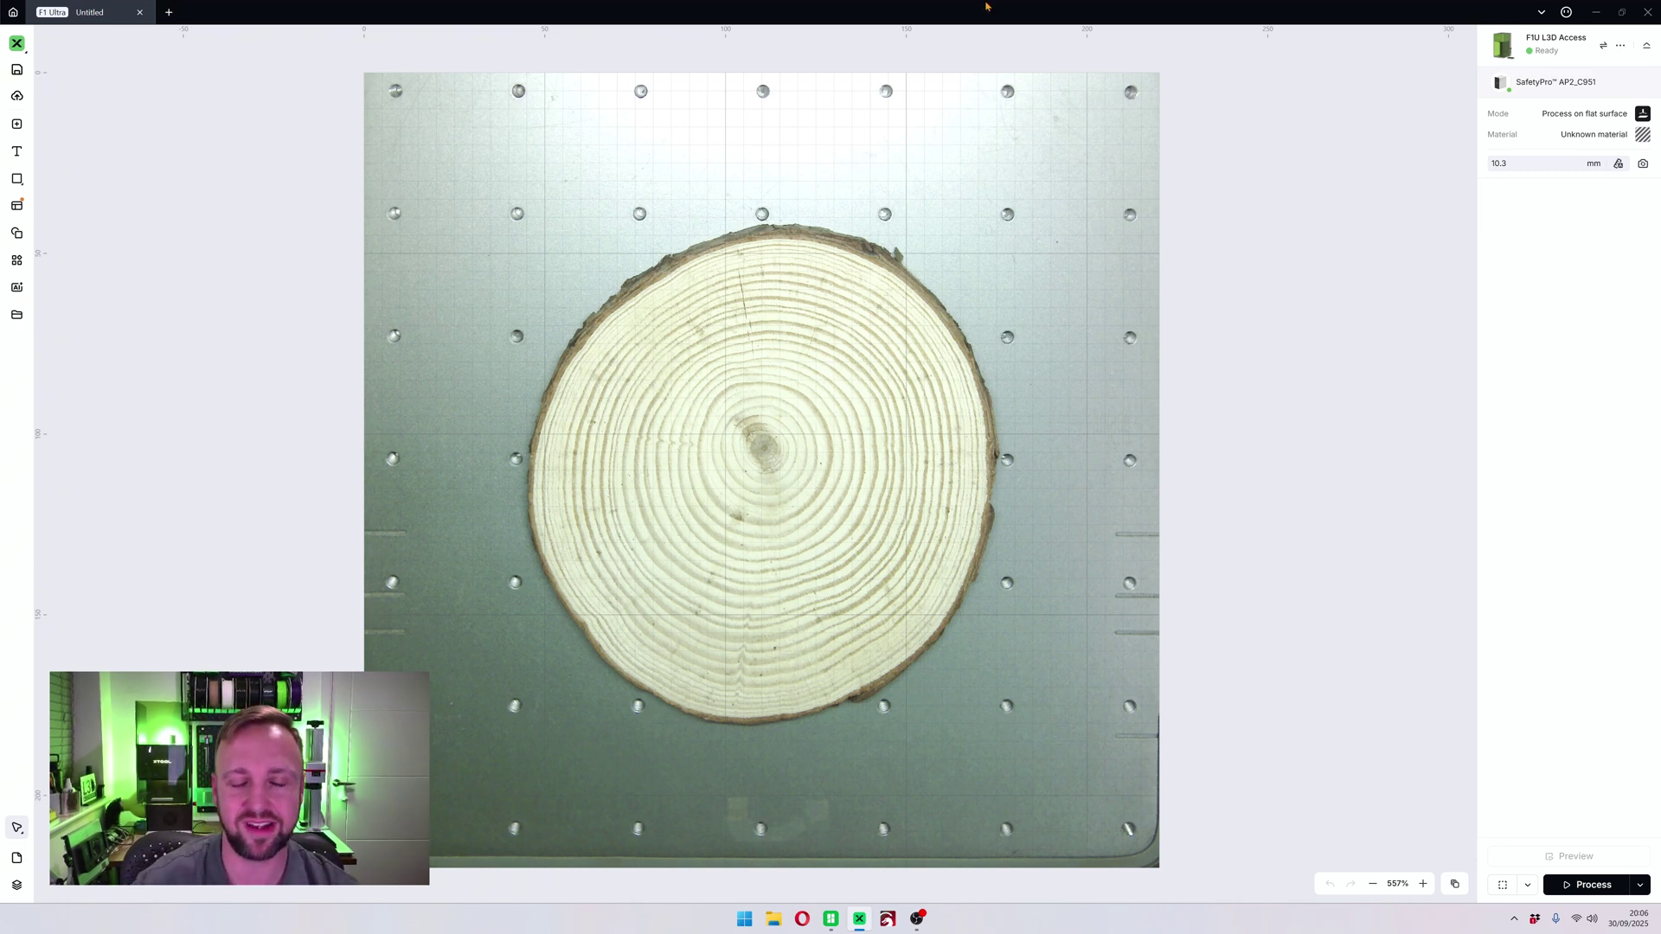
- Reopen the materials library filtered to the Wood category and focus the Search Materials box
click(1590, 136)
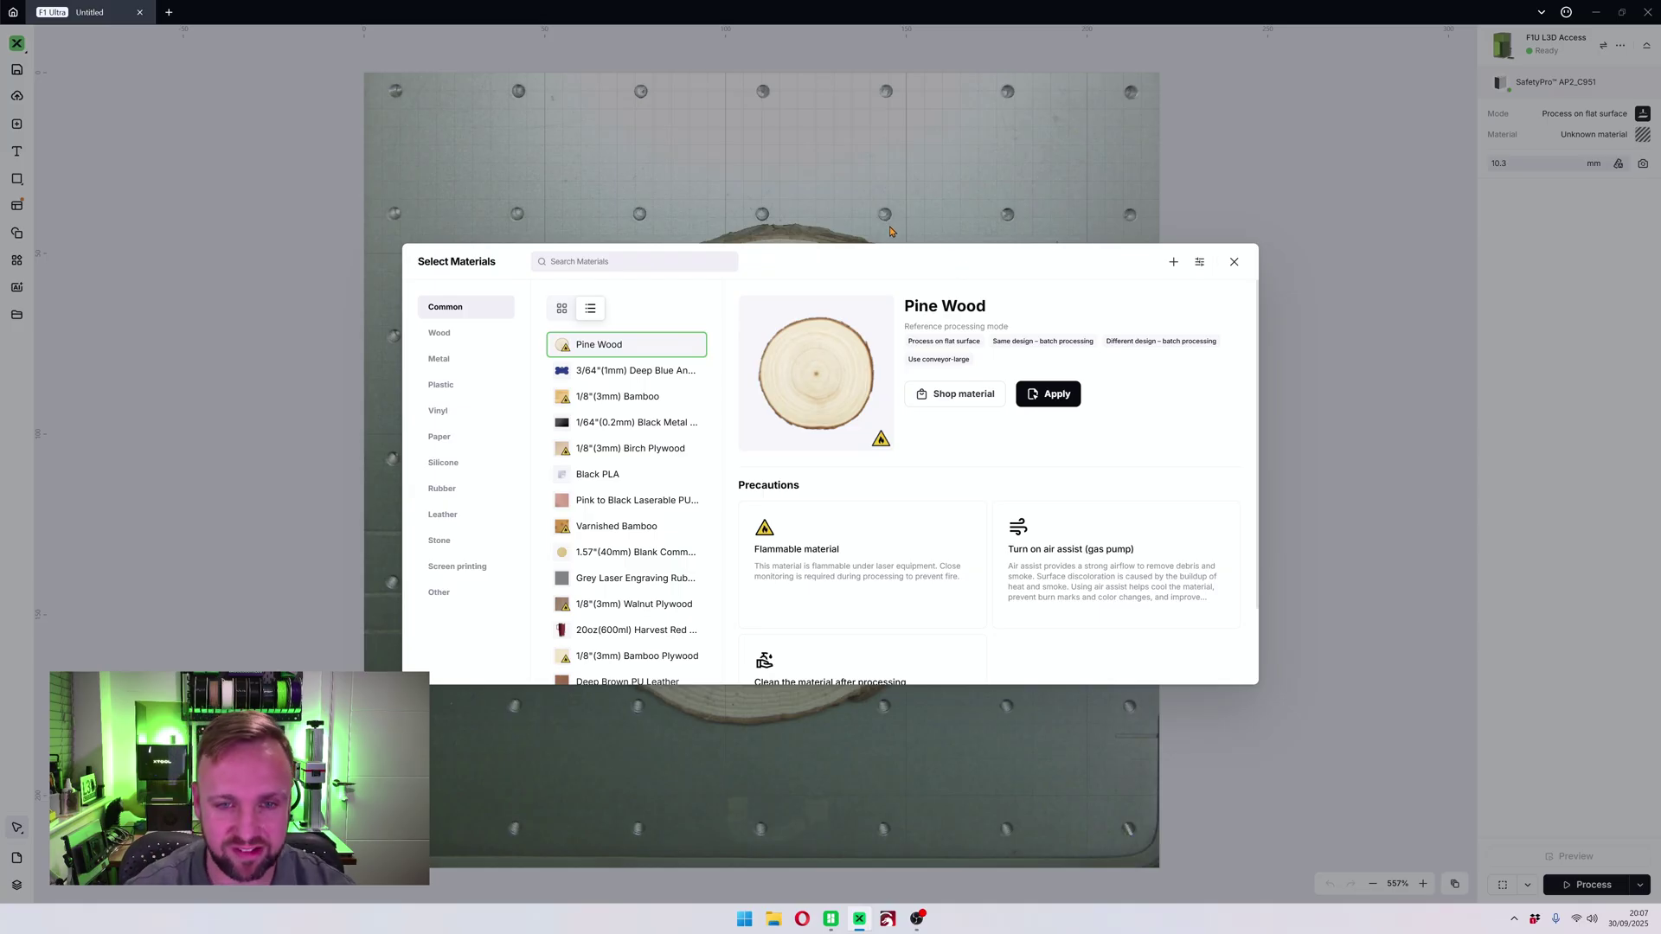
click(446, 342)
scroll(667, 374, down, 10)
scroll(644, 416, up, 8)
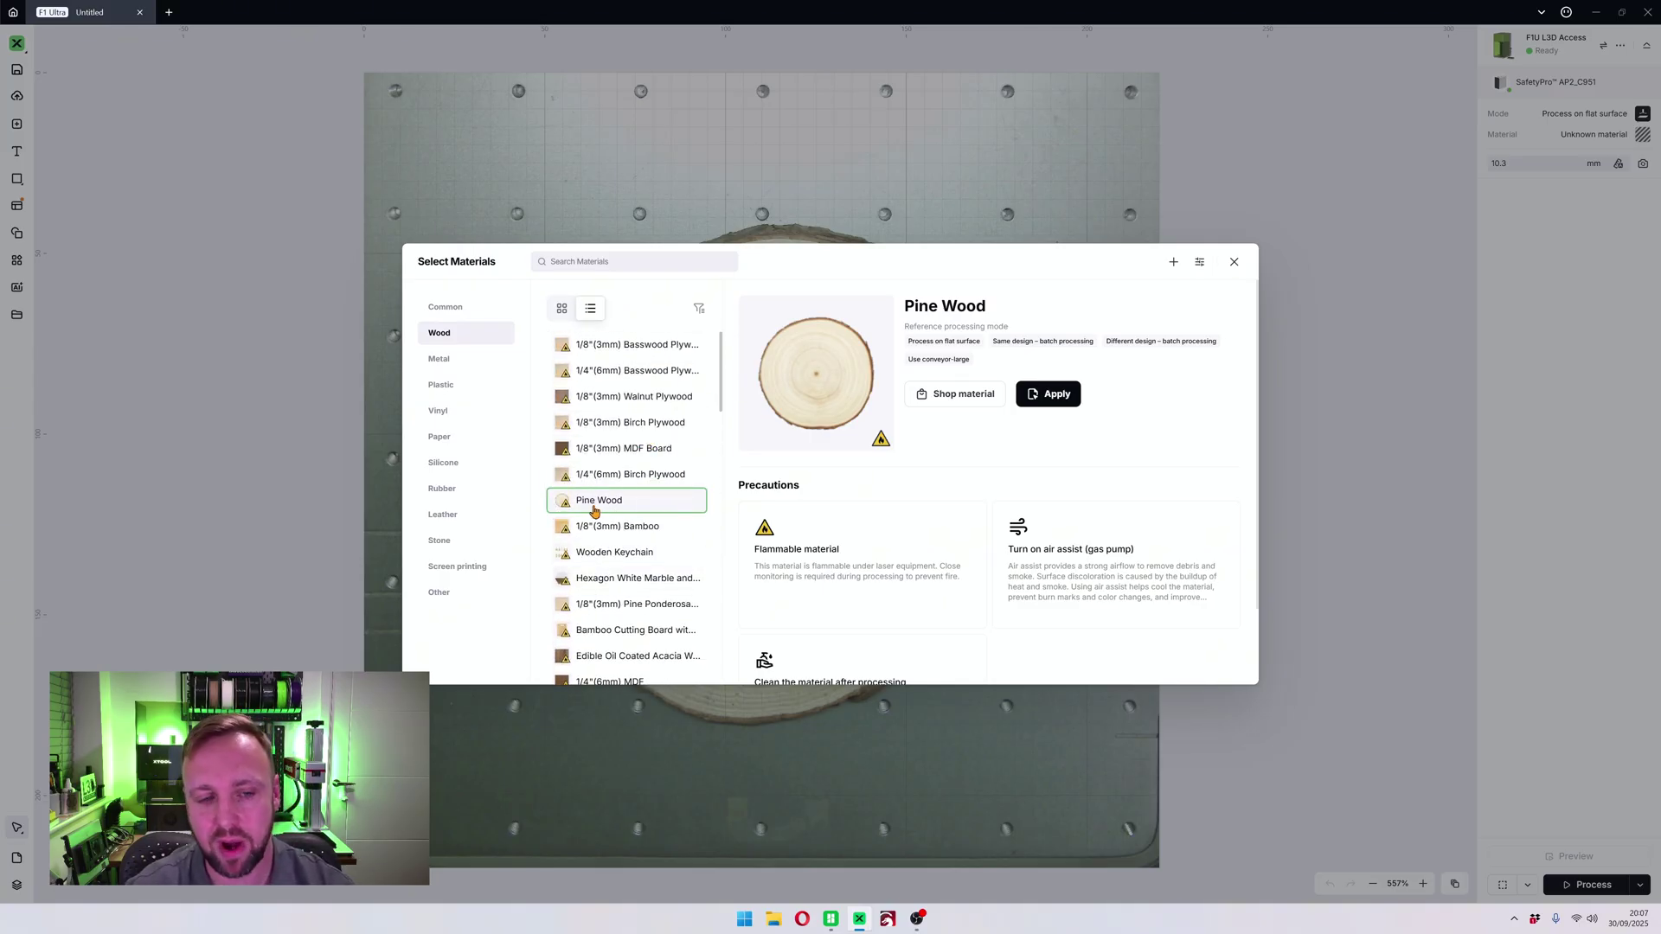
click(567, 264)
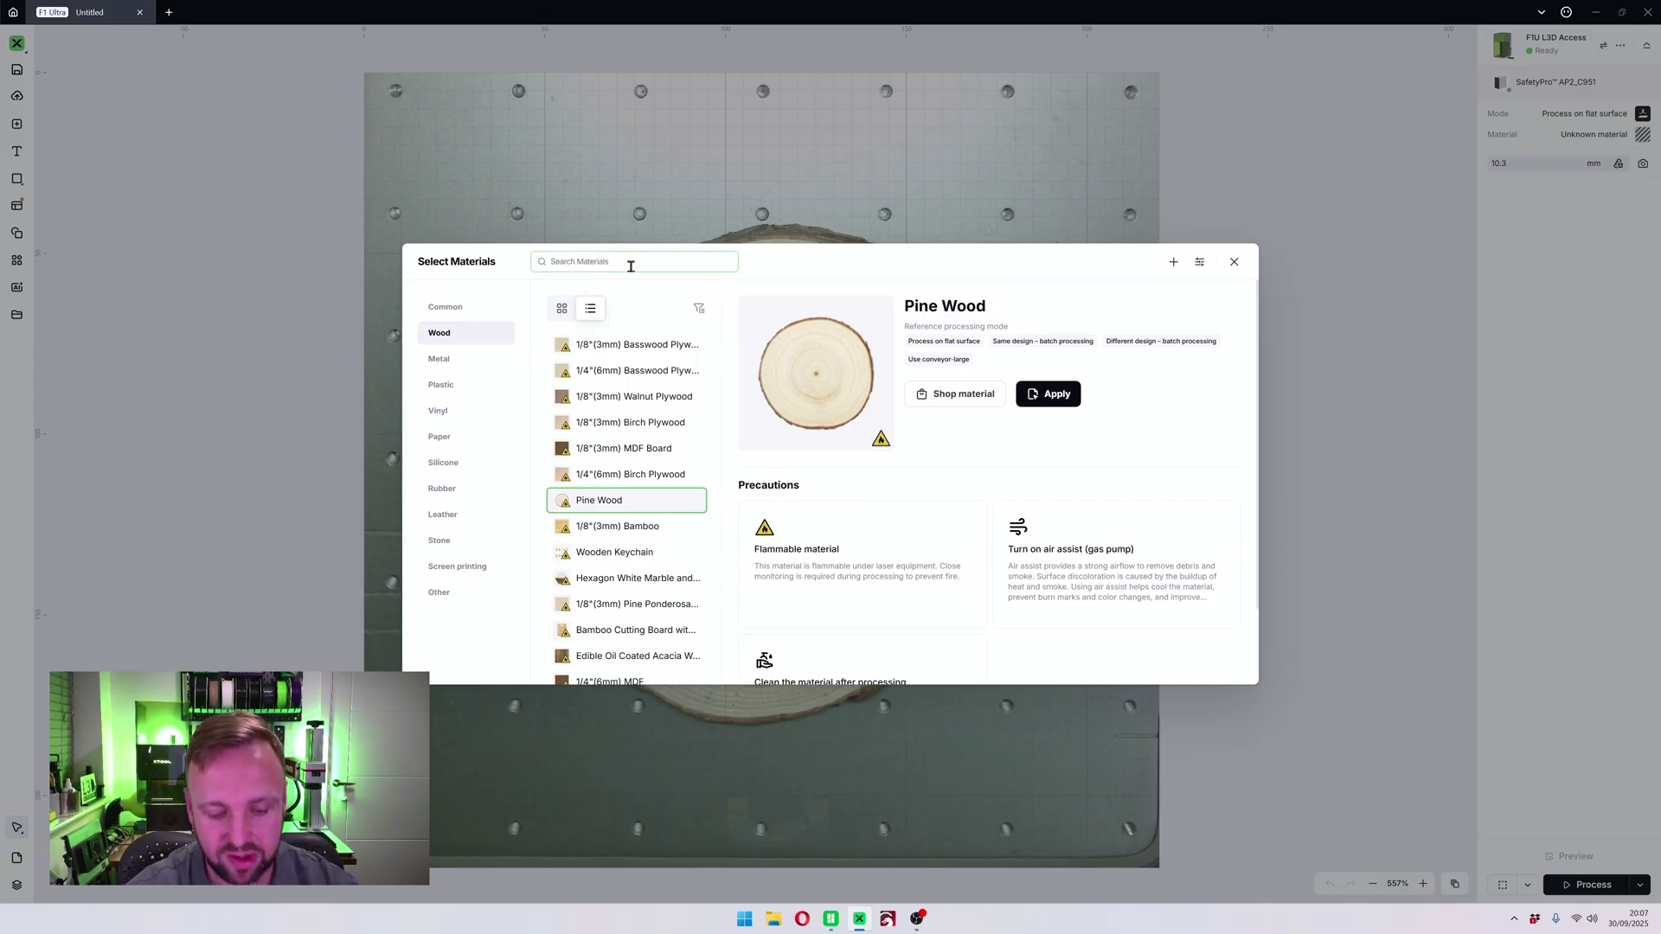
- Search 'pine', preview 1/8"(3mm) Pine Ponderosa Plywood and 1/4"(6mm) Pine Plywood, then reselect Pine Wood
text(pine)
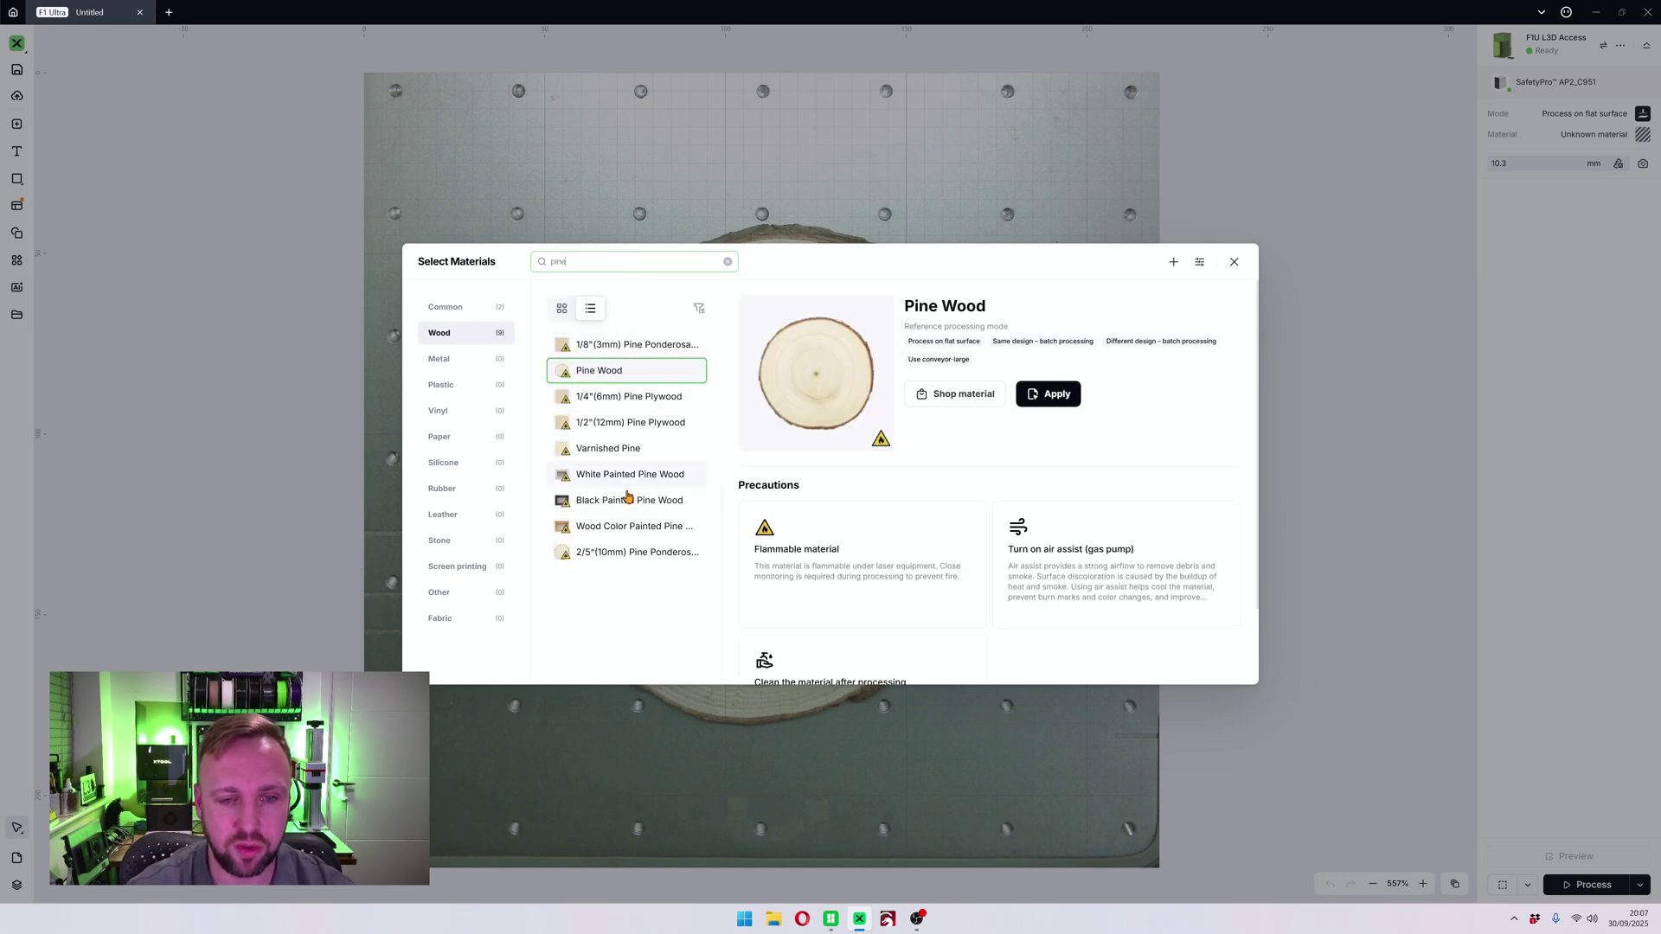
click(608, 346)
click(606, 372)
click(605, 395)
click(606, 372)
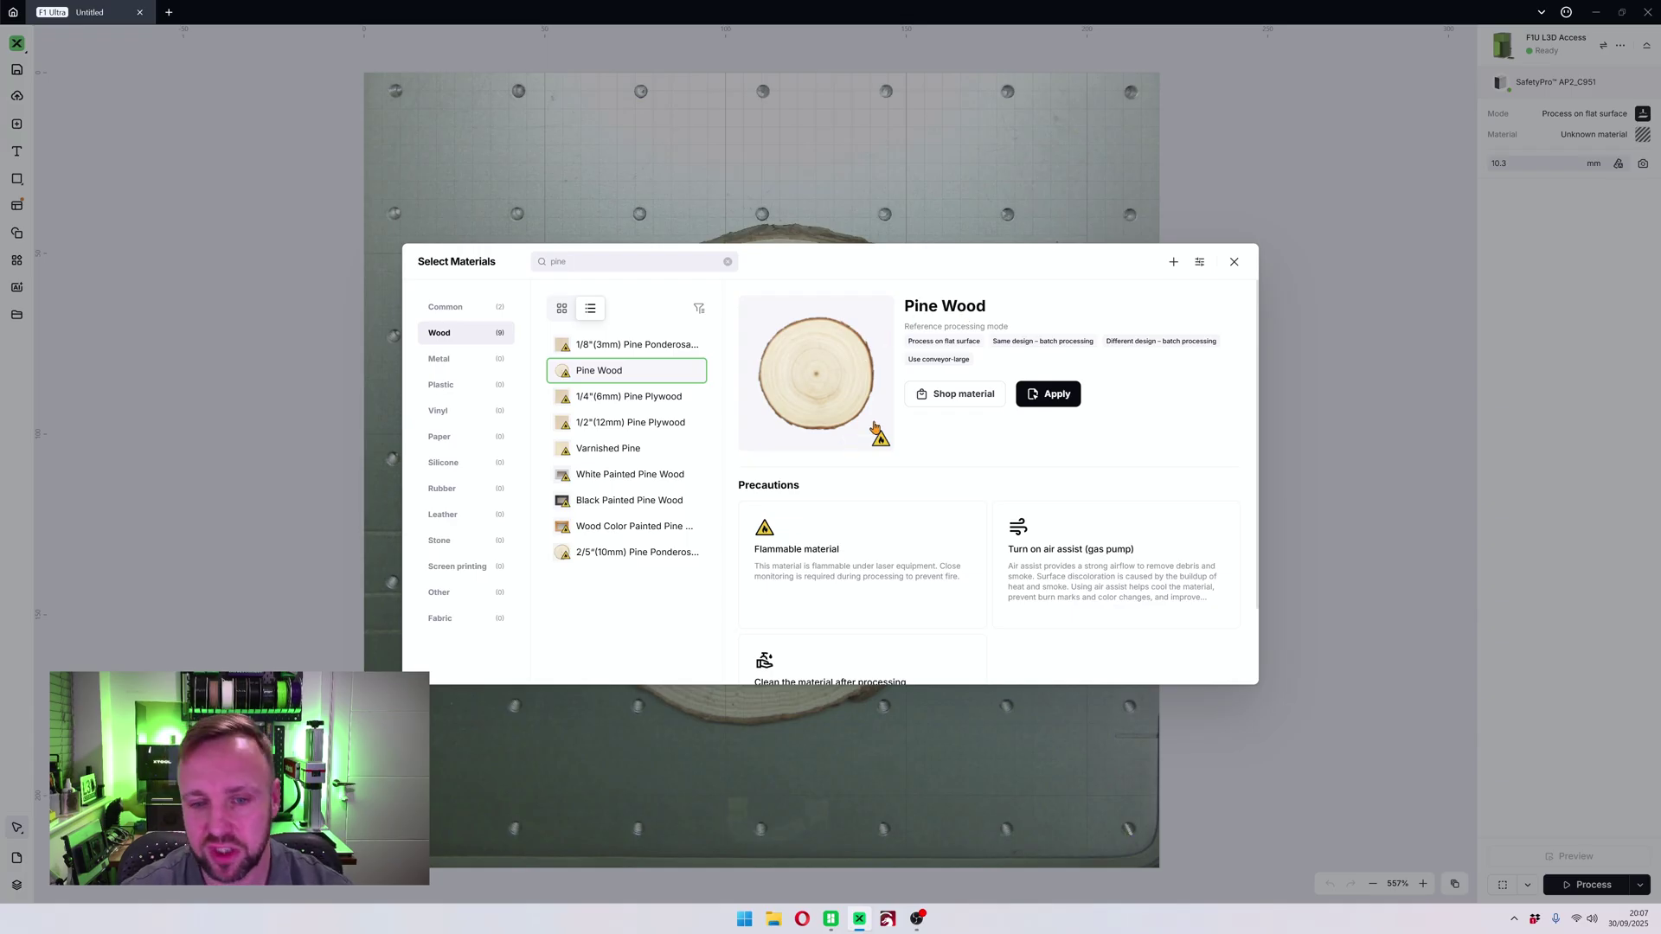
mouse_move(884, 438)
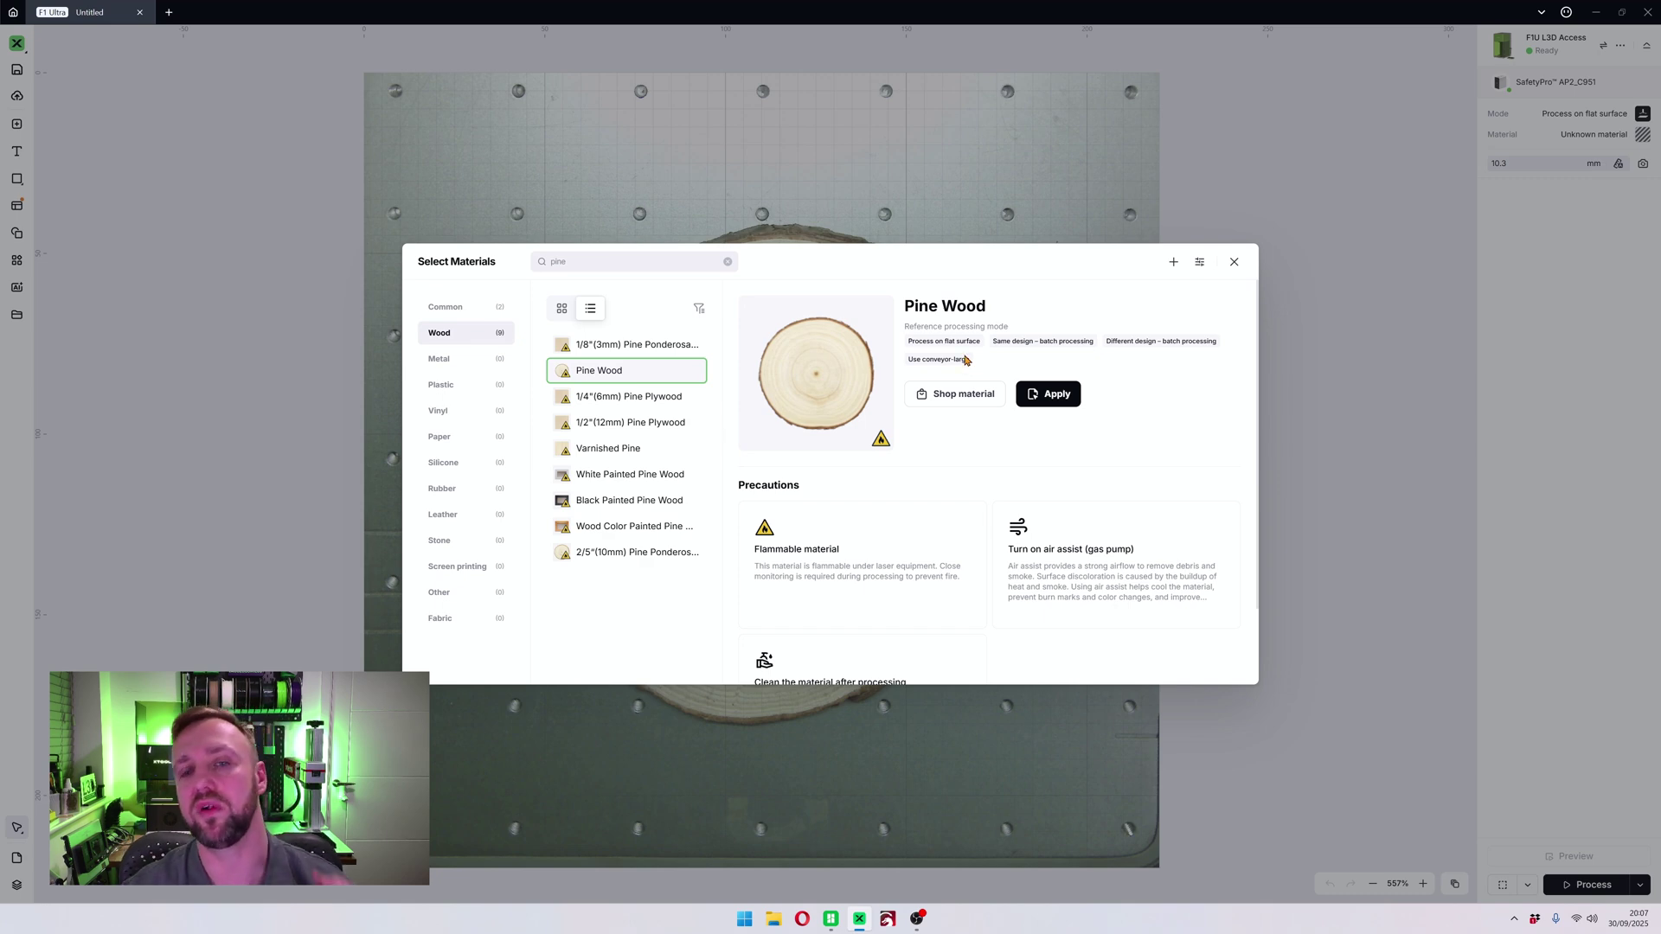
- Review Pine Wood's precautions: flammable material, use air assist, clean after processing
scroll(876, 465, down, 1)
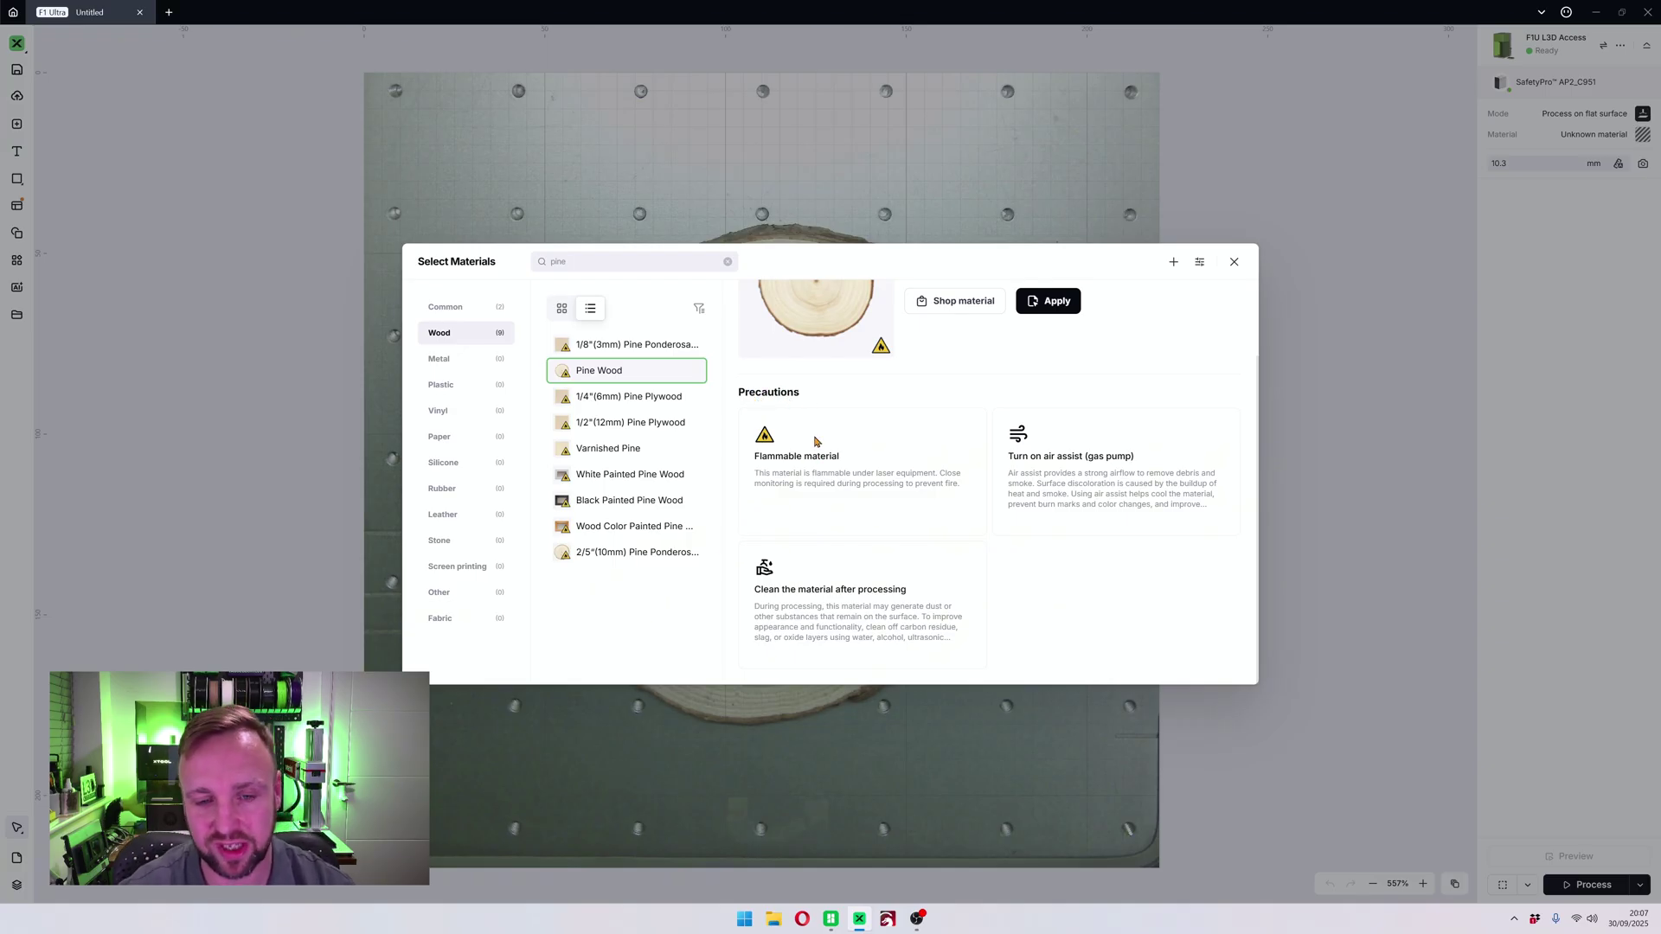
mouse_move(889, 346)
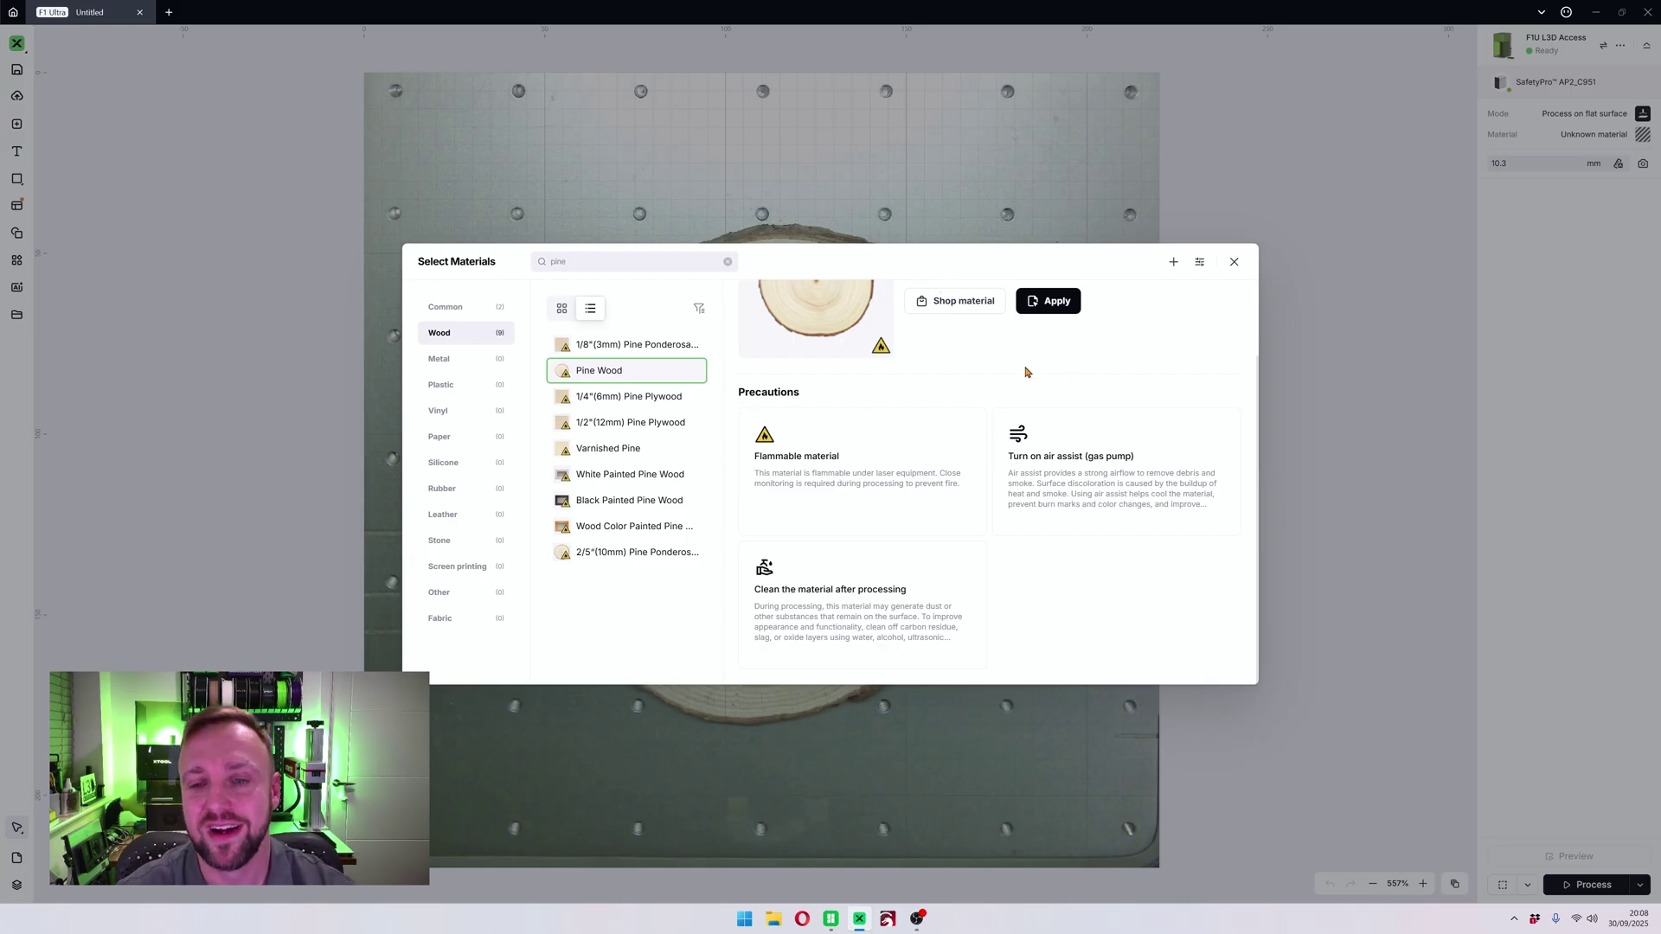
mouse_move(1116, 439)
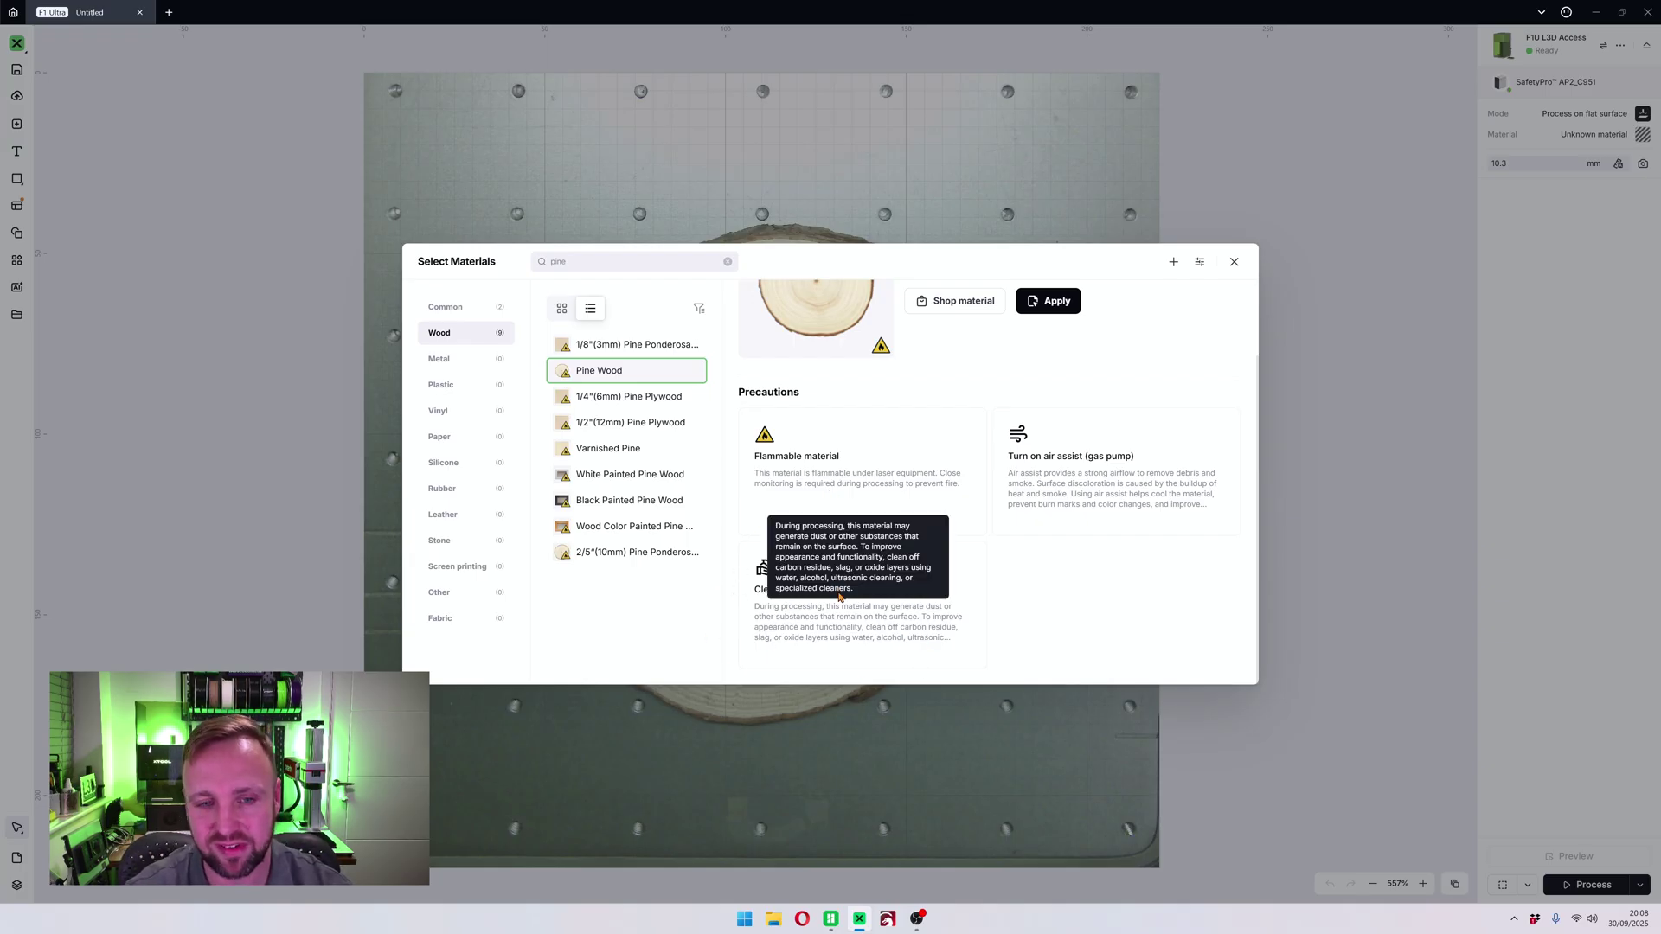
scroll(880, 519, up, 2)
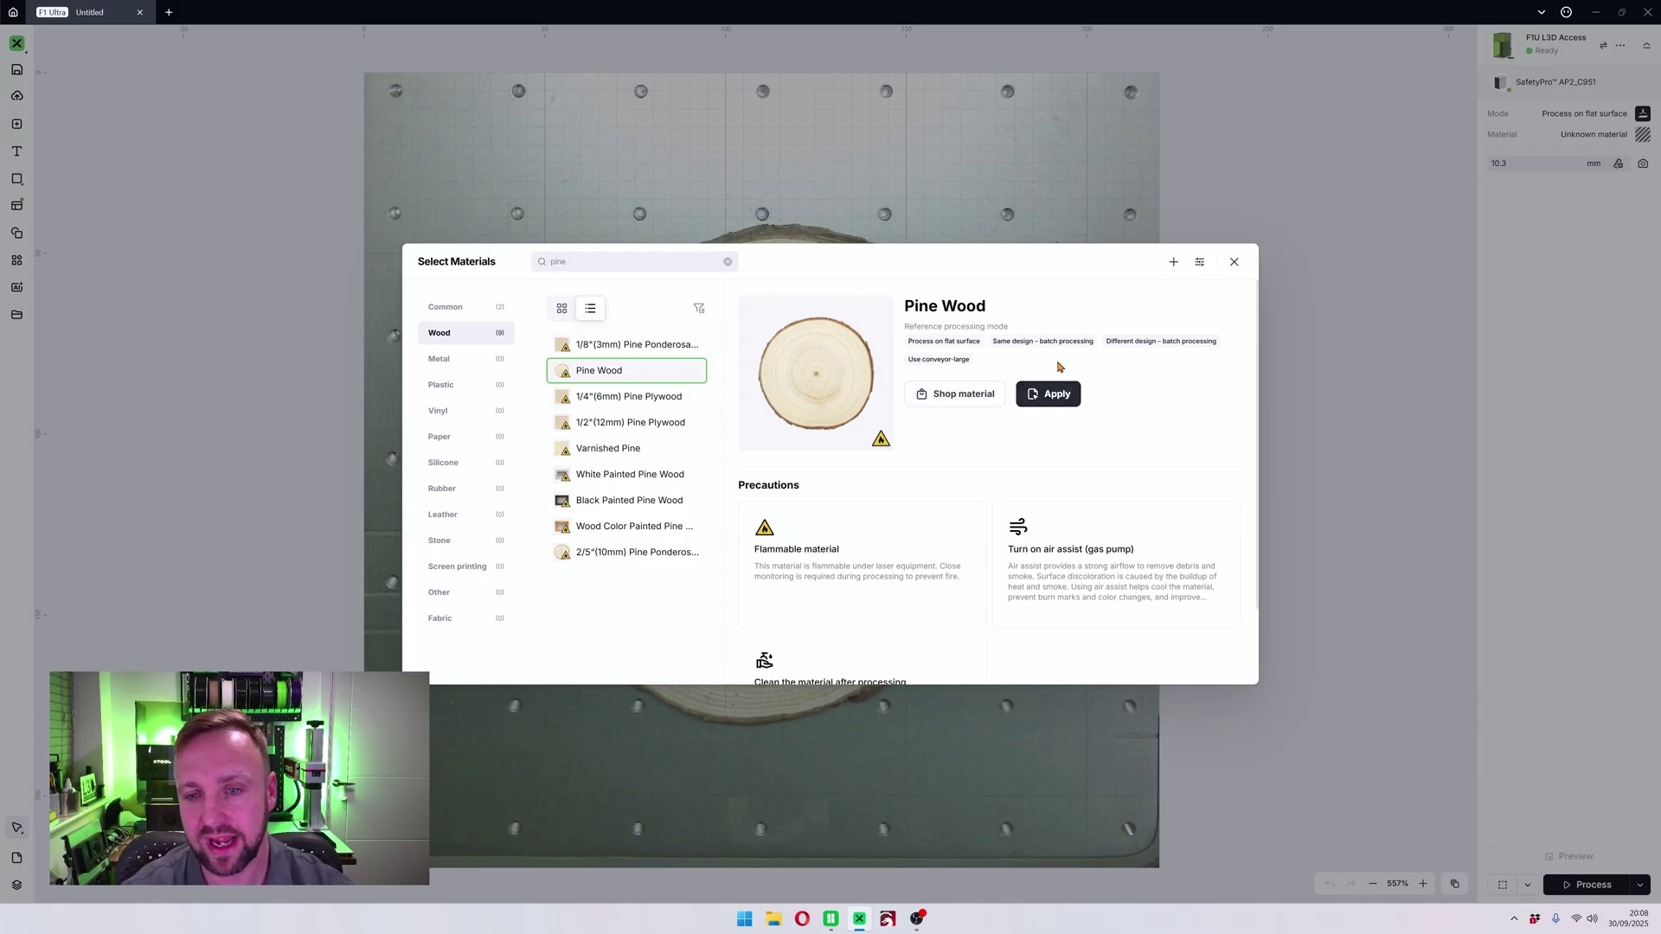
- Apply Pine Wood as the material and dismiss the flammable-material tip
click(1042, 395)
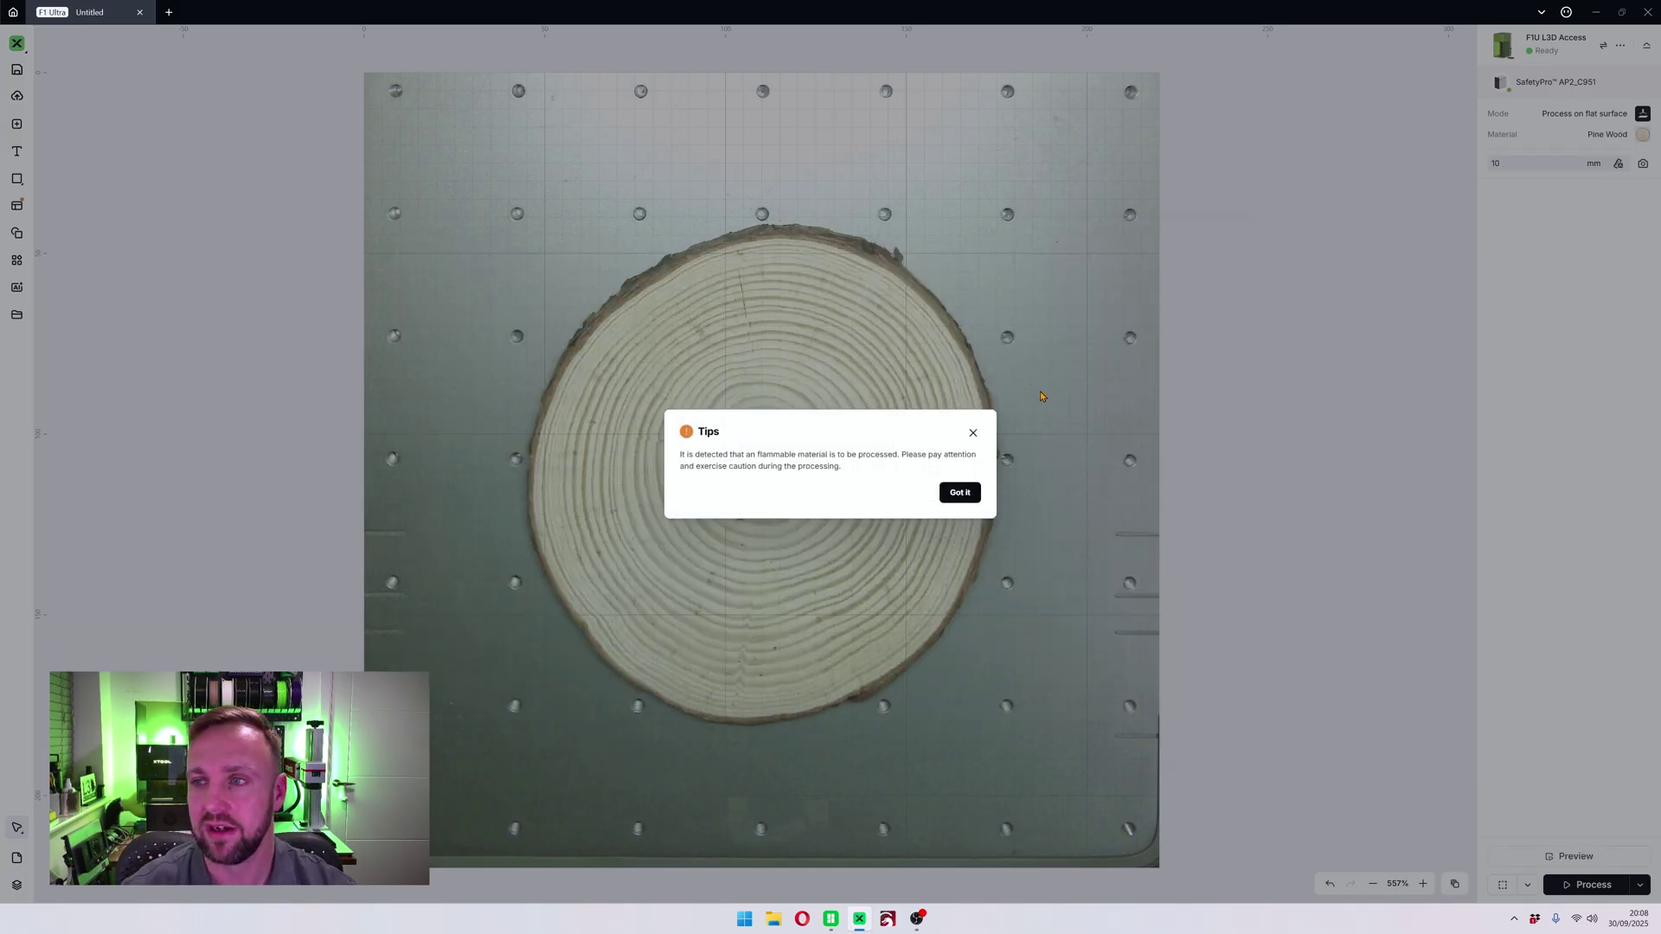
click(959, 492)
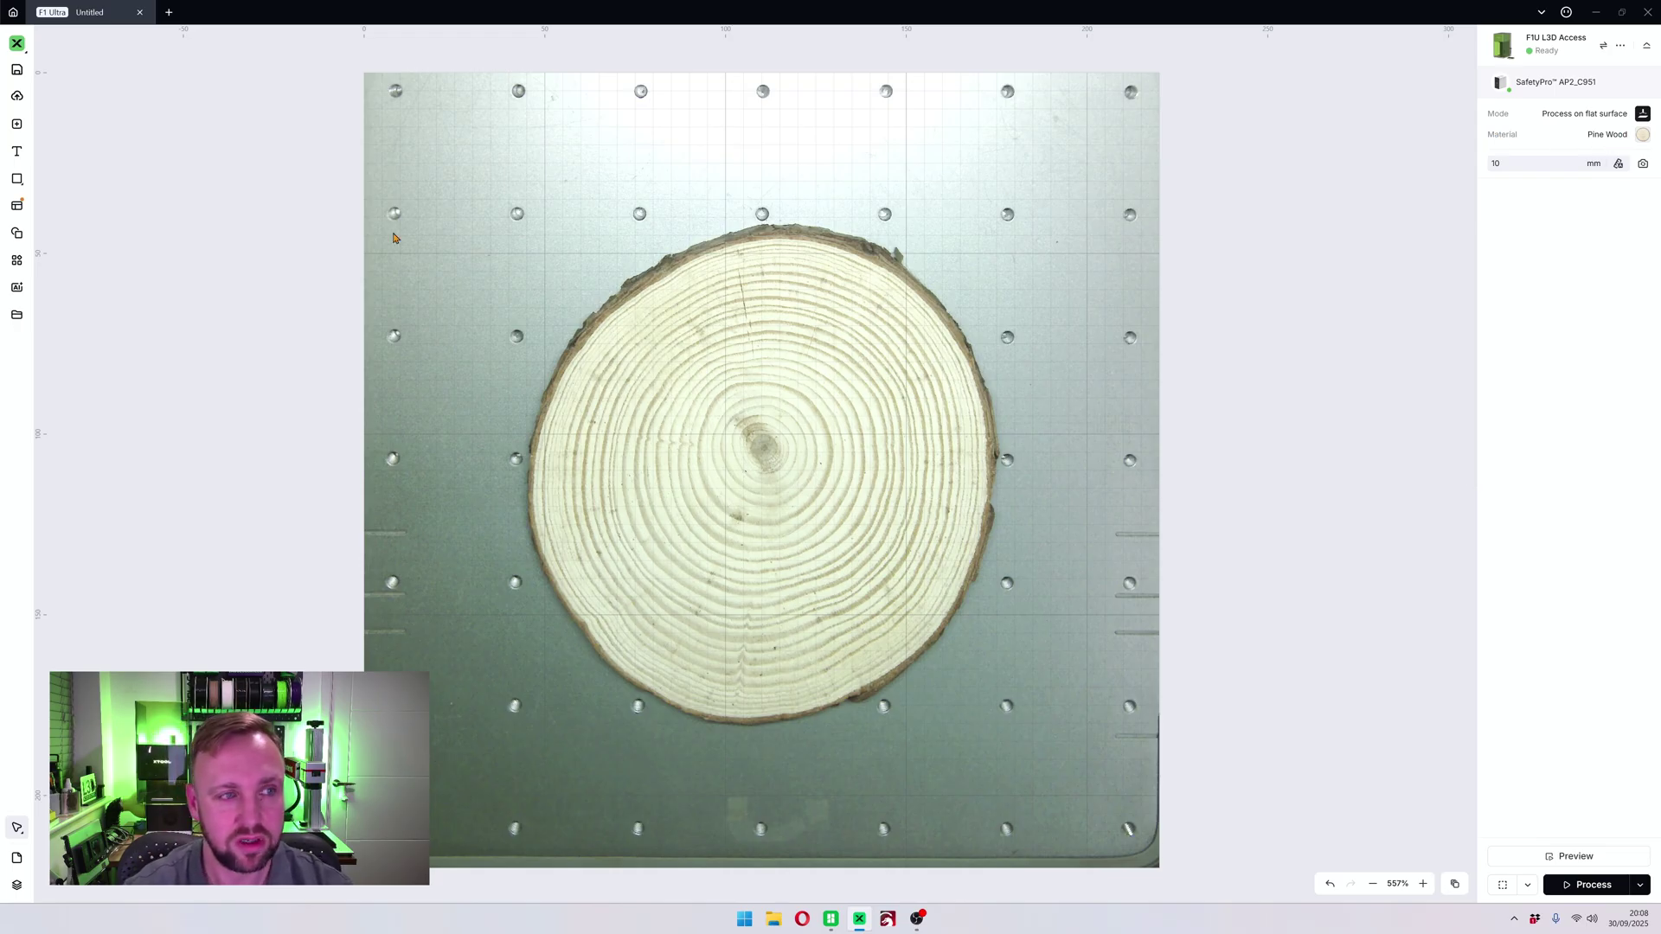
click(19, 179)
- Draw a 30.39 mm circle on the wood slice, switch it to Engrave, and move it lower
click(85, 219)
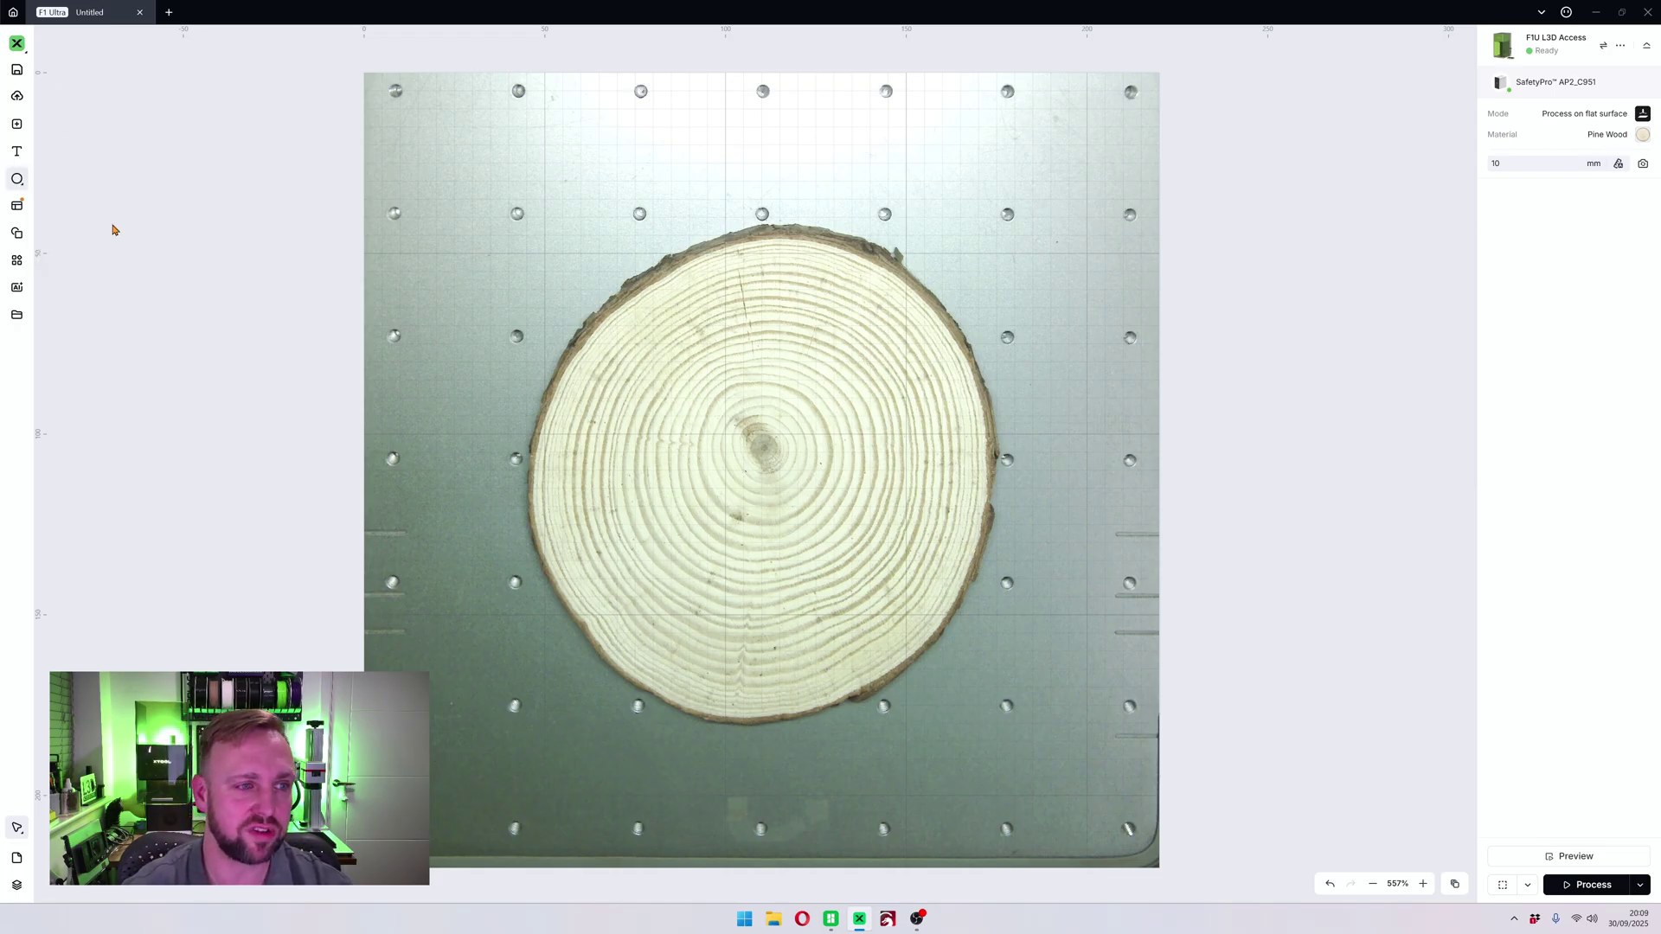
mouse_move(694, 322)
mouse_down()
mouse_move(803, 434)
mouse_move(802, 364)
mouse_move(785, 407)
mouse_up()
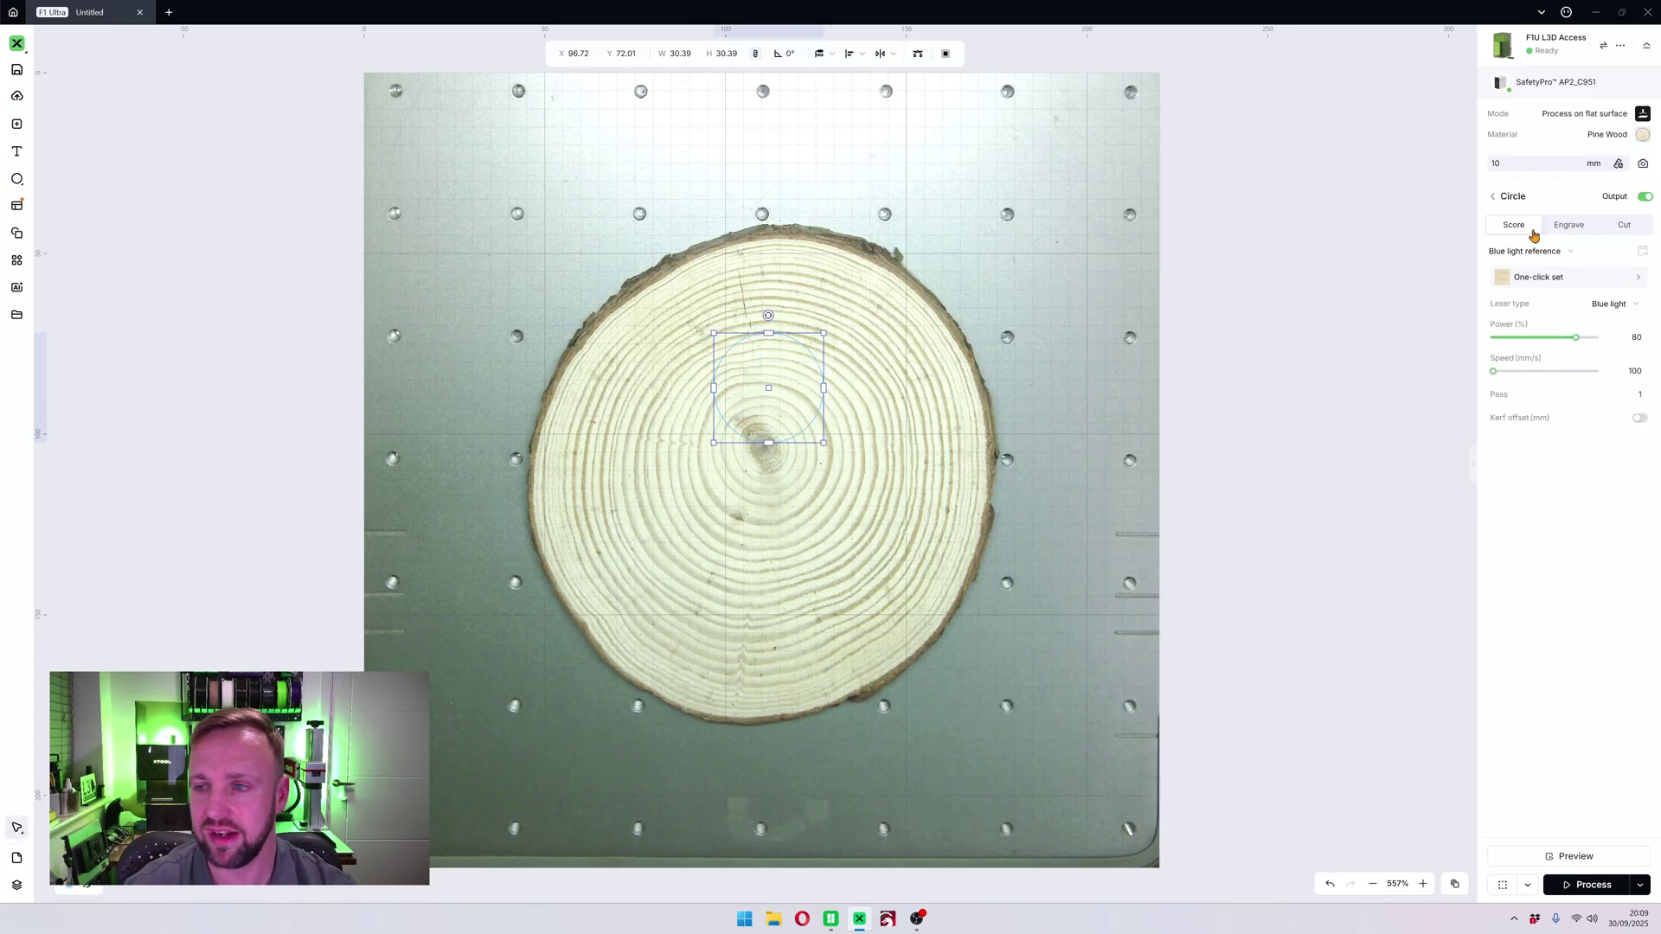
click(1569, 225)
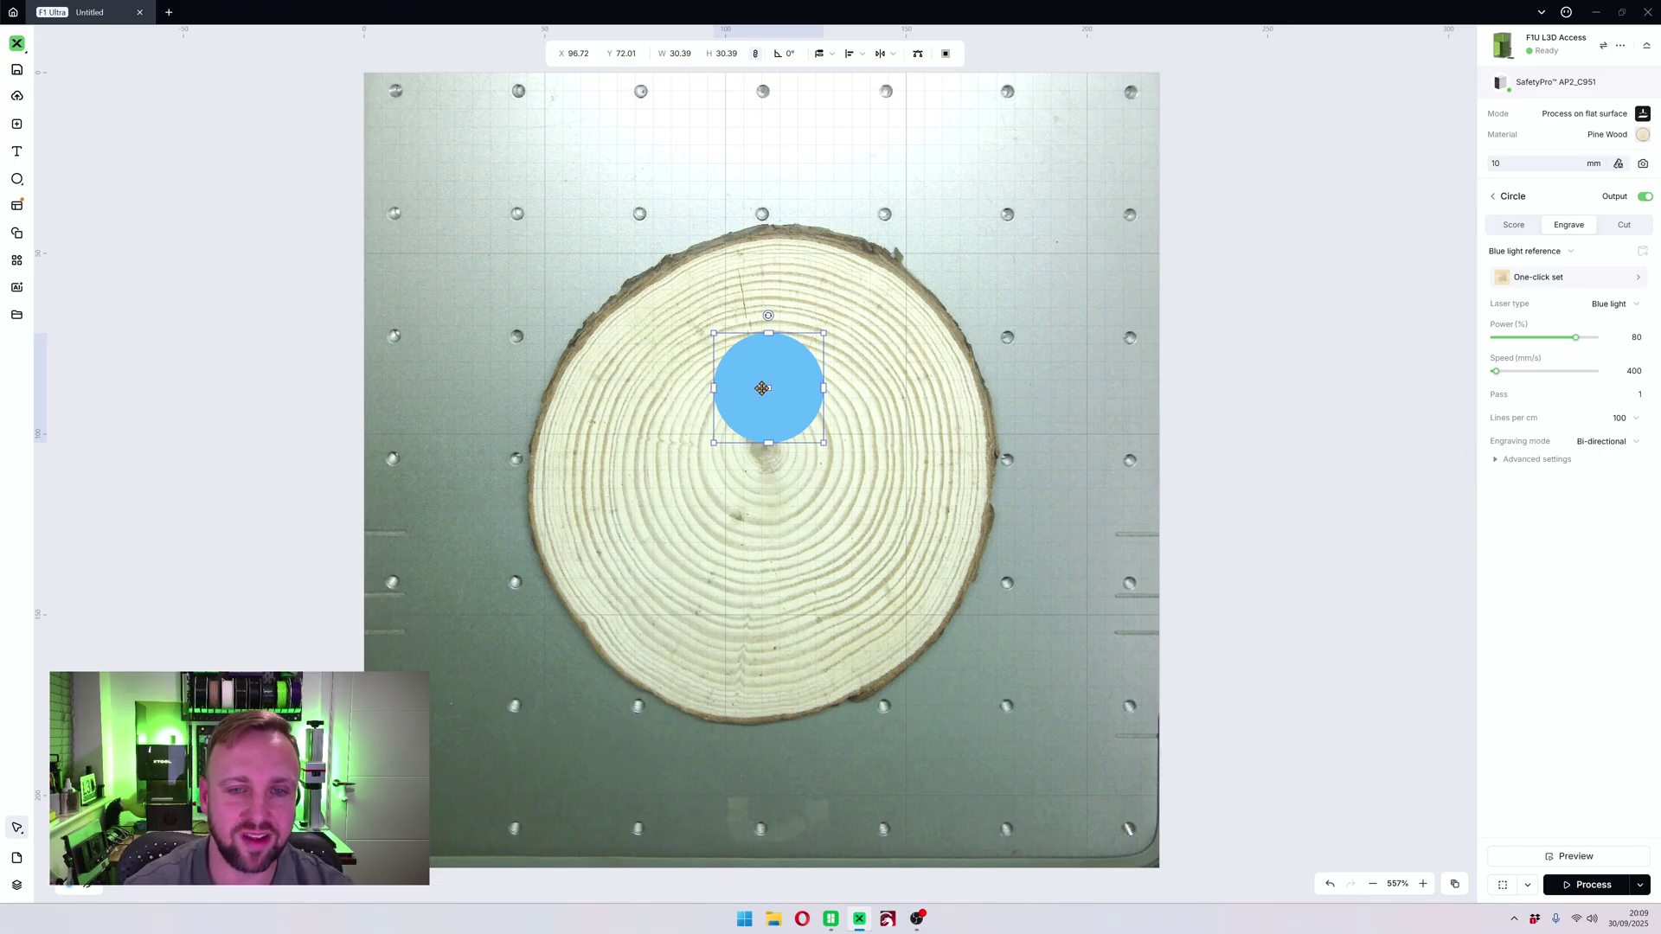
drag(750, 361, 756, 405)
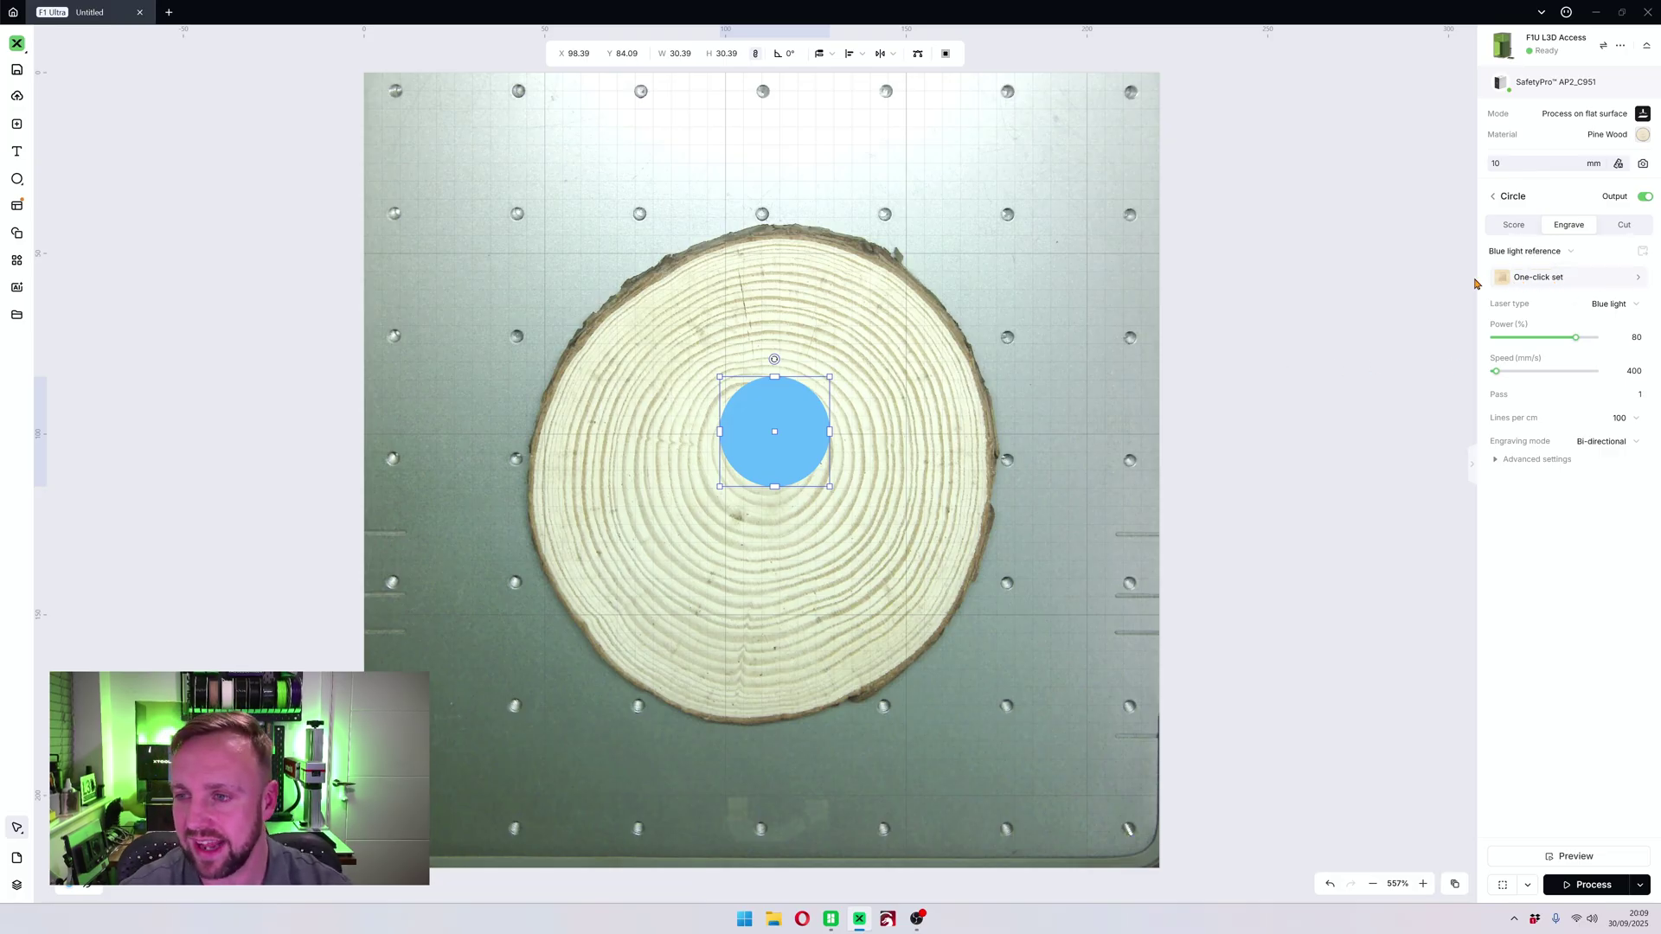
click(1583, 281)
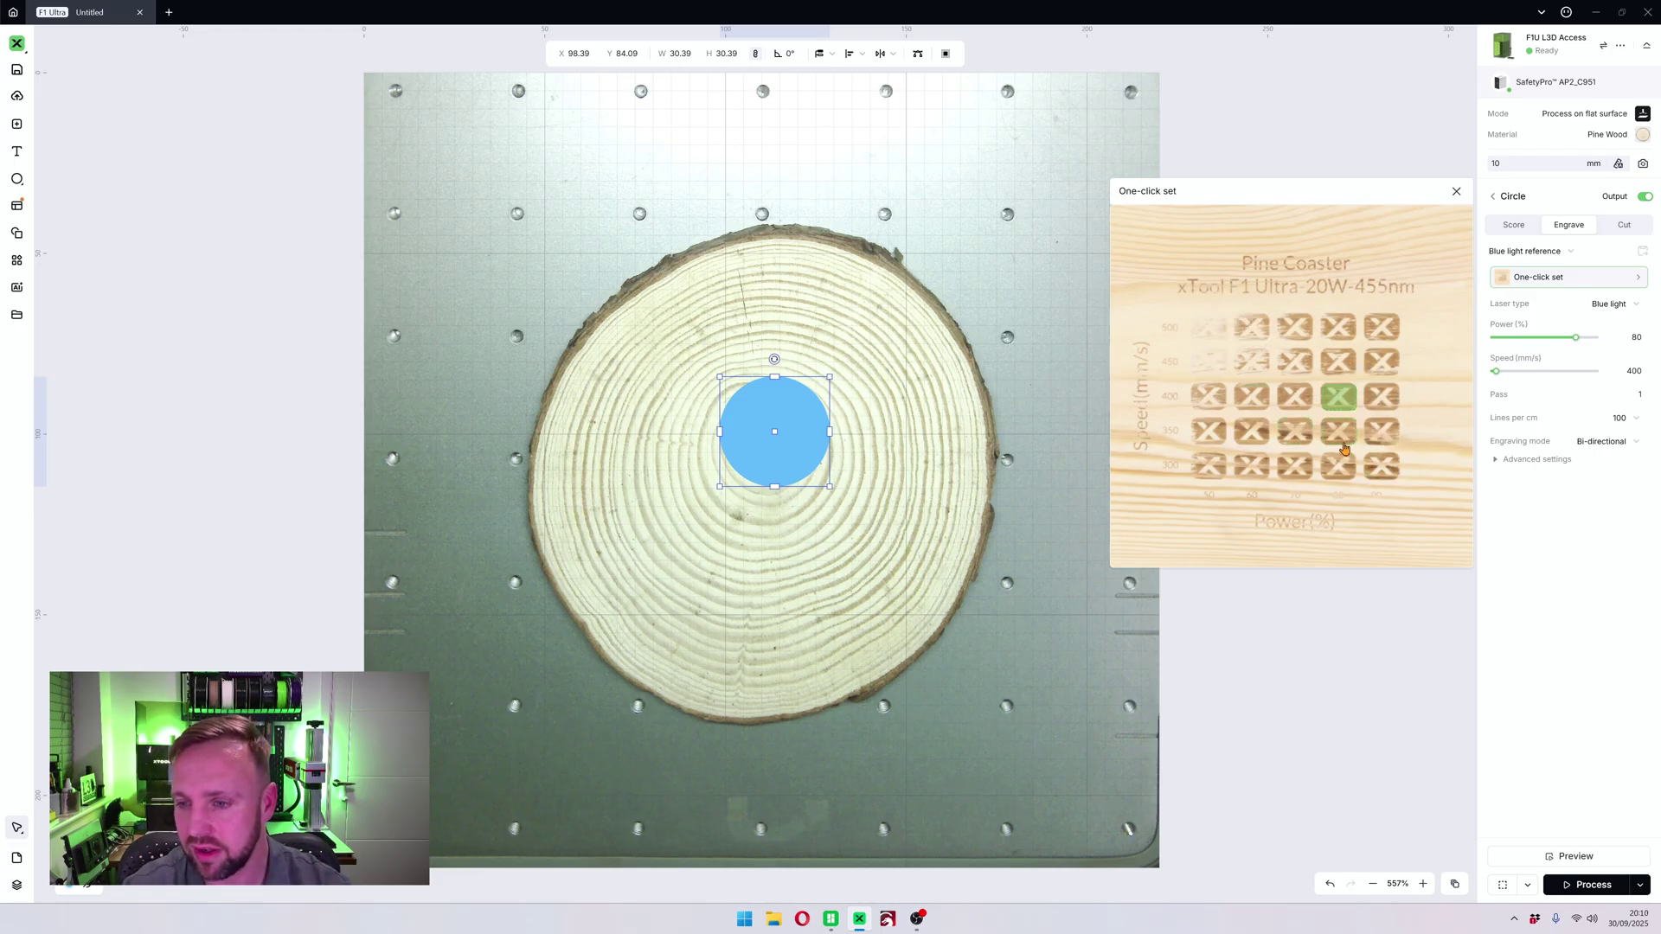
- Try several test-grid cells and settle on Speed 300 / Power 90 for the circle
click(1379, 469)
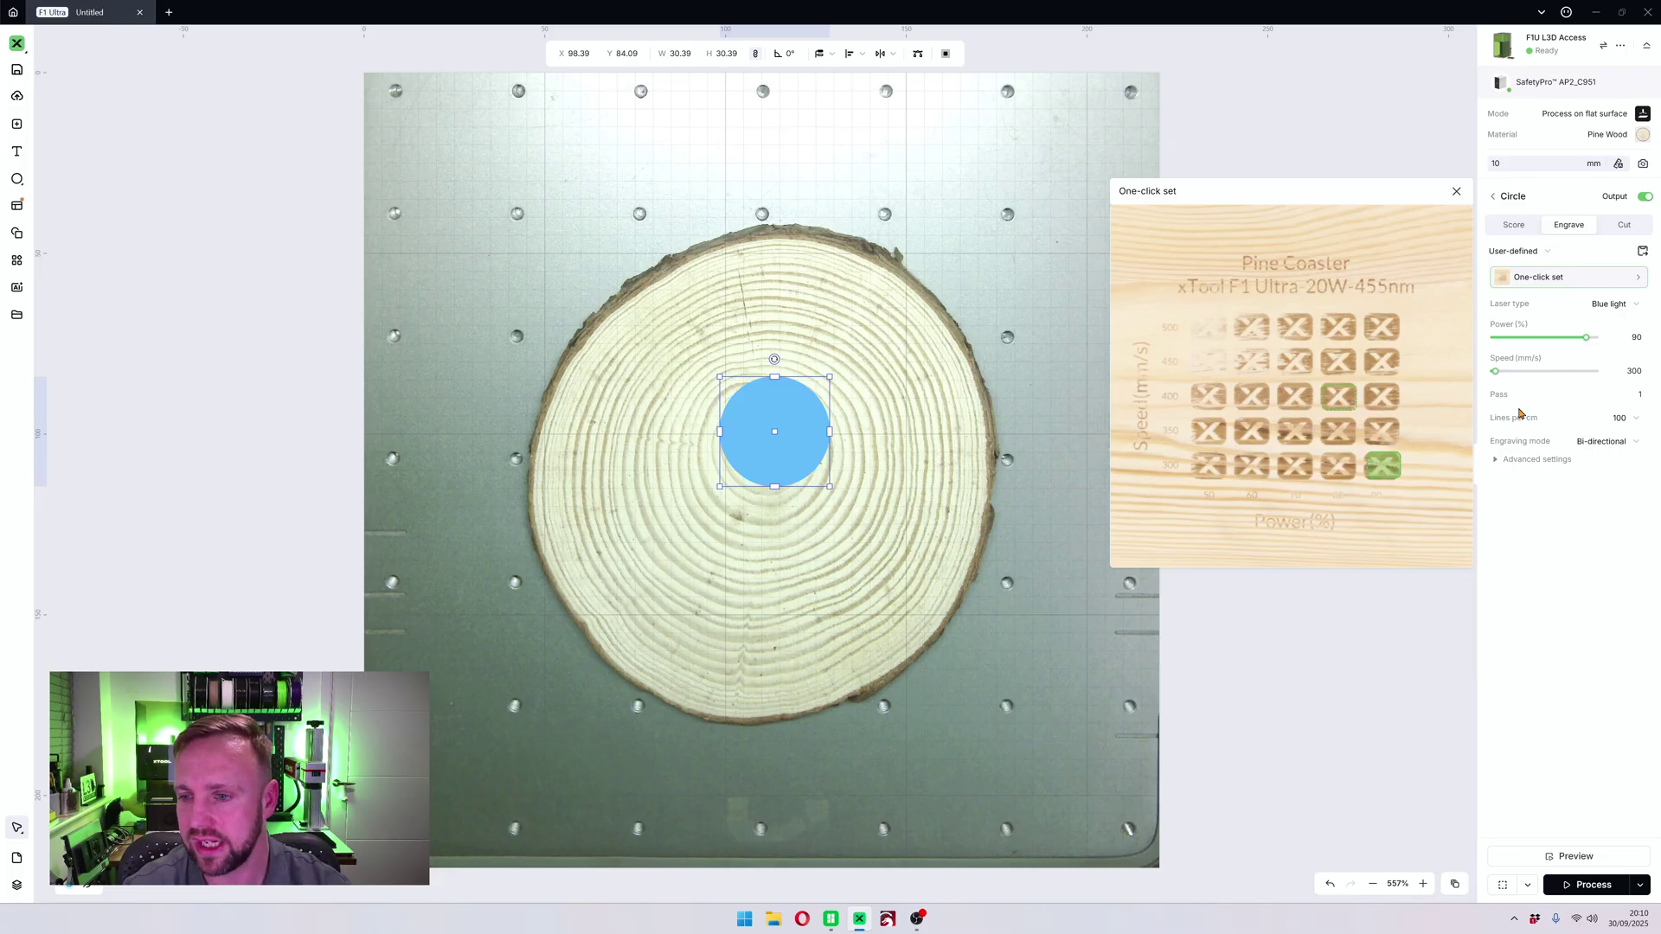
click(1338, 466)
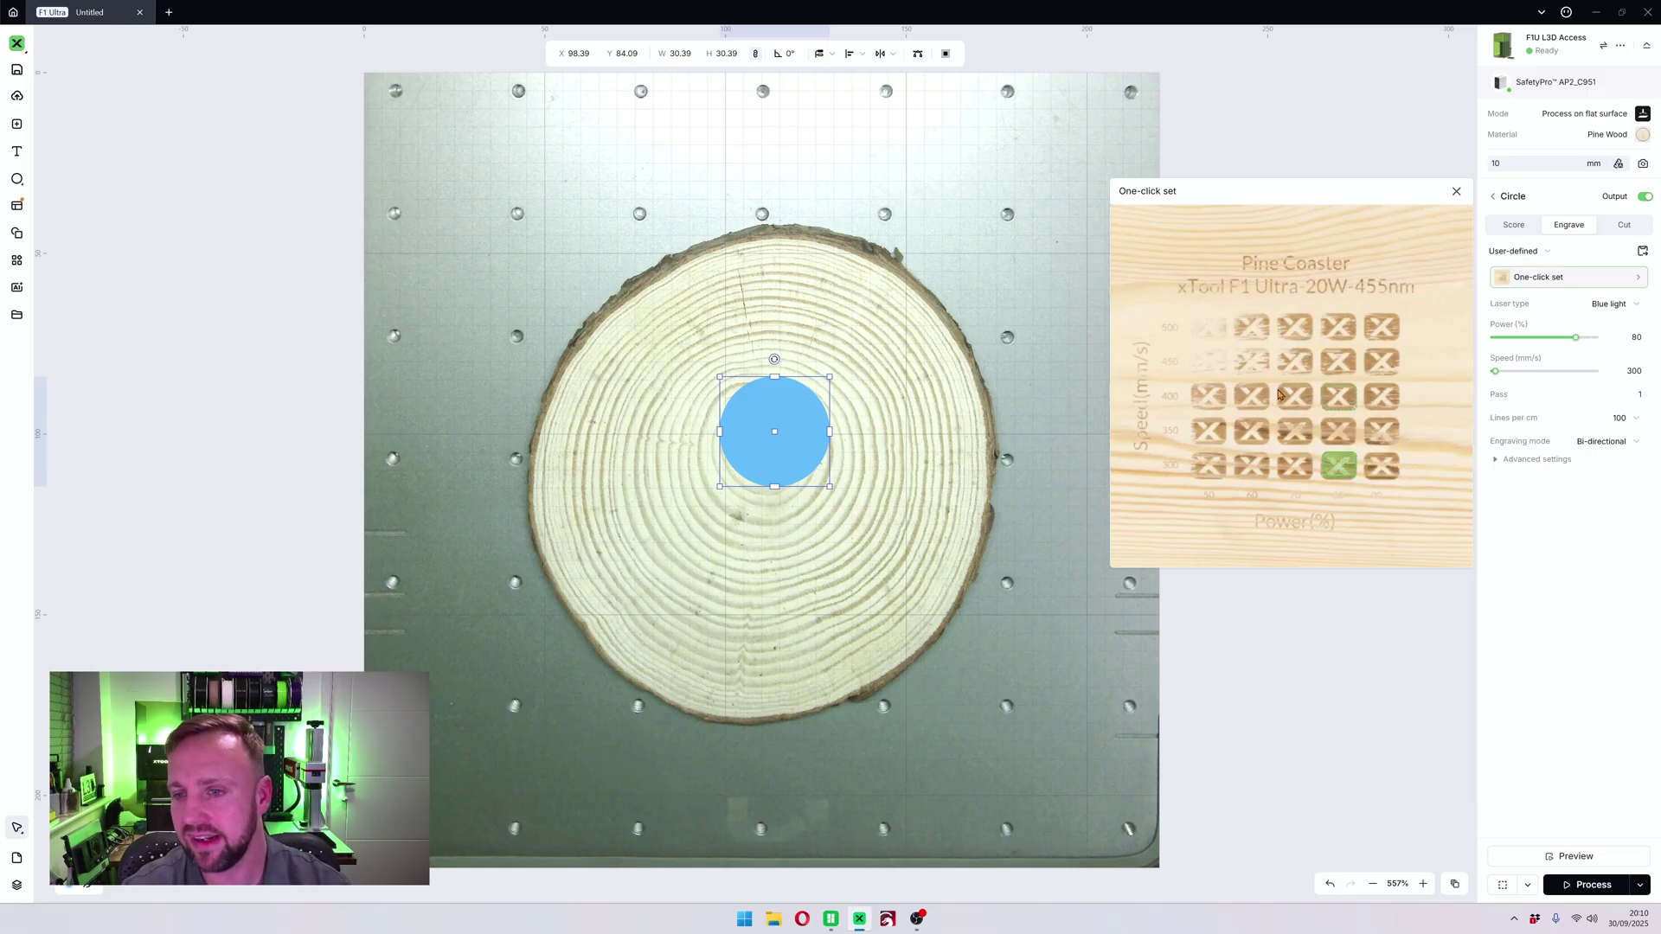
click(1207, 329)
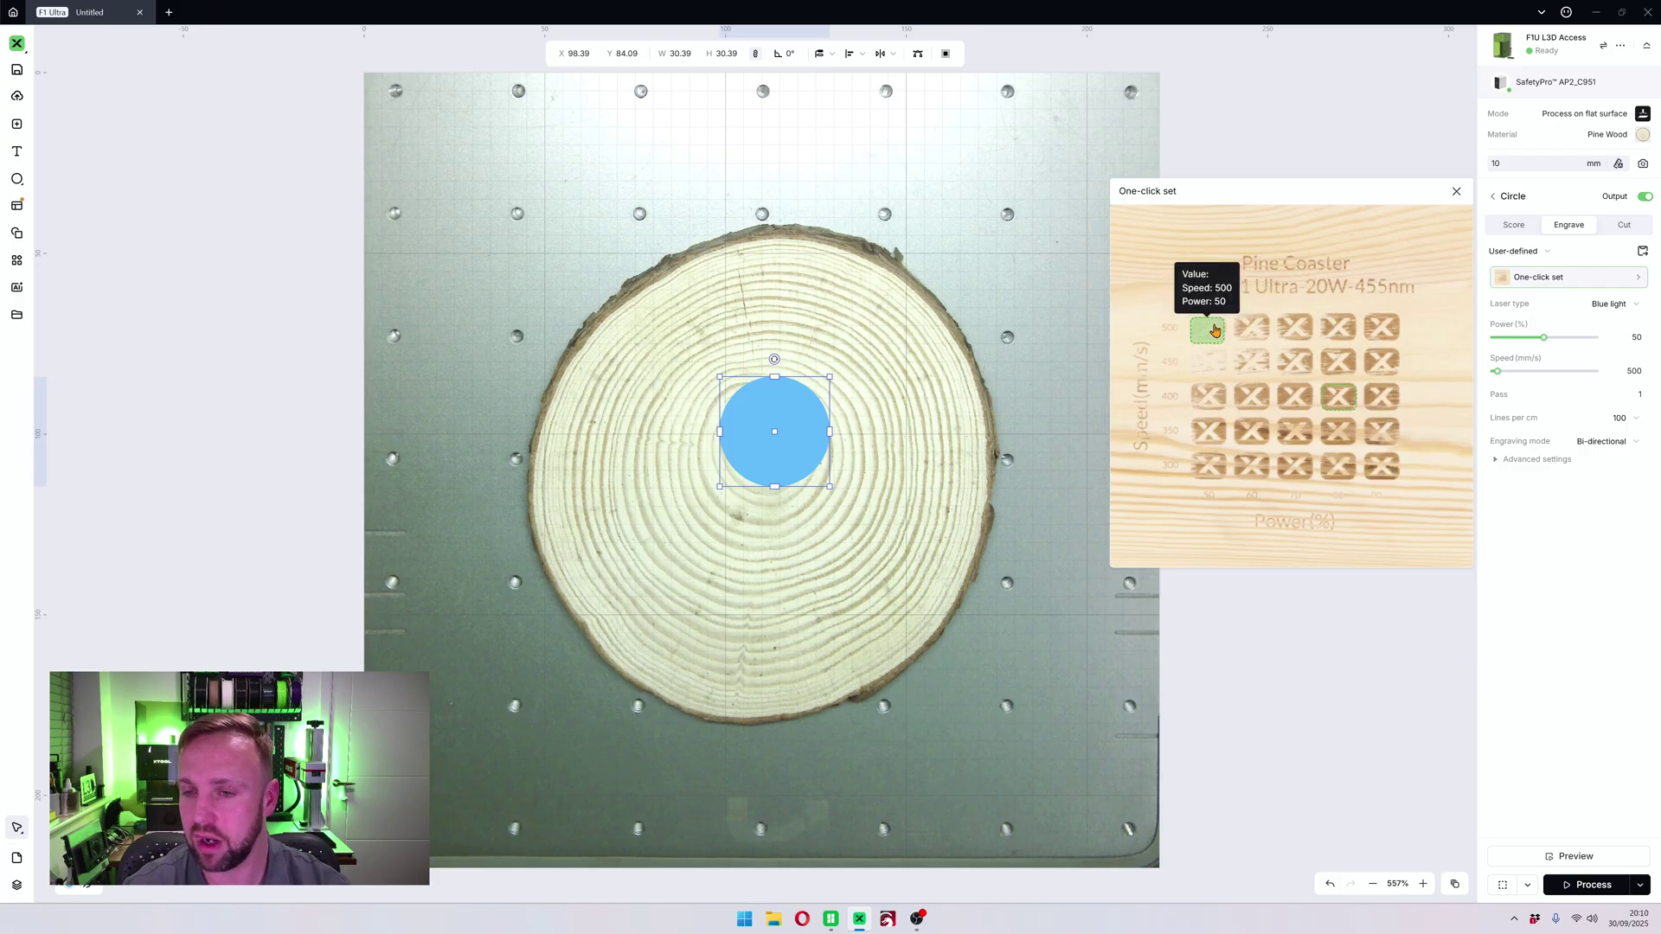
click(1382, 466)
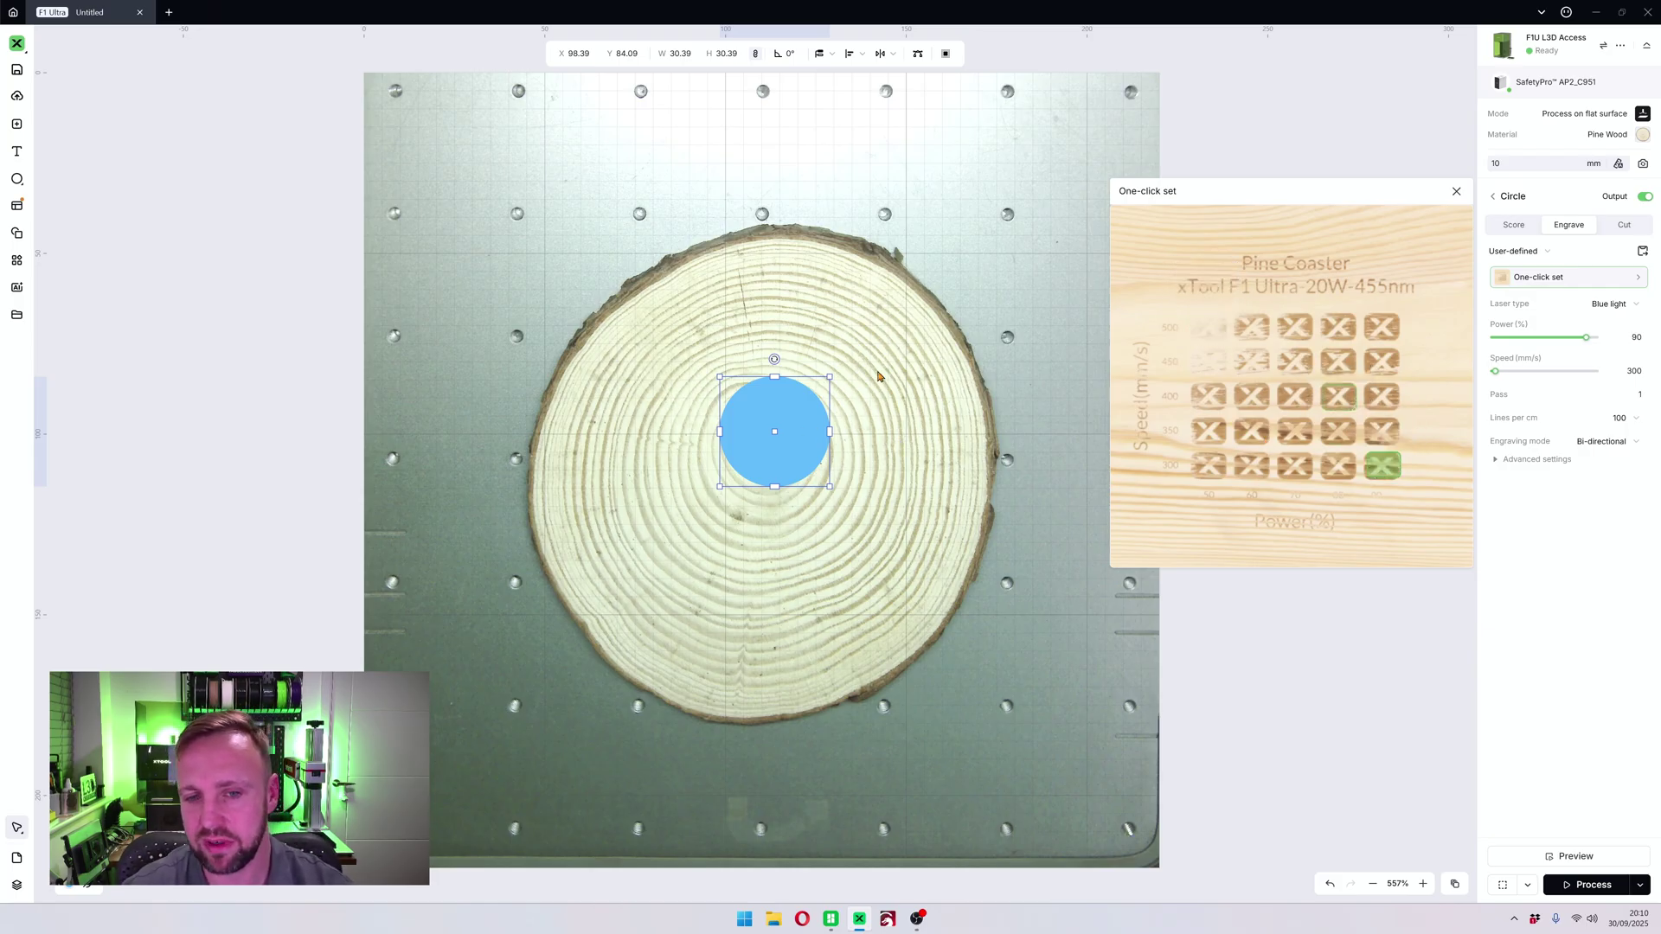
click(849, 393)
- Duplicate the circle and arrange the two circles side by side on the slice
click(767, 422)
drag(770, 434, 759, 574)
click(808, 389)
drag(792, 424, 898, 458)
drag(778, 561, 693, 441)
drag(895, 452, 865, 443)
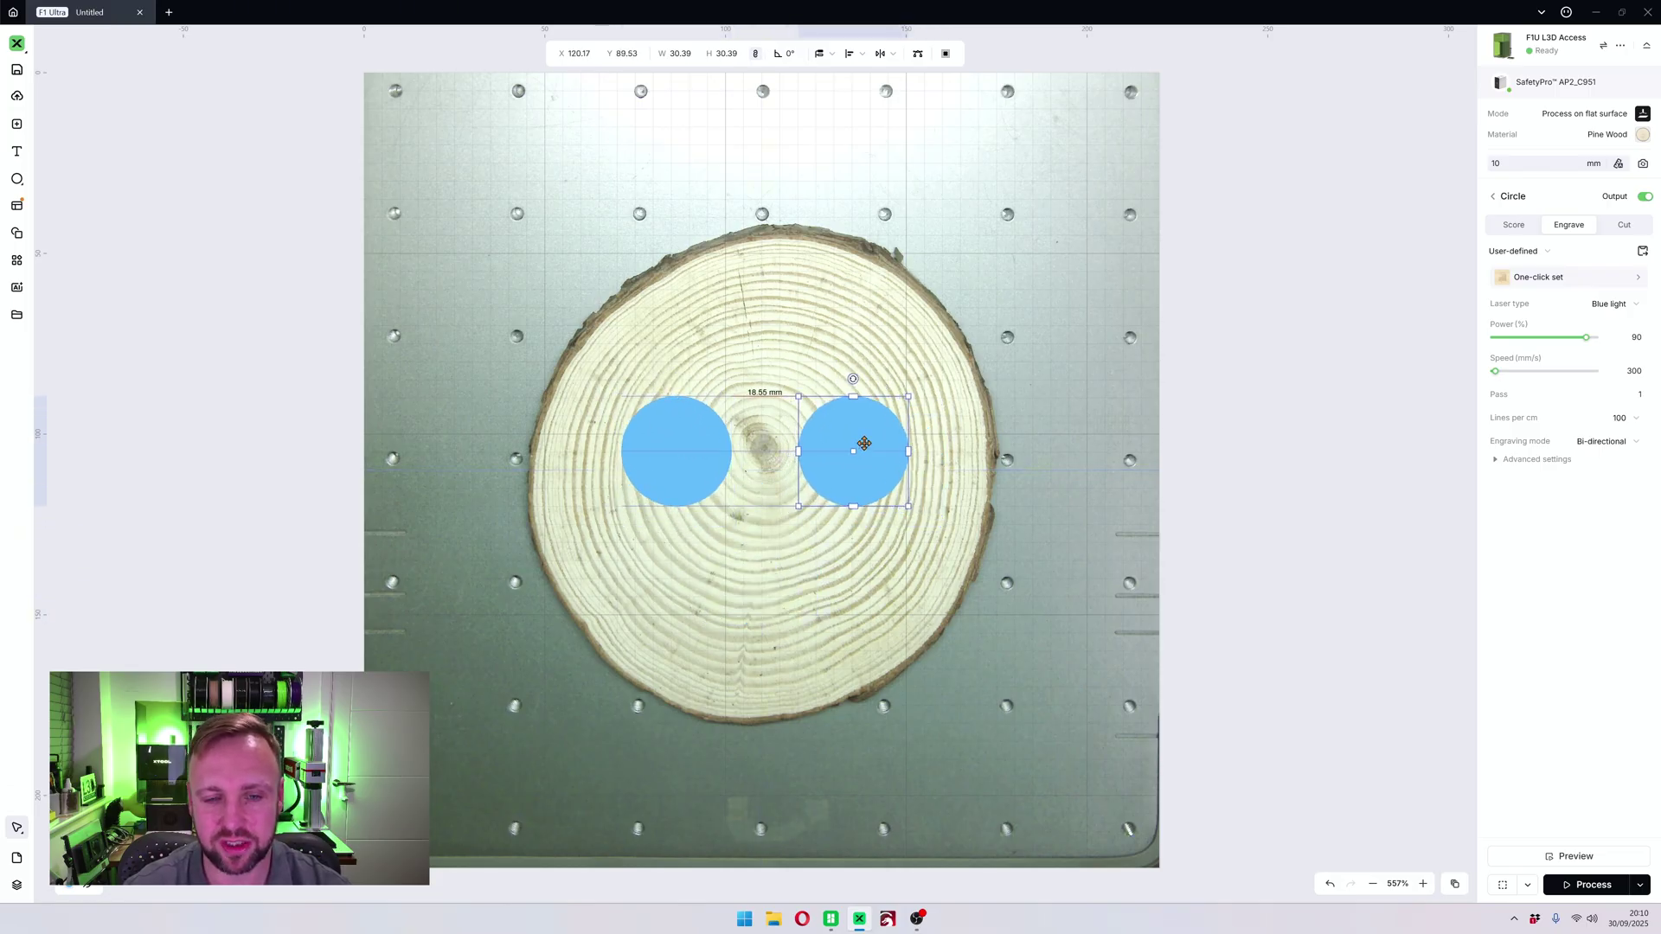
- Give the right circle the Speed 450 / Power 60 test-grid setting, then deselect
click(692, 451)
click(1523, 277)
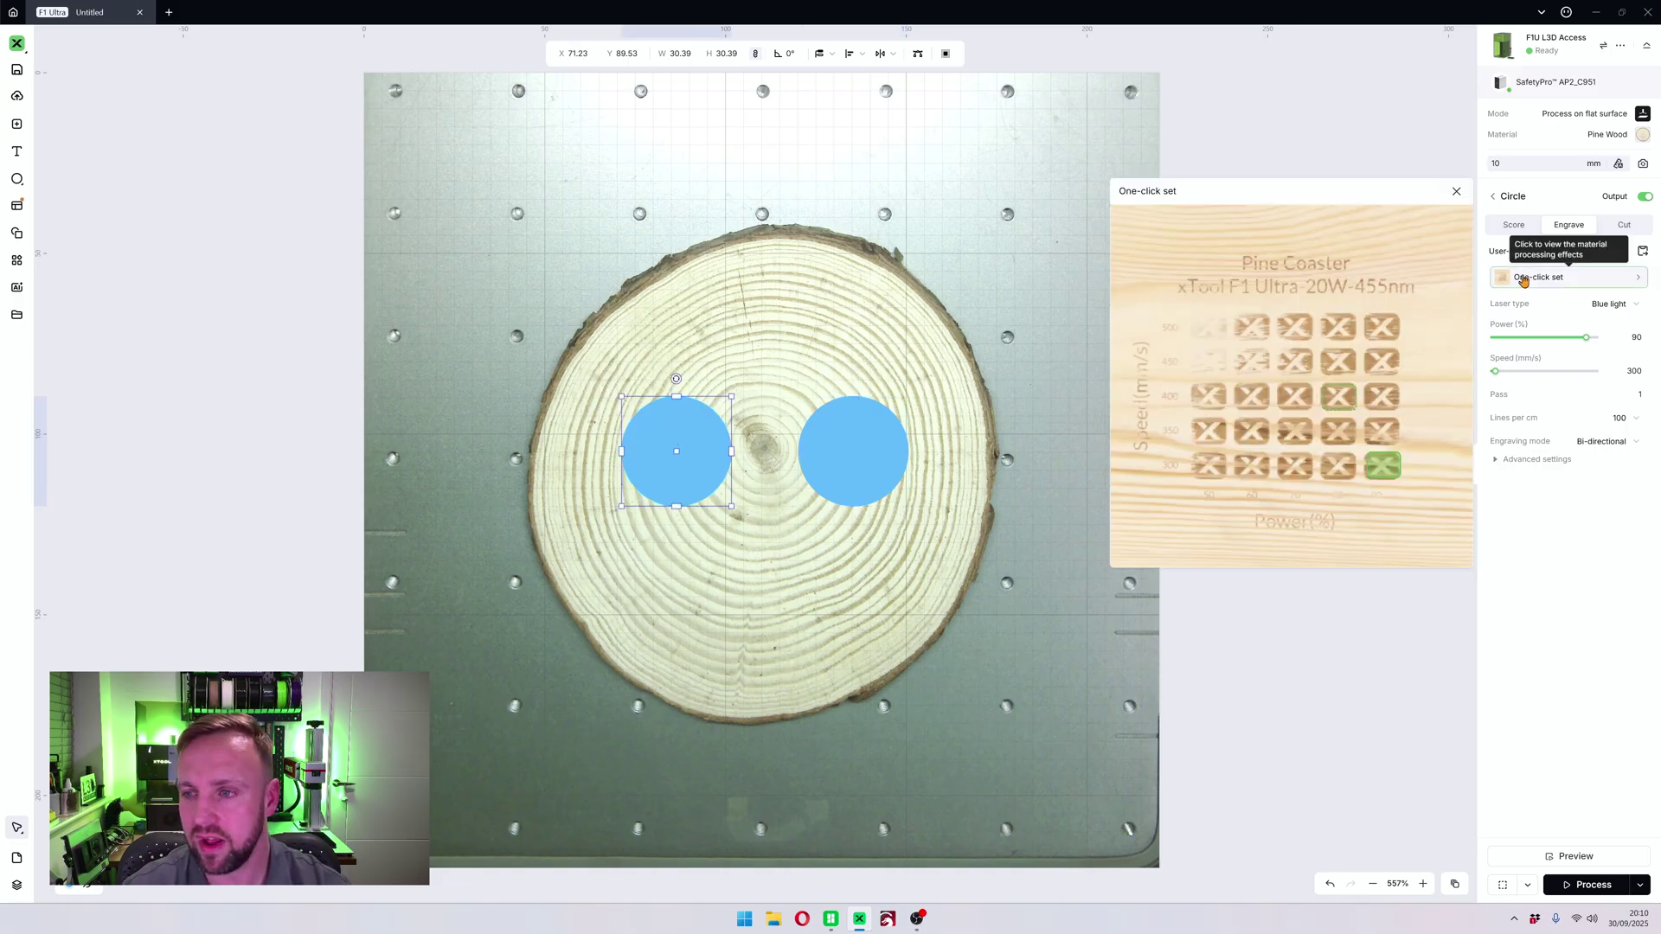
click(856, 450)
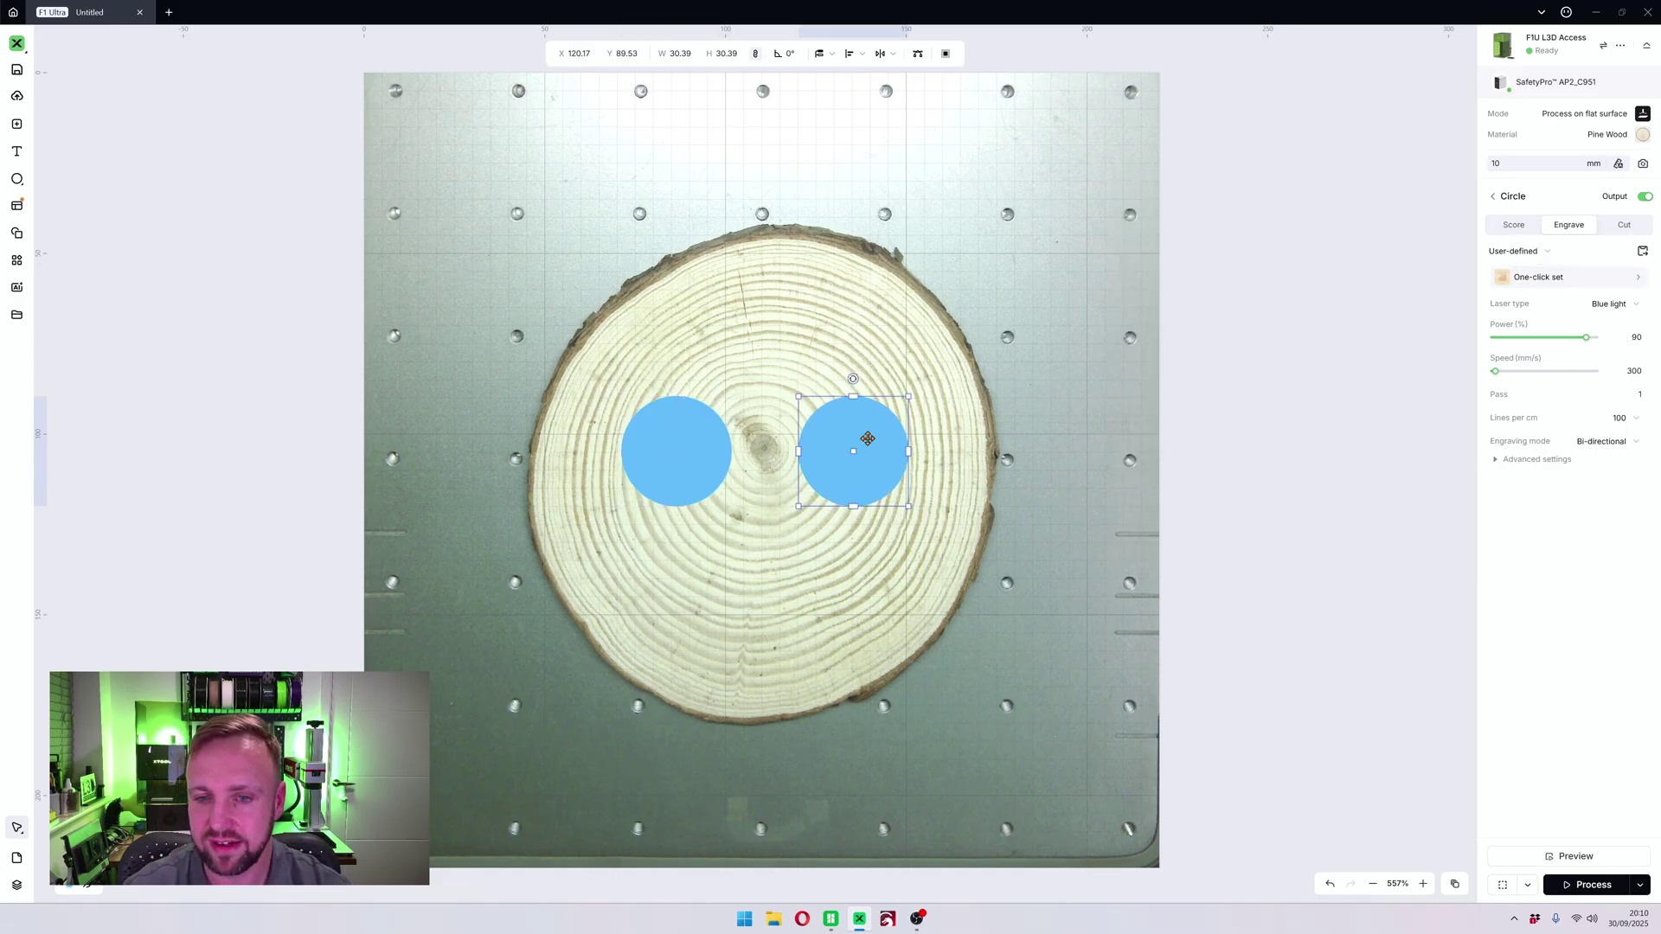
click(1538, 278)
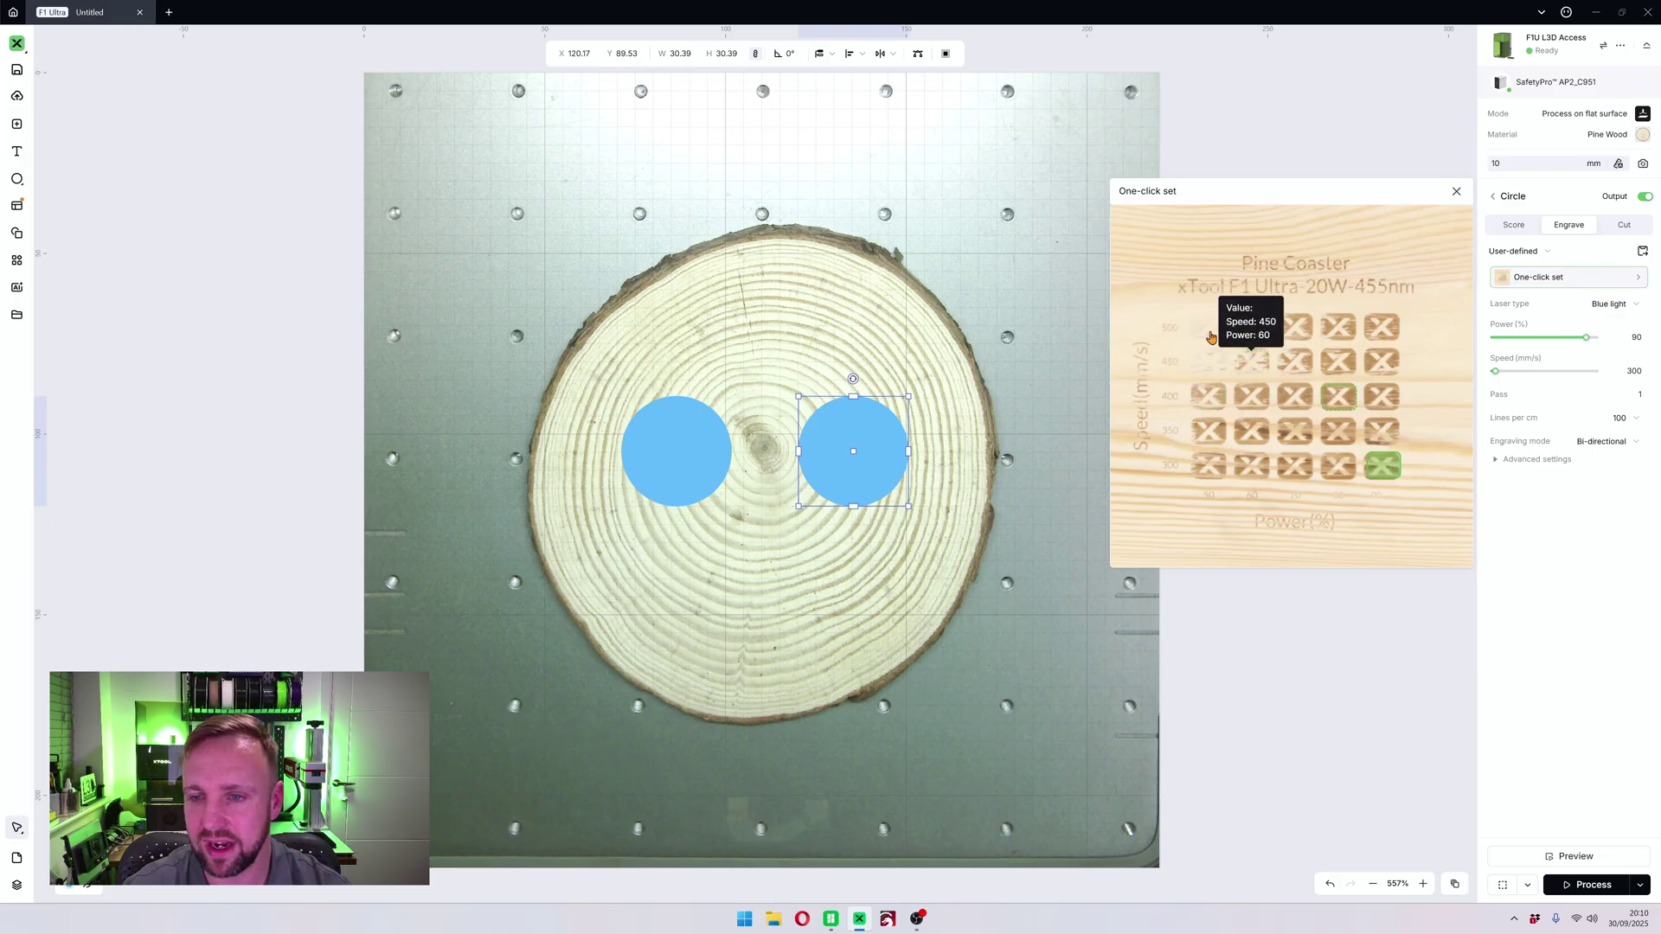
mouse_move(1249, 368)
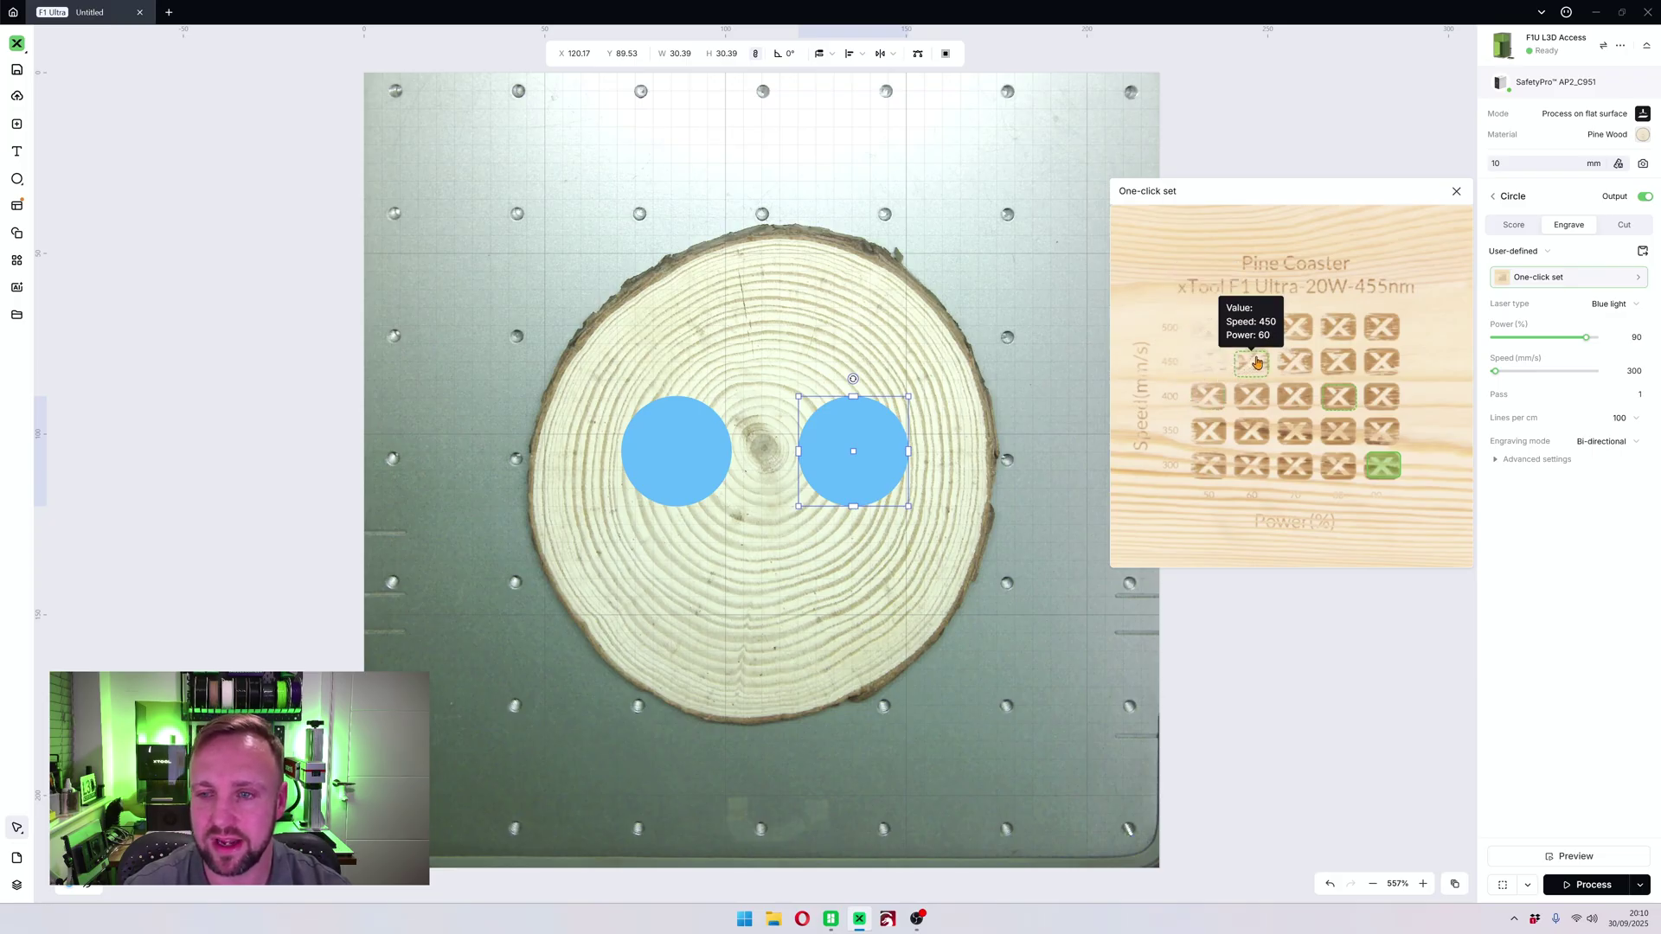
click(1255, 366)
click(604, 406)
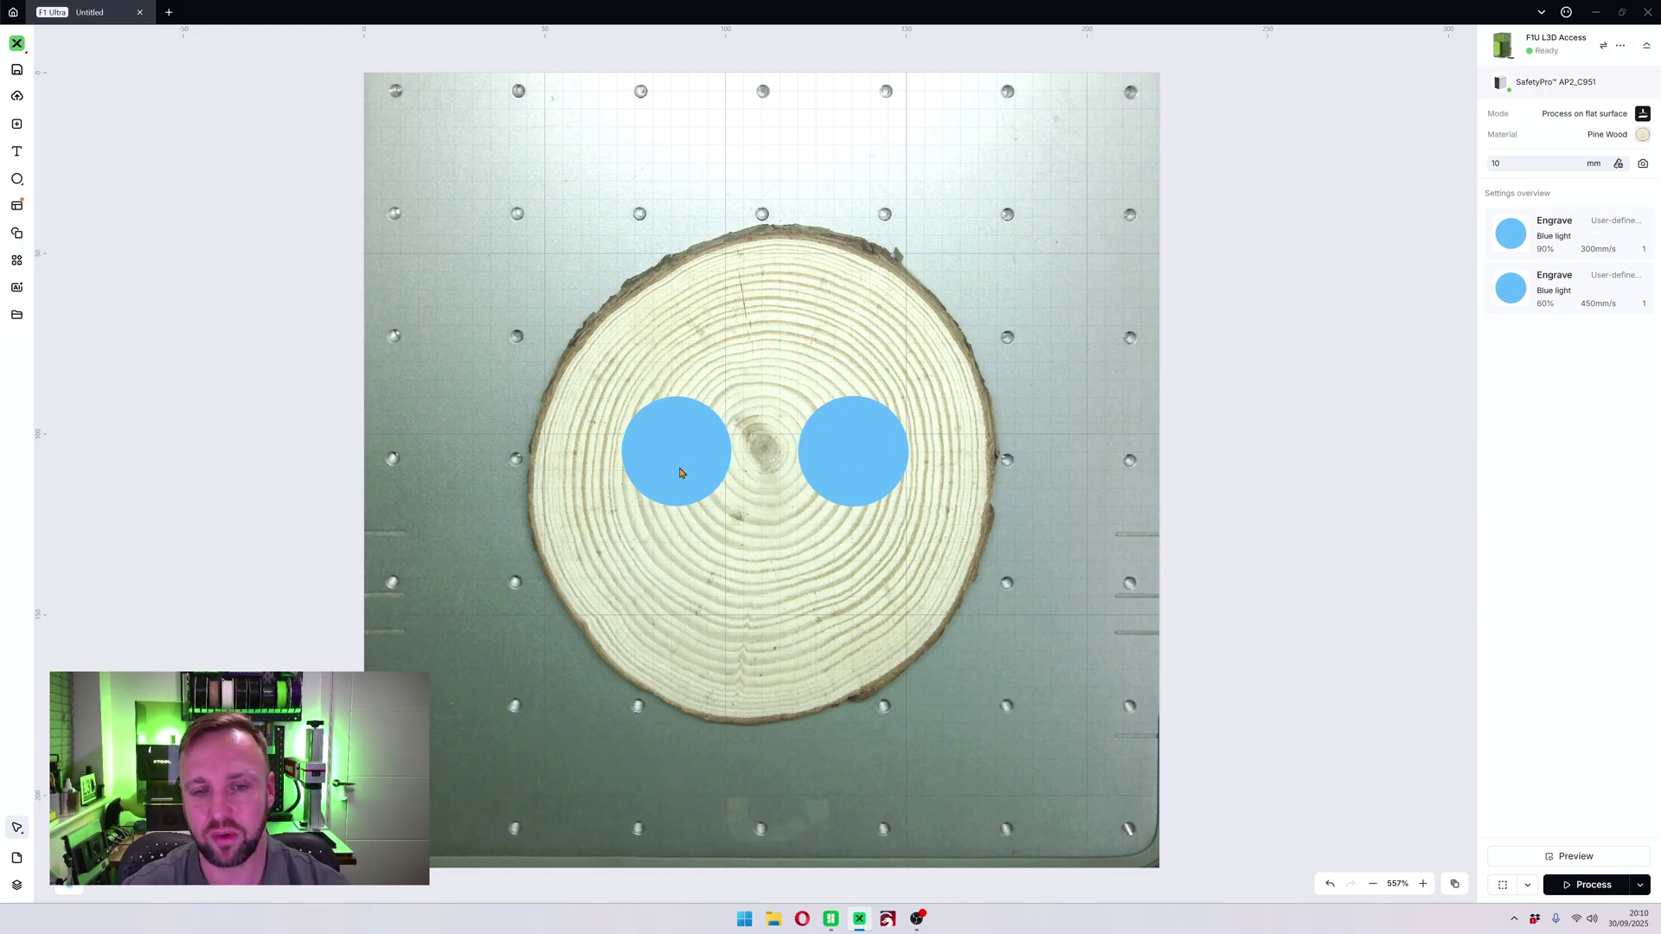
- Pass the pre-processing check and start engraving the two circles on the pine slice
click(1595, 886)
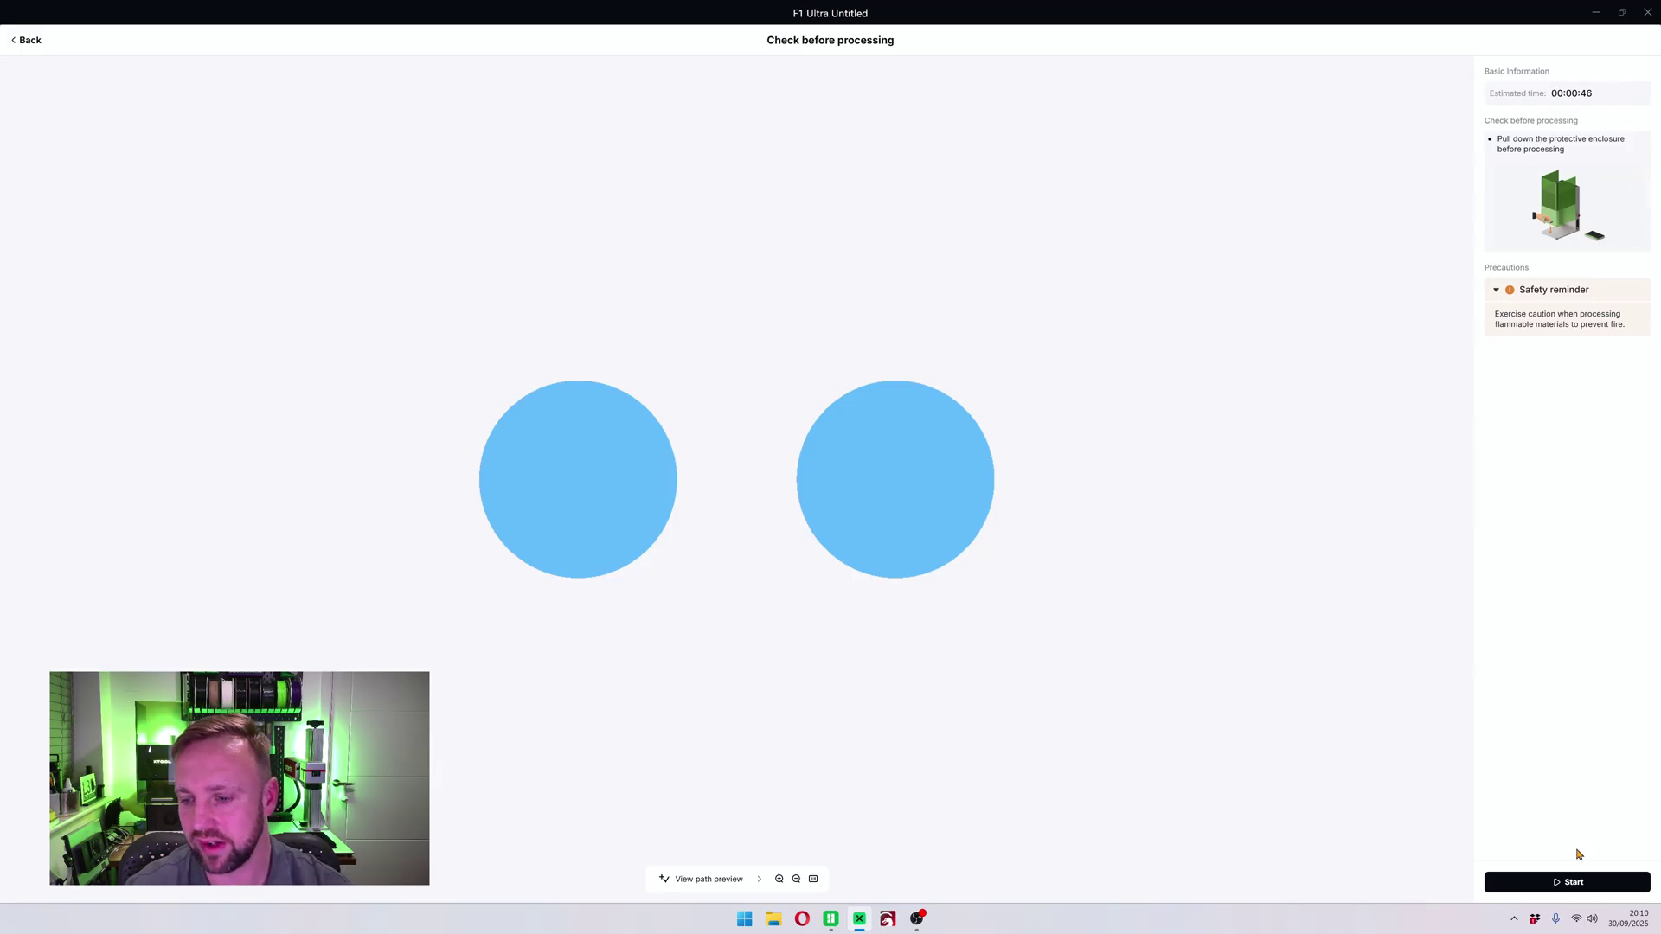
click(1573, 883)
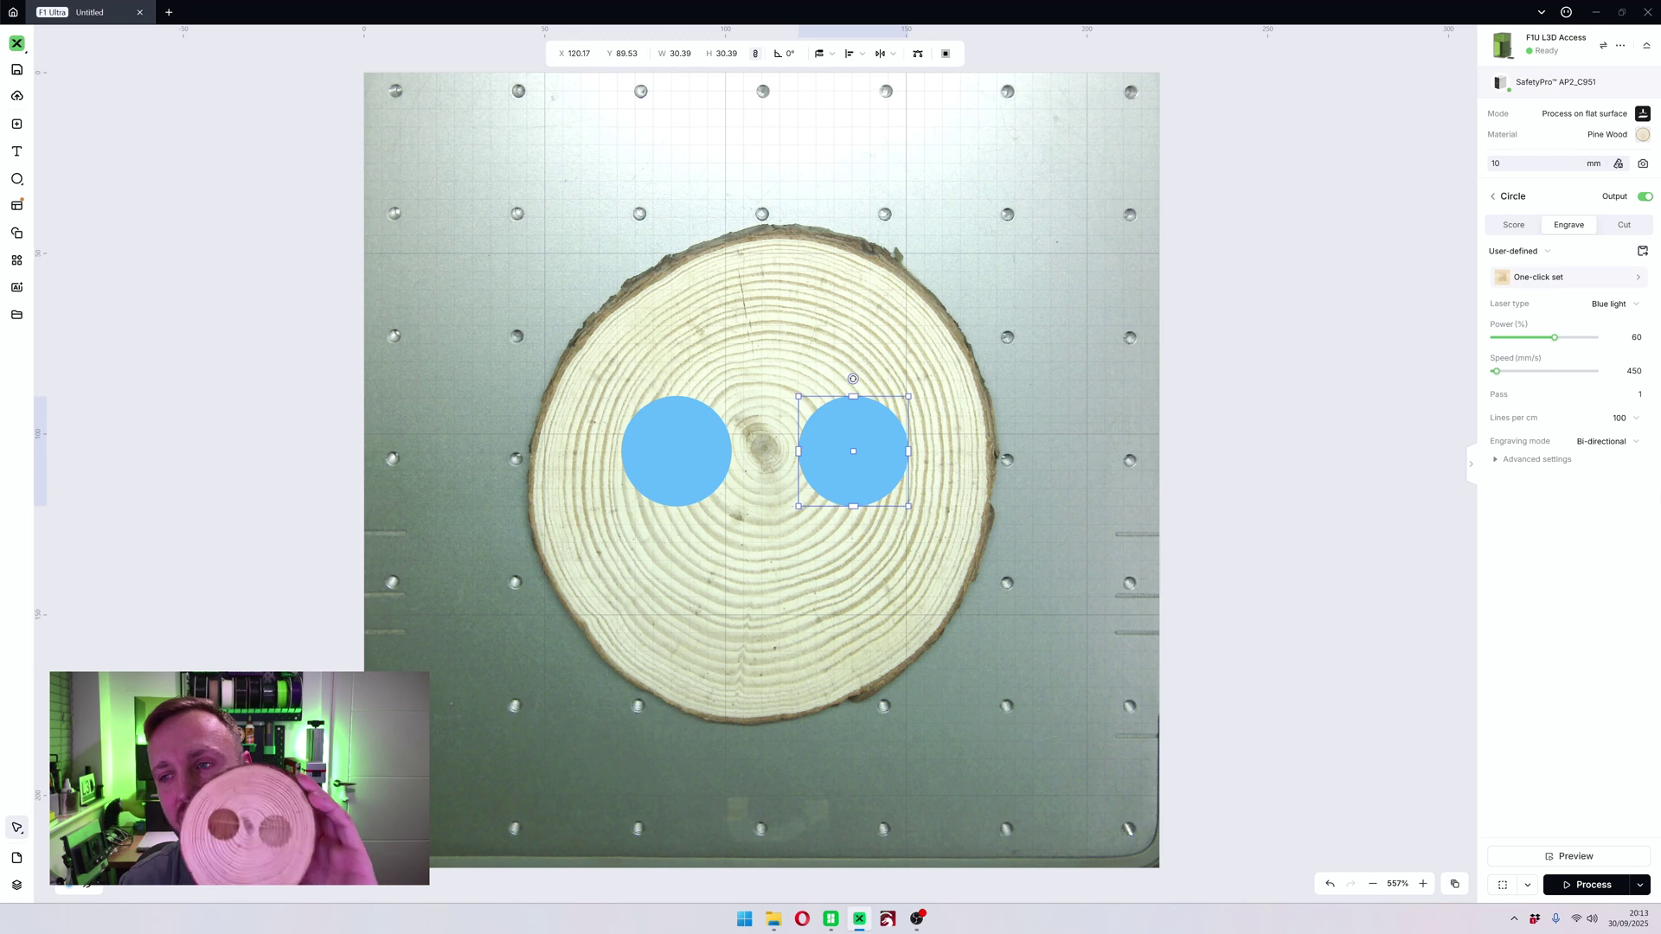
- Review the right circle's test grid, then marquee-select both circles and delete them
click(1527, 278)
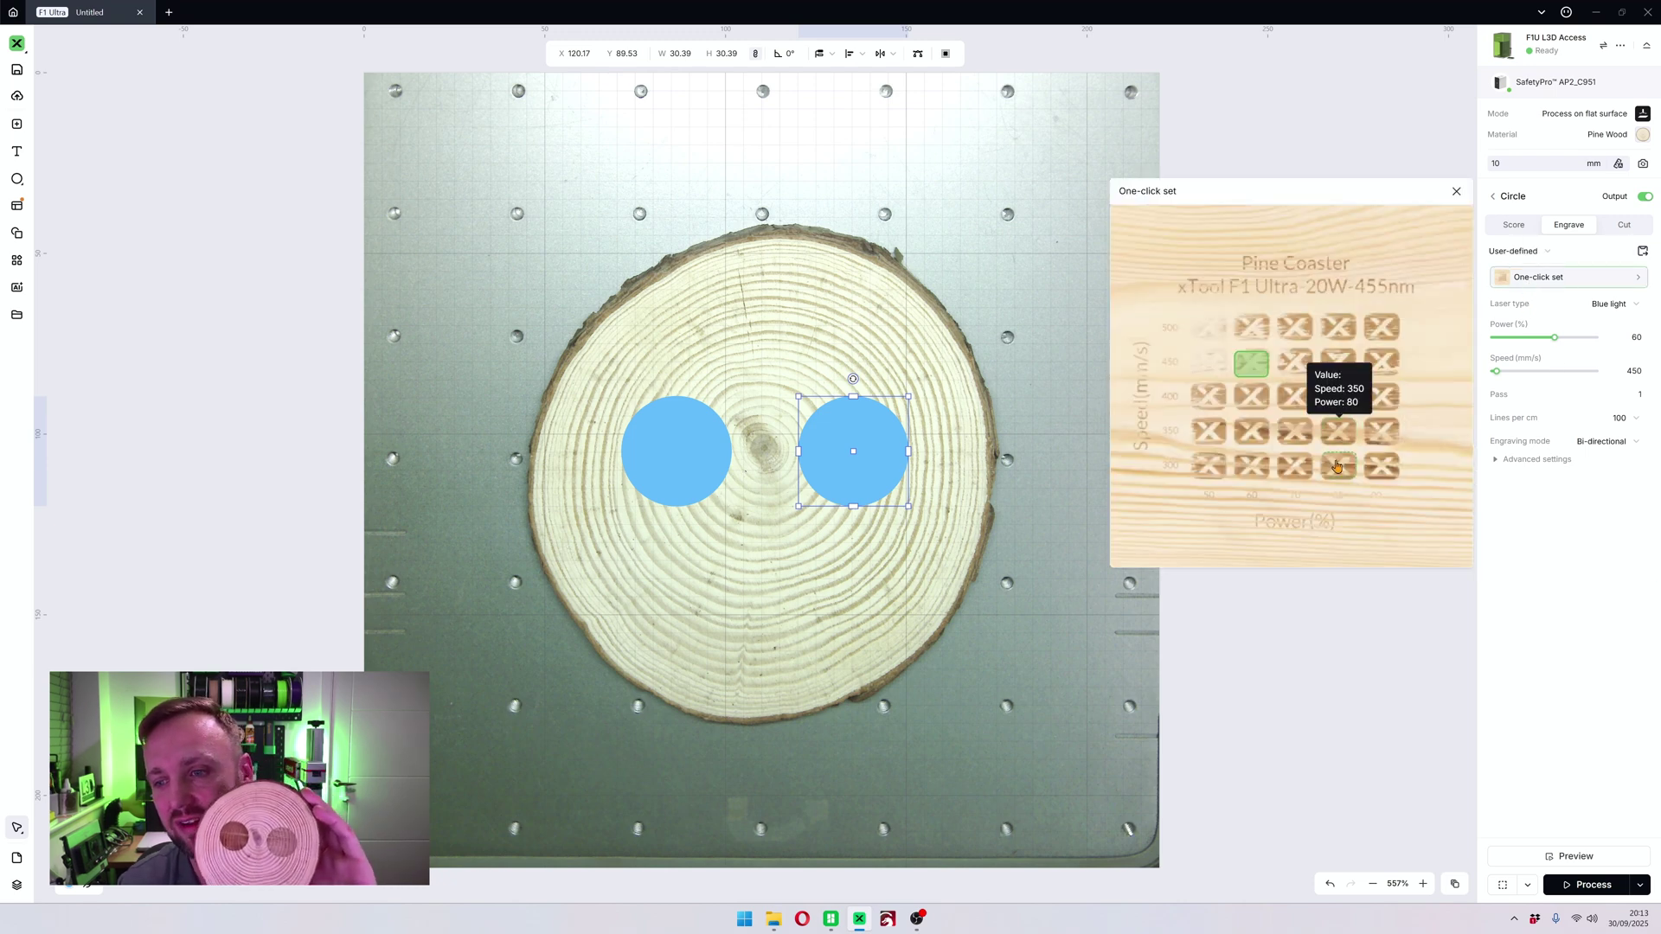
mouse_move(1333, 473)
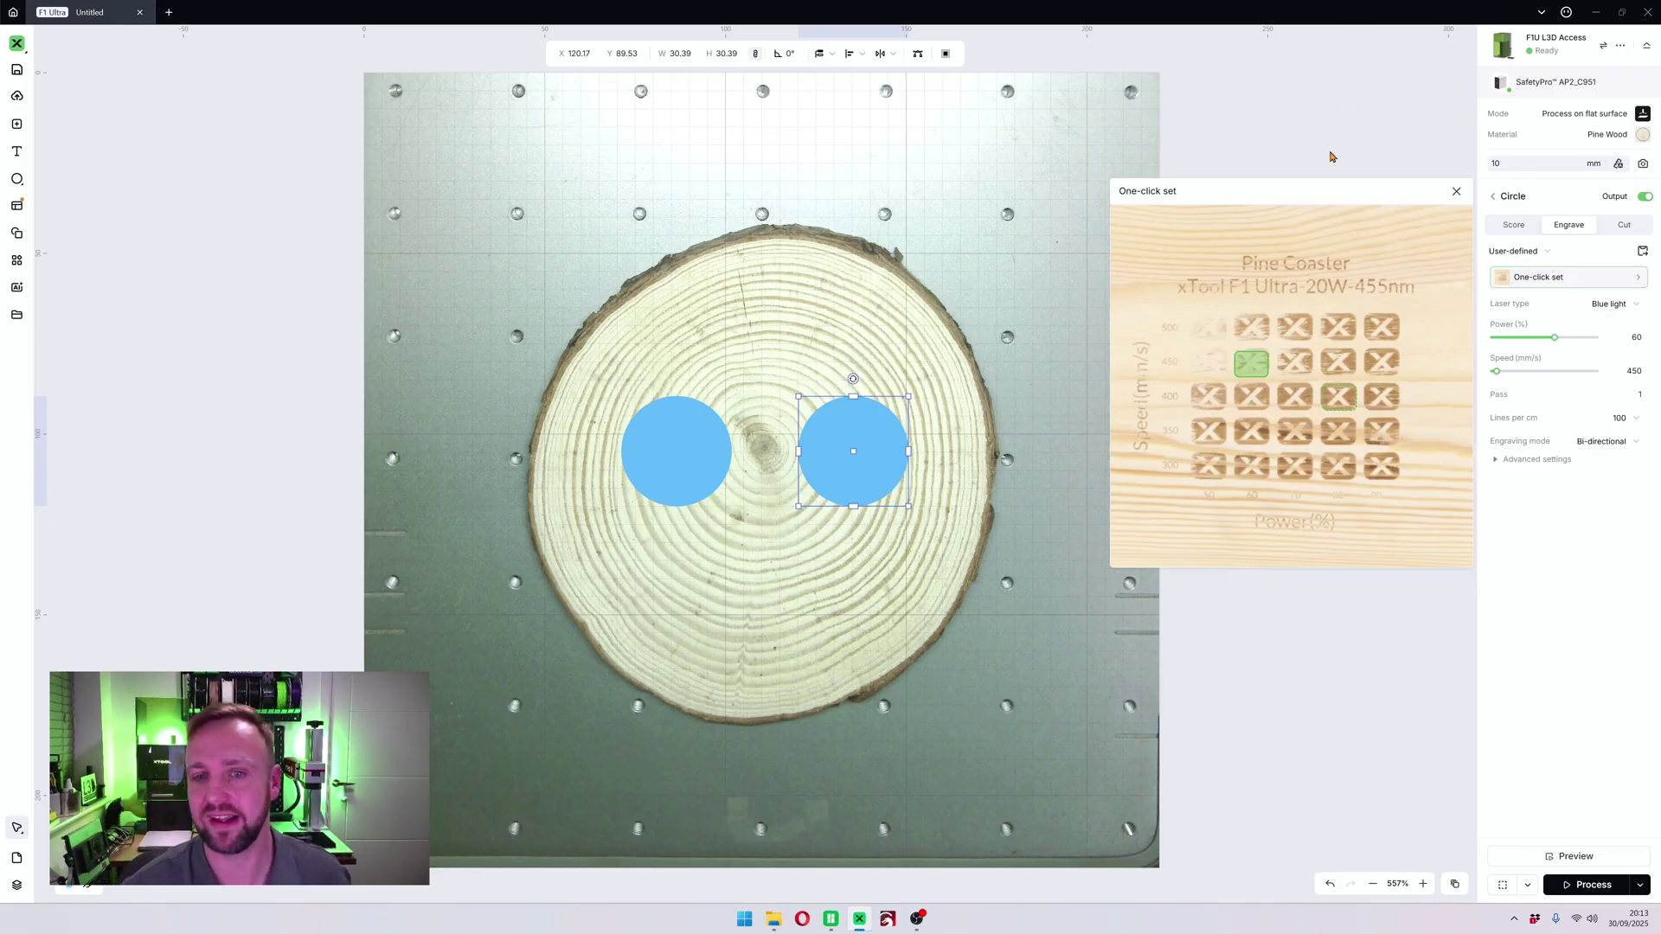
click(1103, 366)
drag(586, 327, 1005, 557)
key(Delete)
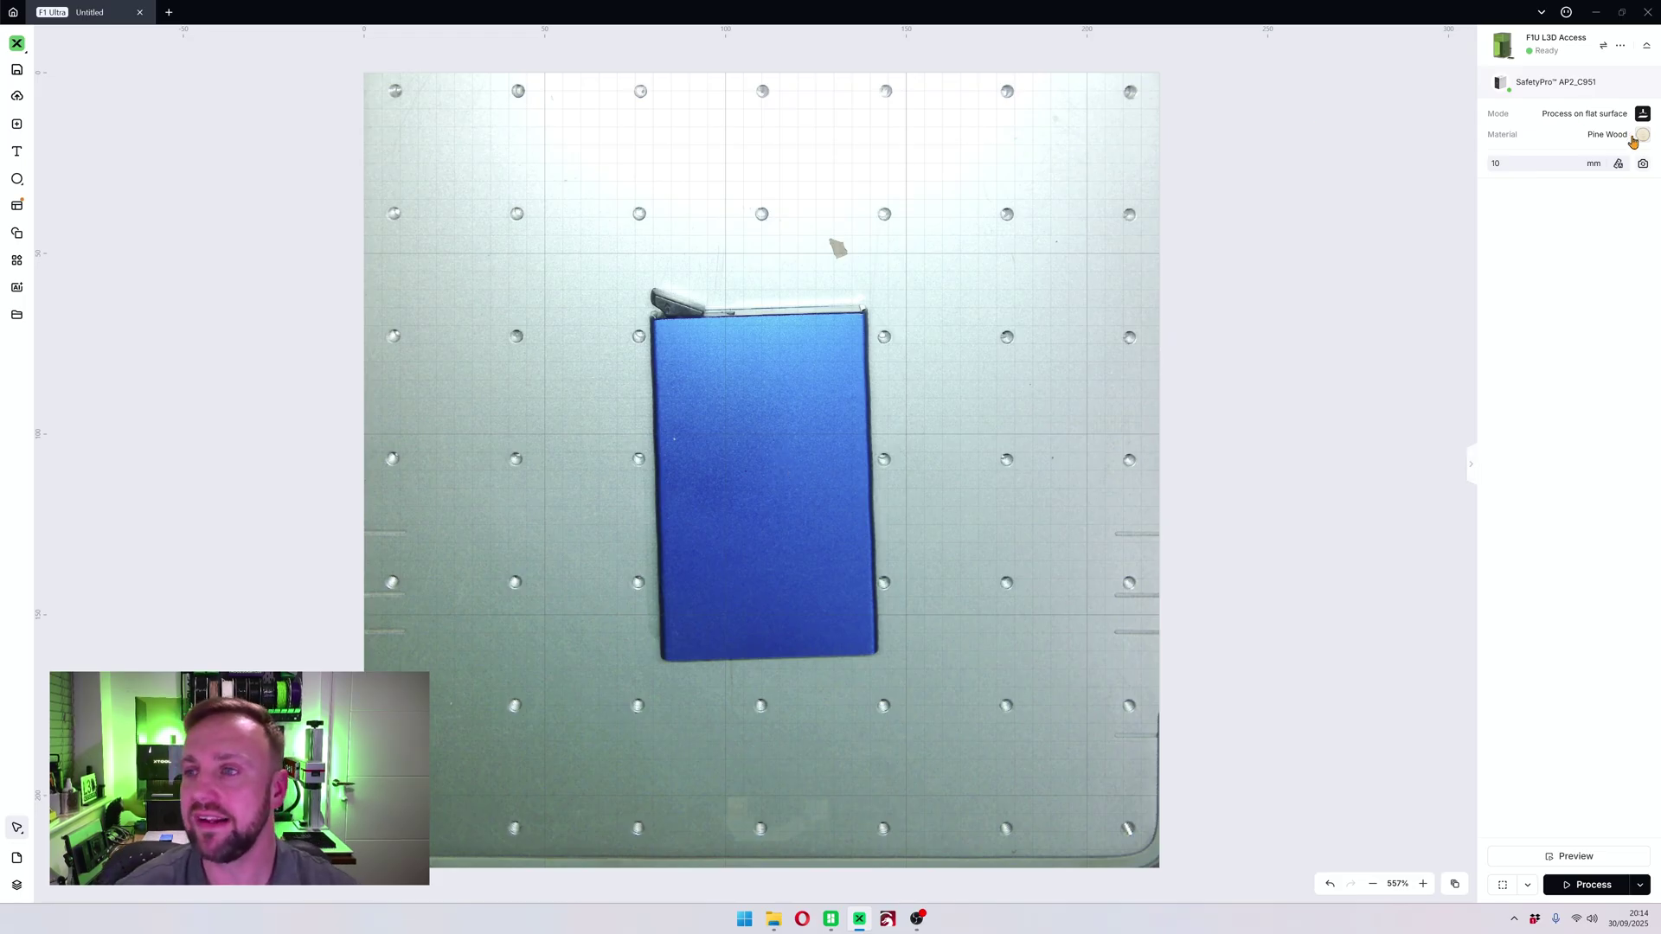
- In the Metal category, preview Blue Metal Business Card, then view 1/64"(0.2mm) Blue Coated Aluminum Alloy details
click(1641, 136)
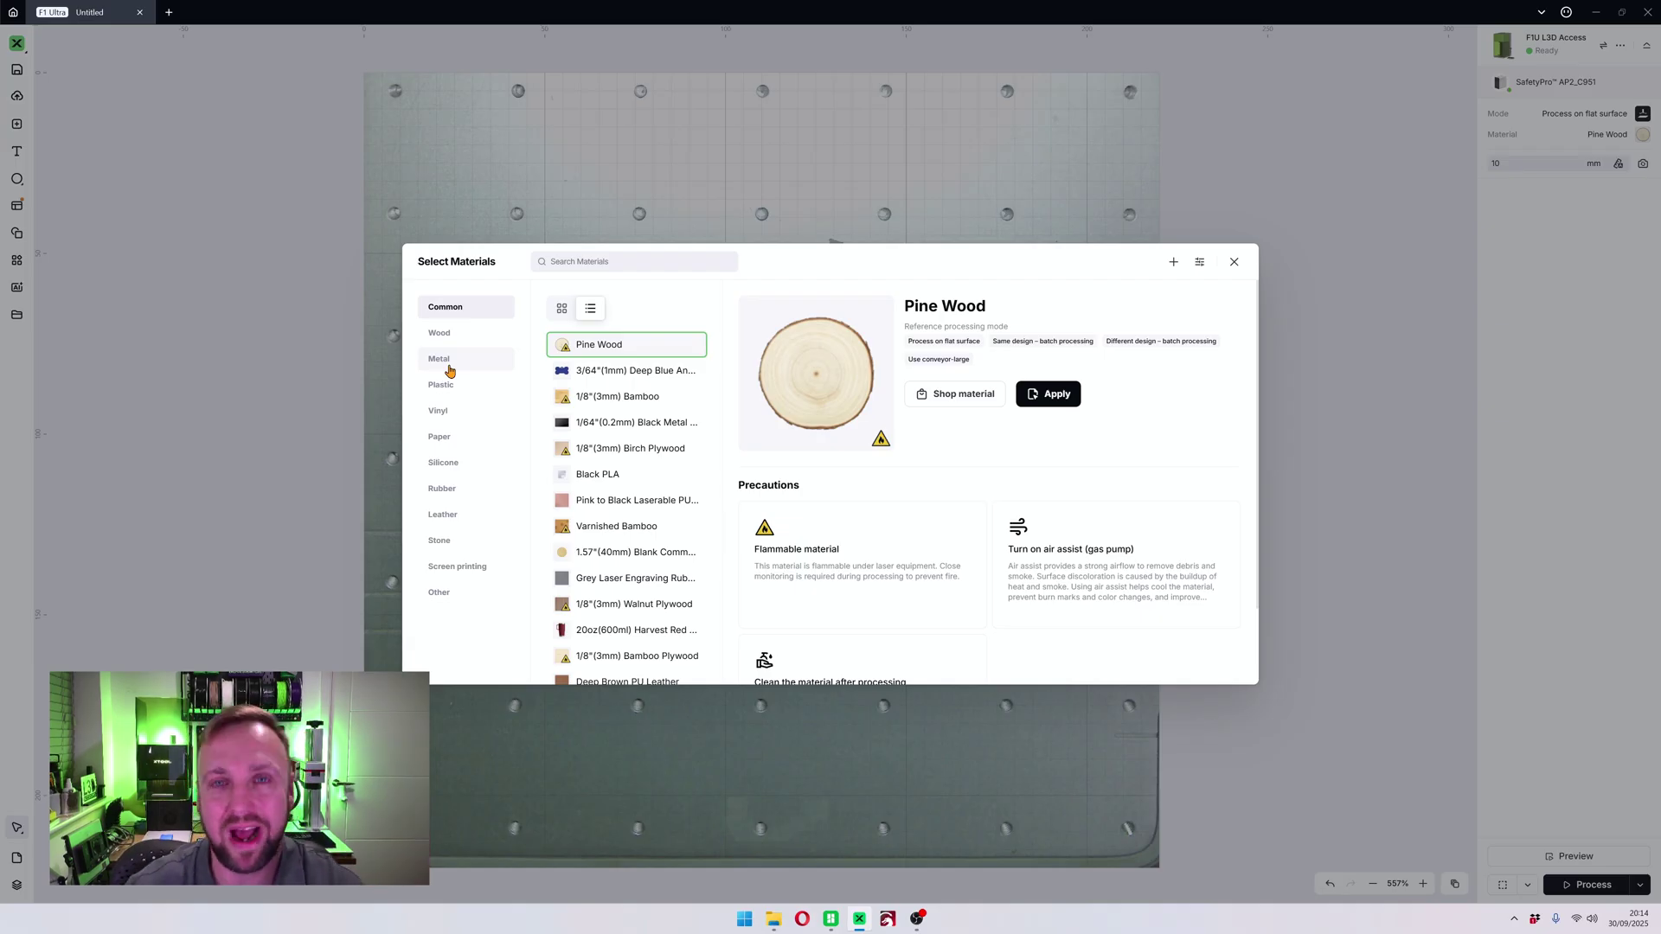
click(448, 367)
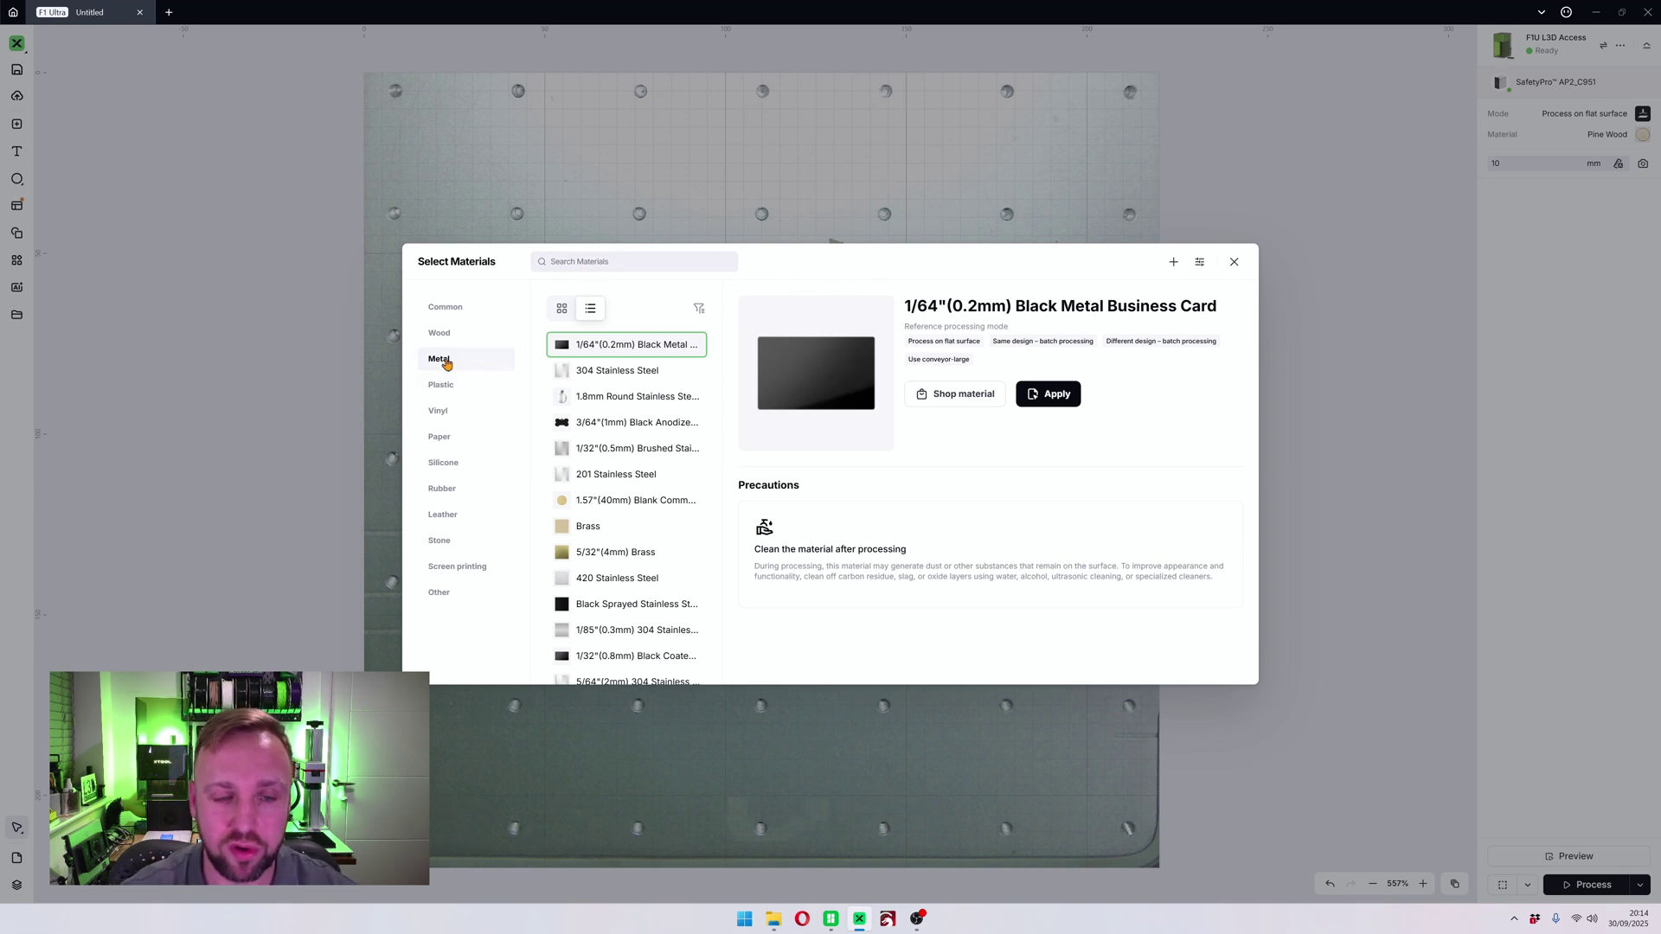
scroll(620, 423, down, 4)
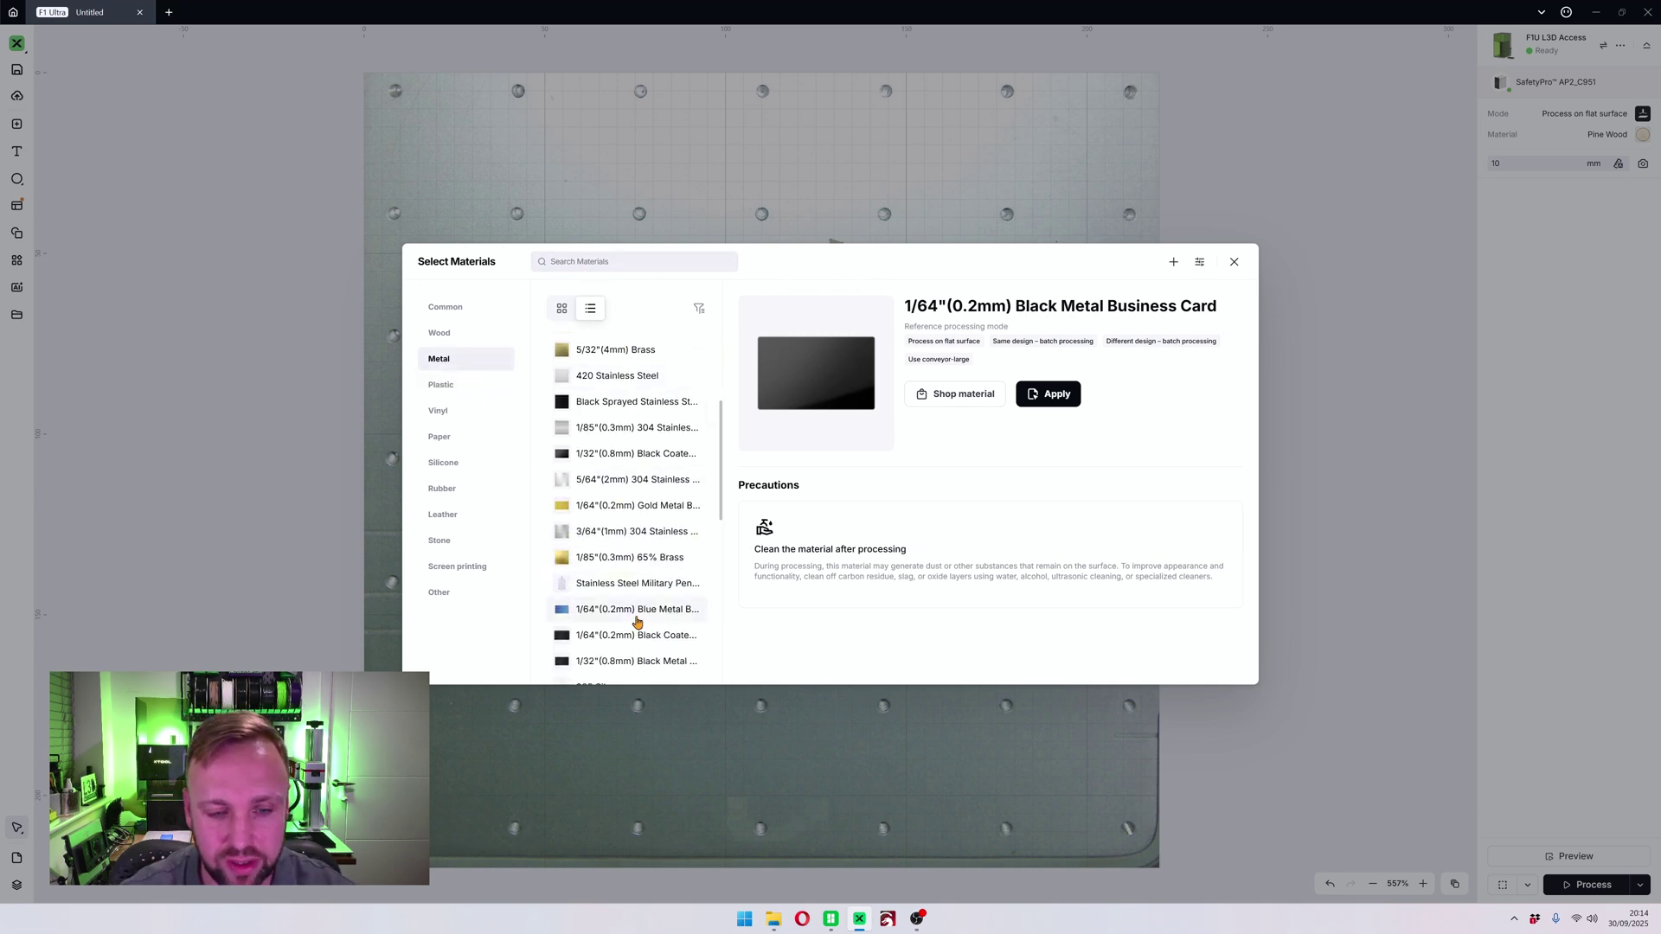
click(637, 611)
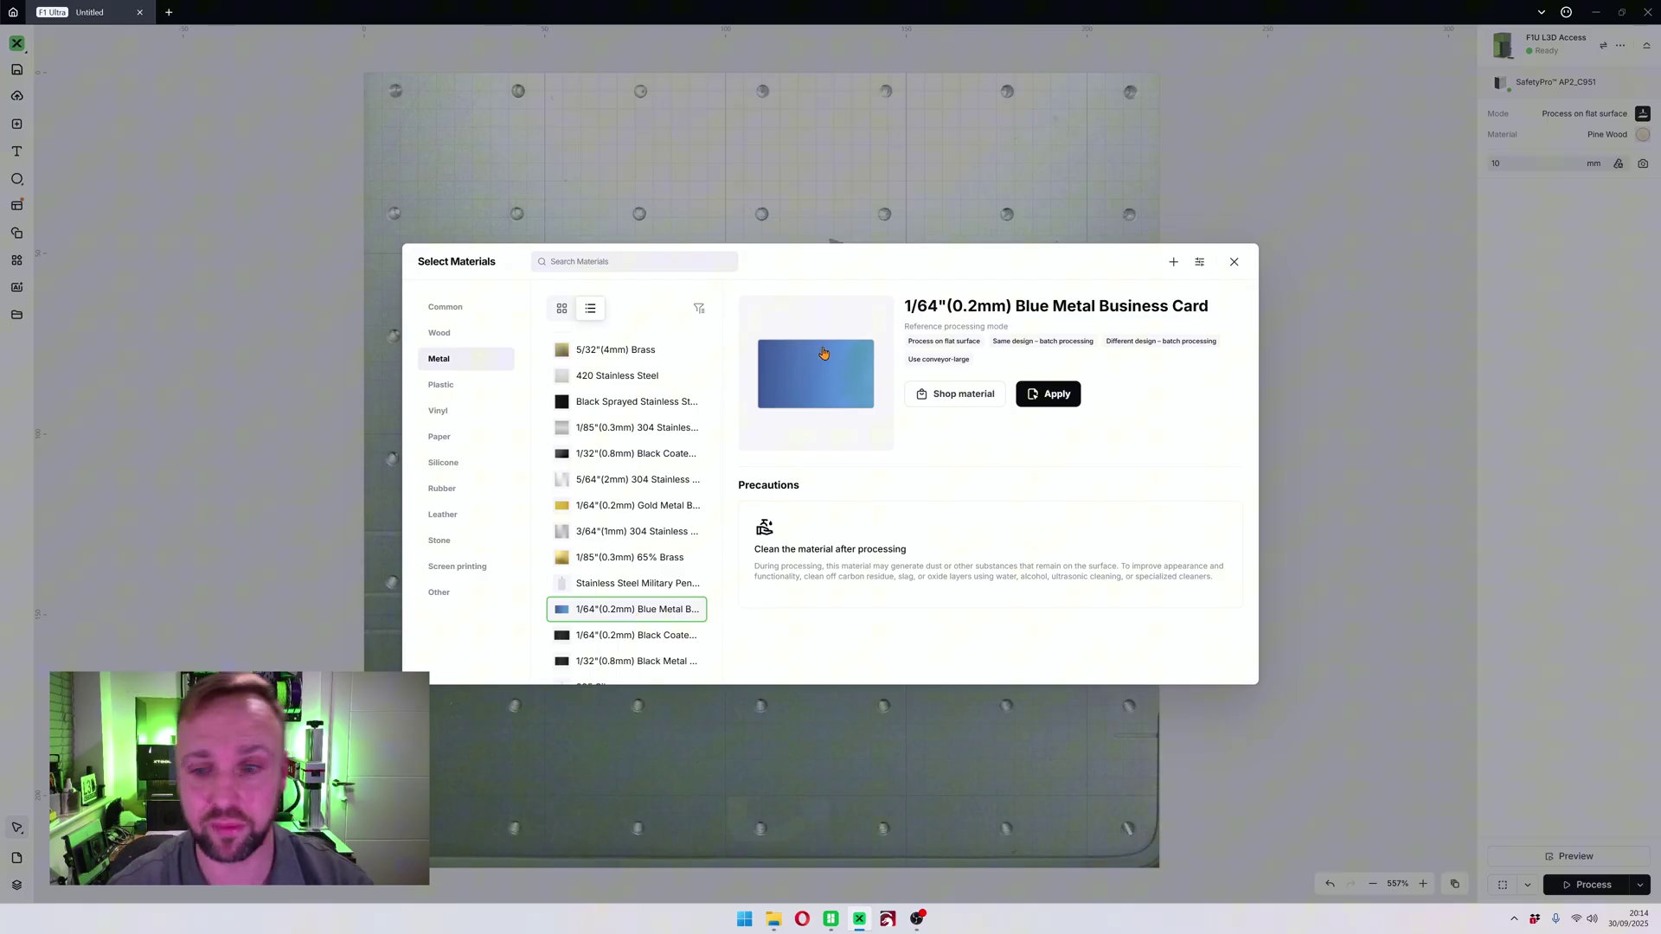
scroll(660, 453, down, 4)
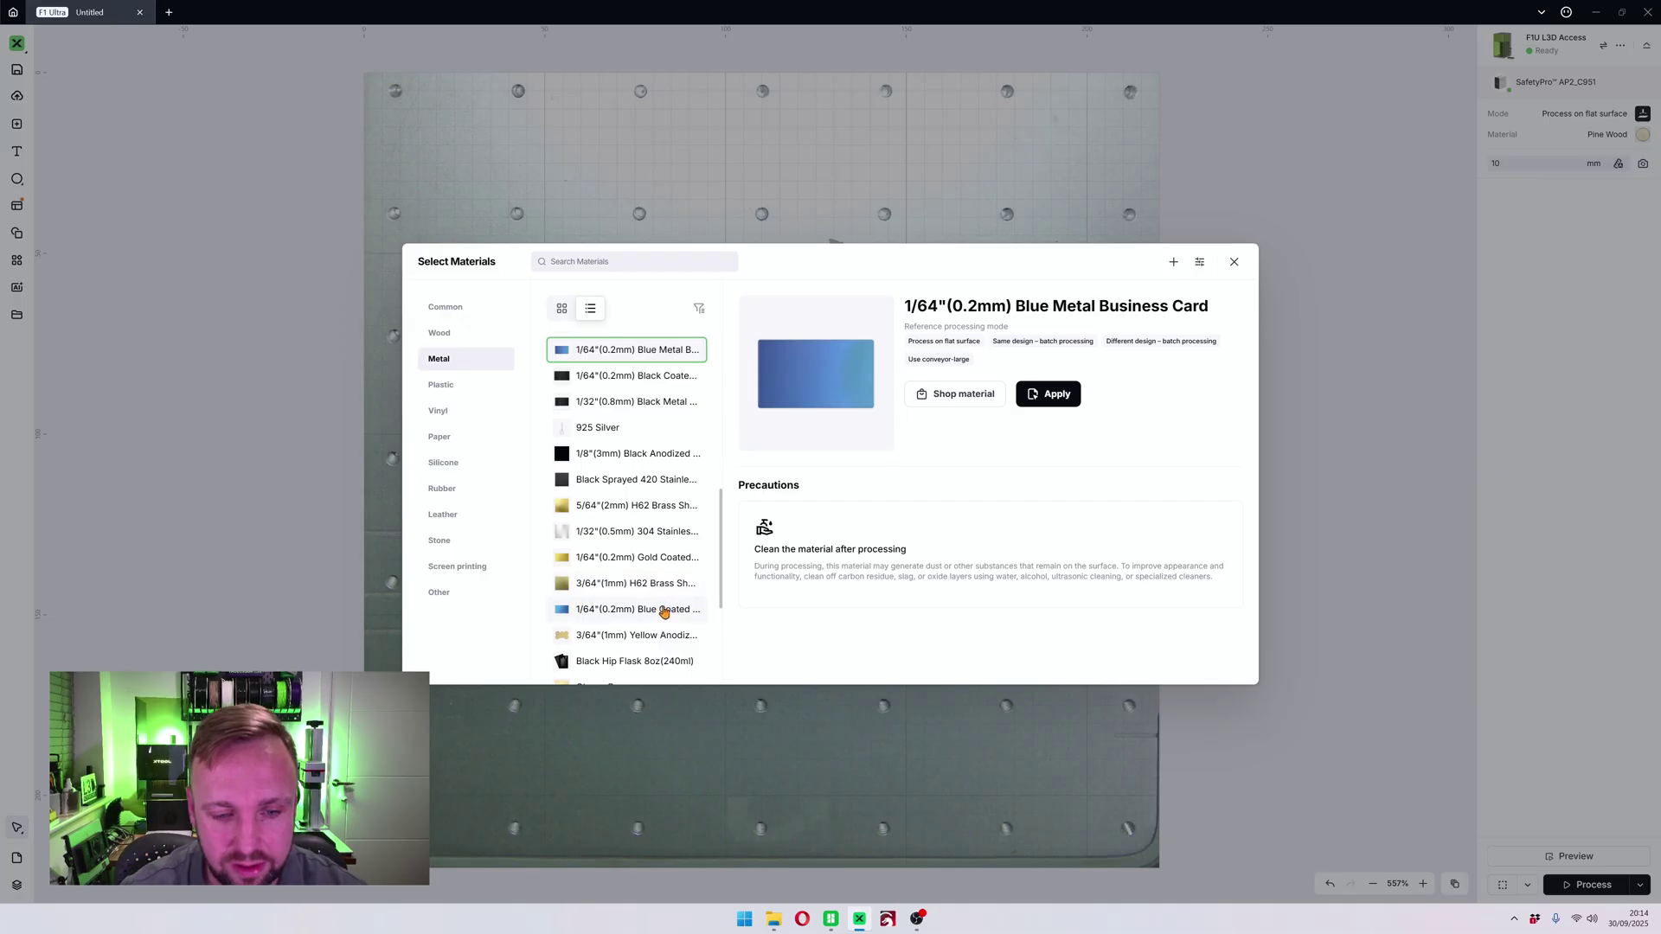
click(658, 609)
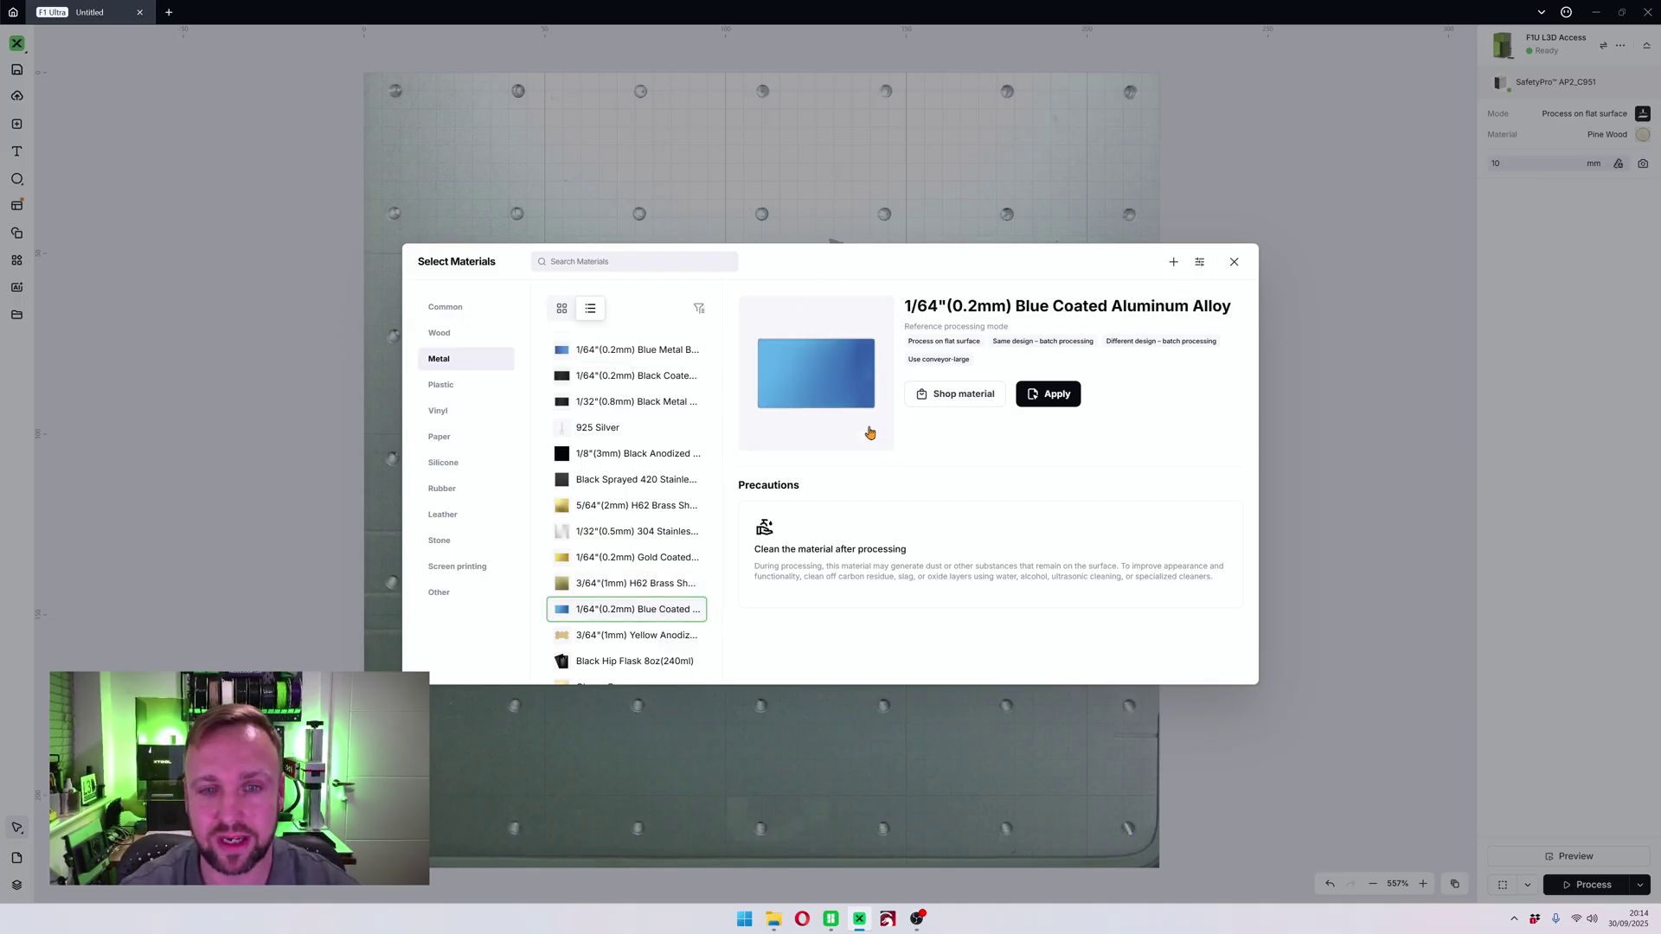
scroll(571, 332, down, 5)
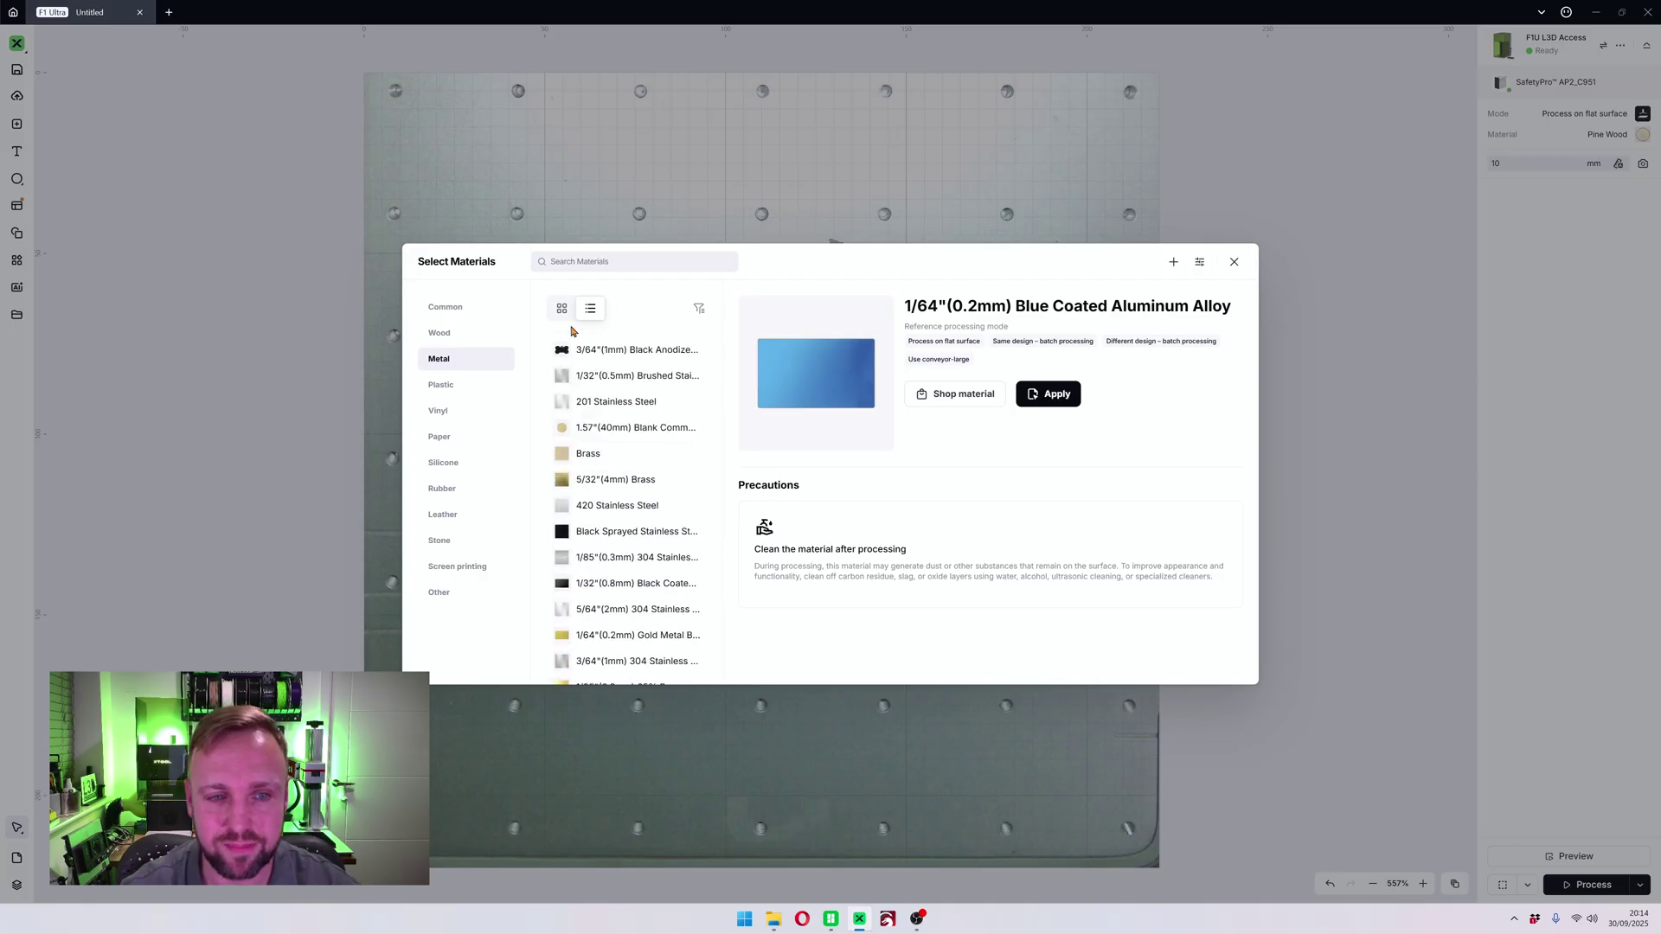
click(591, 262)
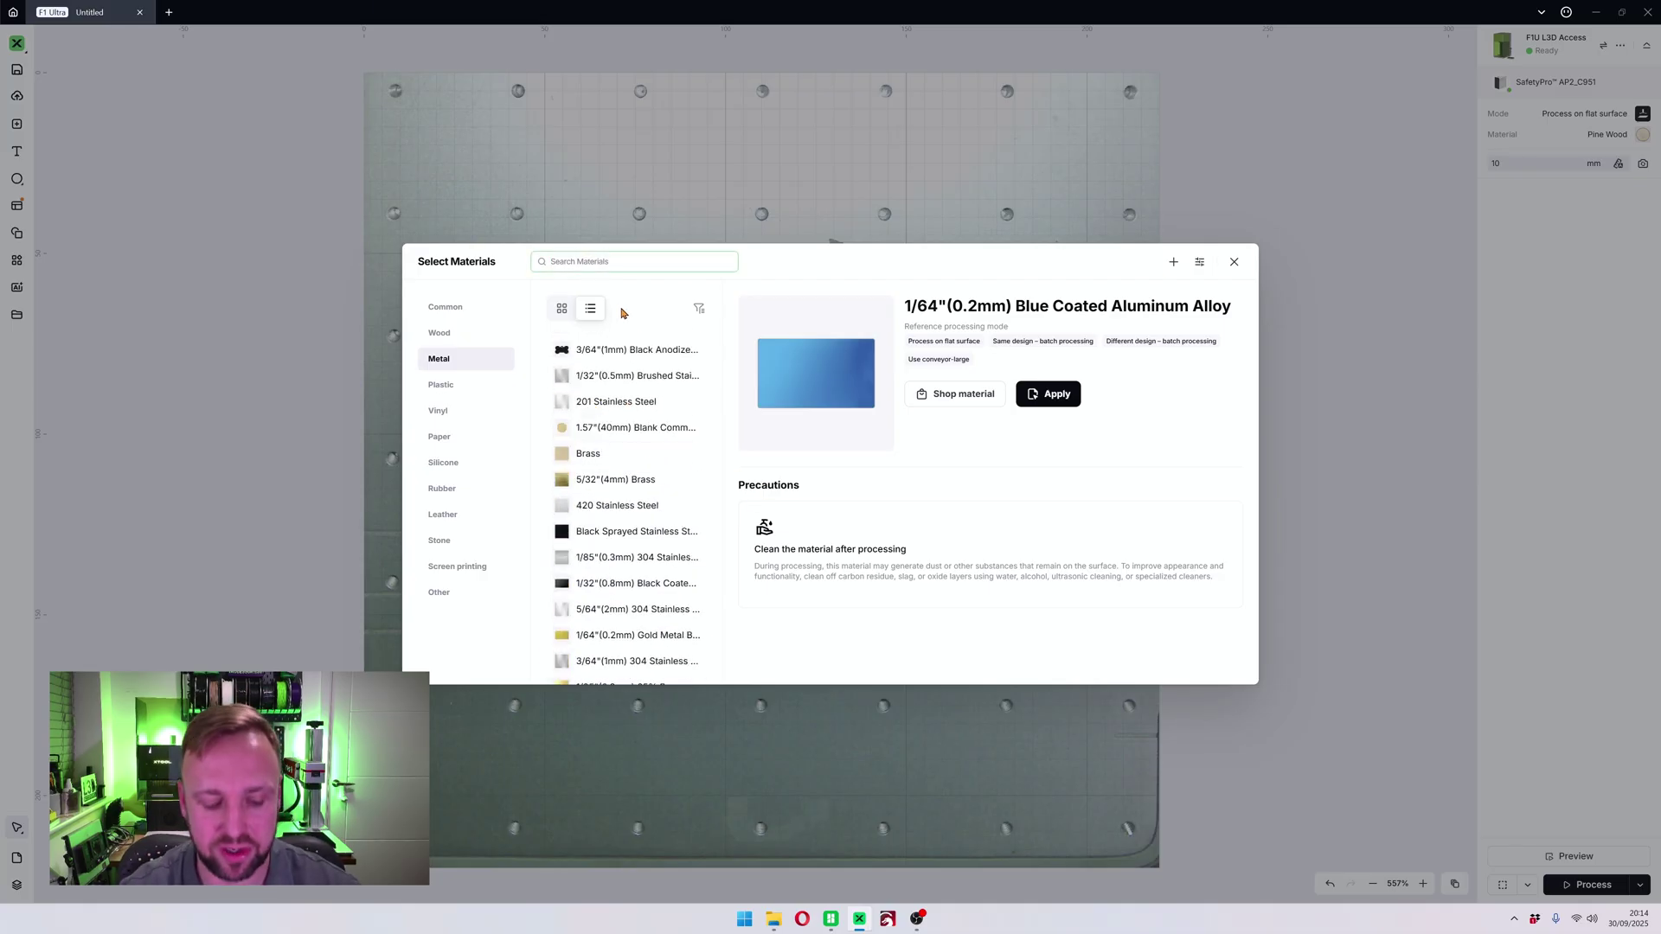
- Search the materials for 'blue' and compare the details of the blue metal results
text(blue)
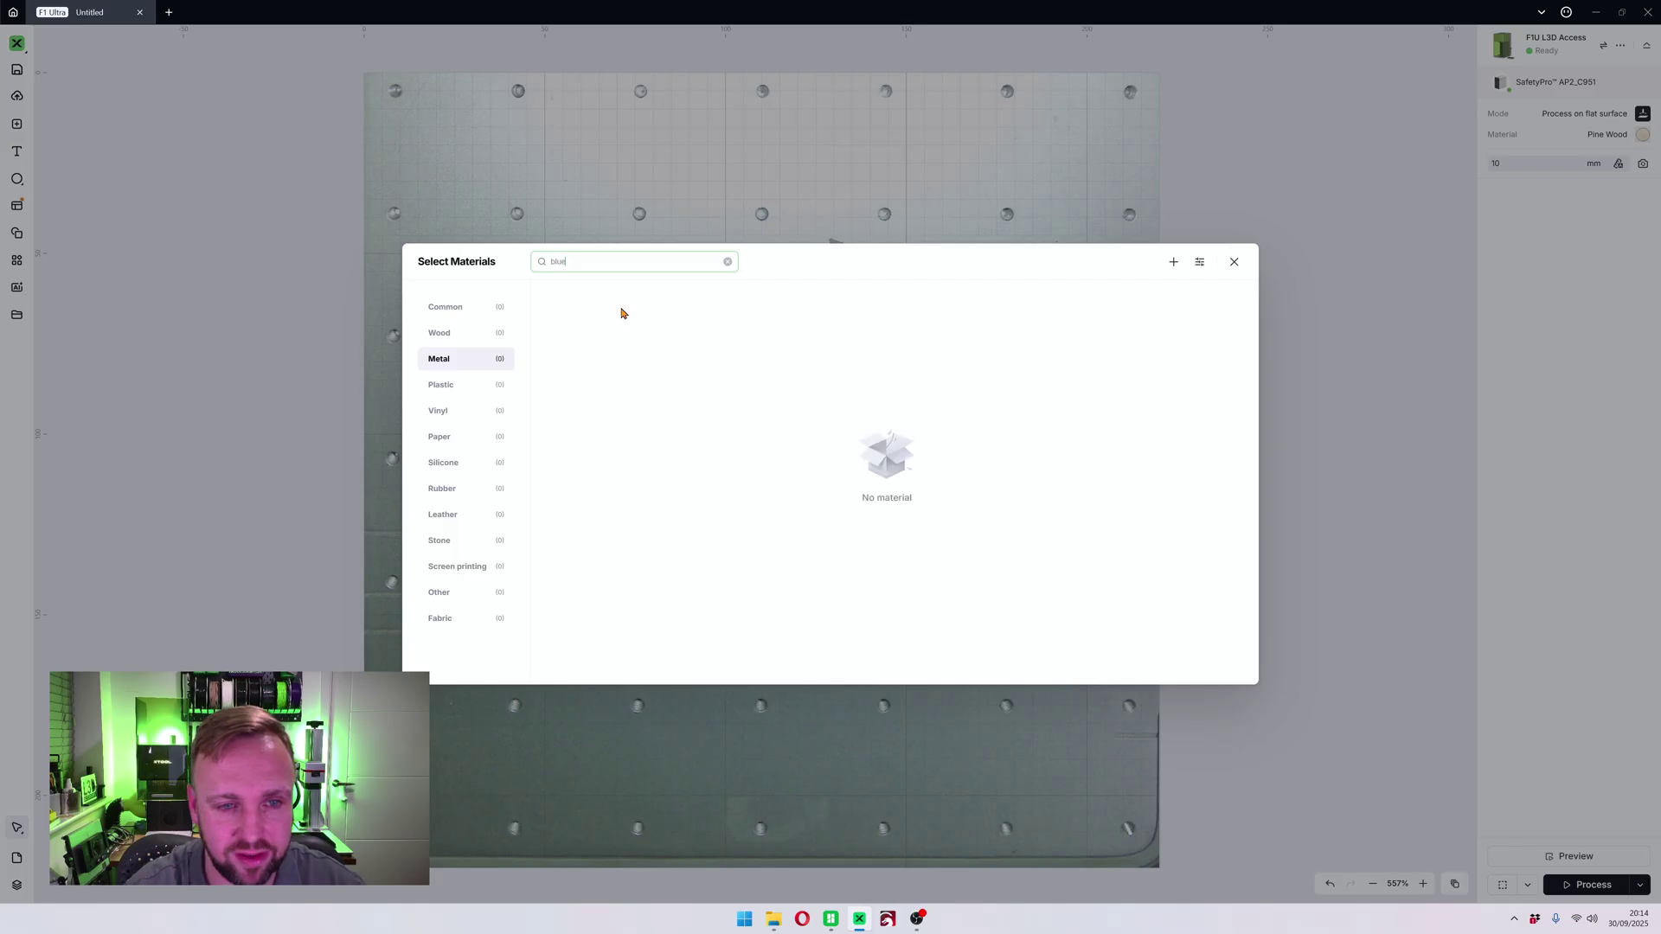
scroll(634, 357, down, 2)
scroll(642, 432, up, 2)
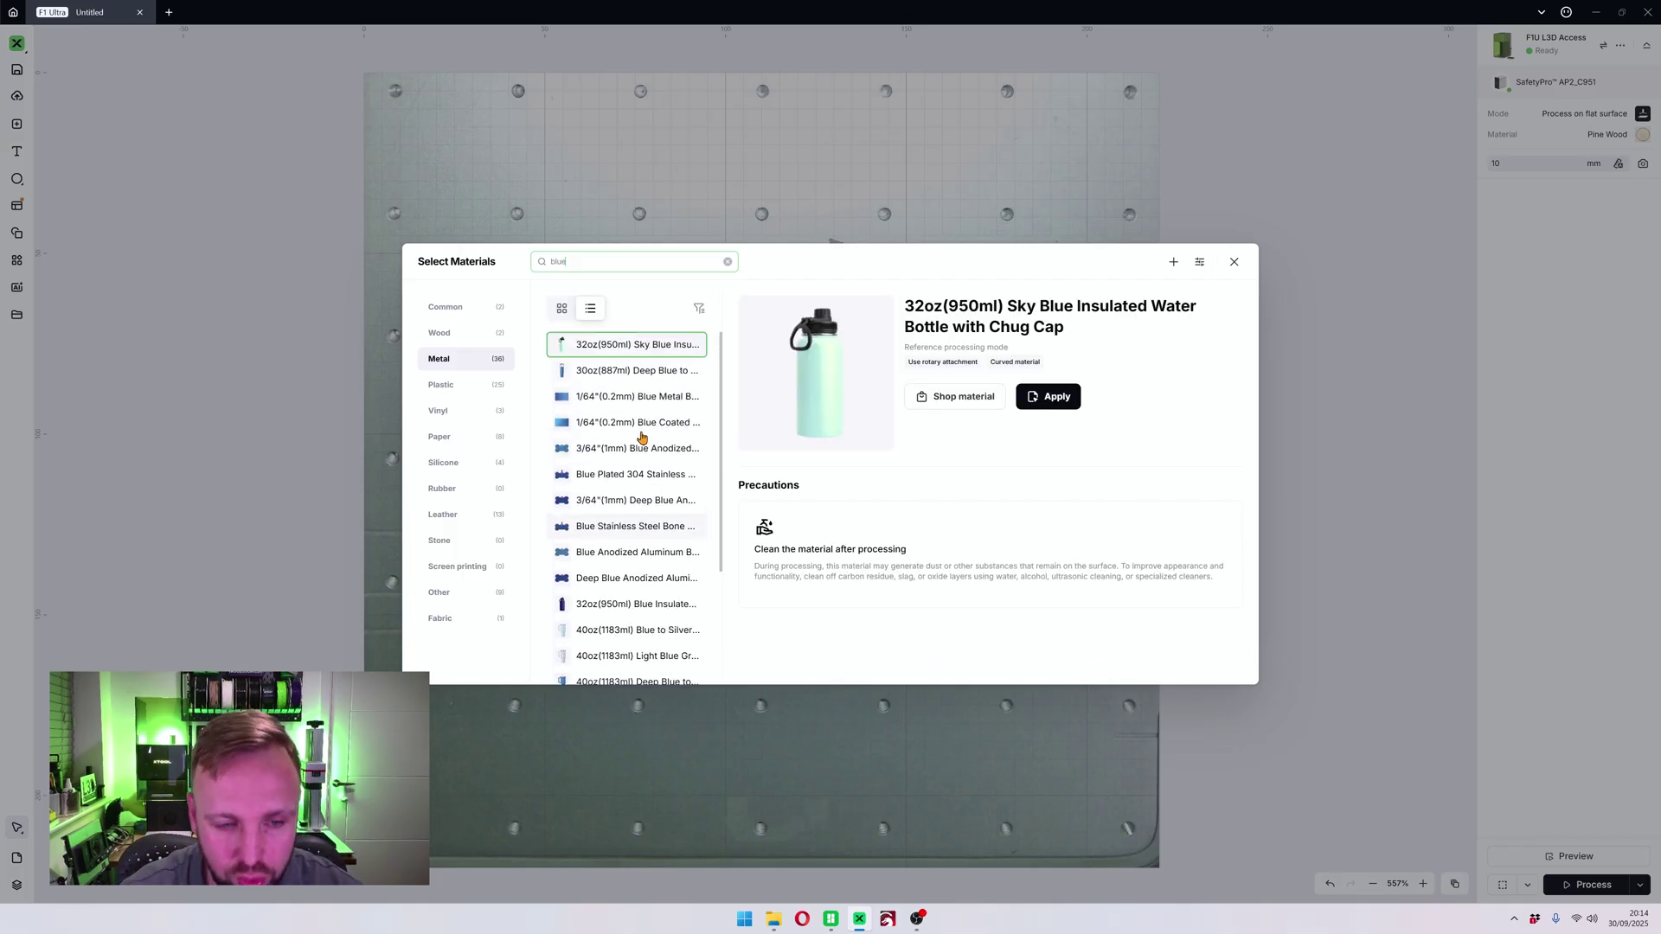
click(612, 420)
click(614, 396)
click(605, 499)
click(611, 553)
scroll(610, 560, down, 1)
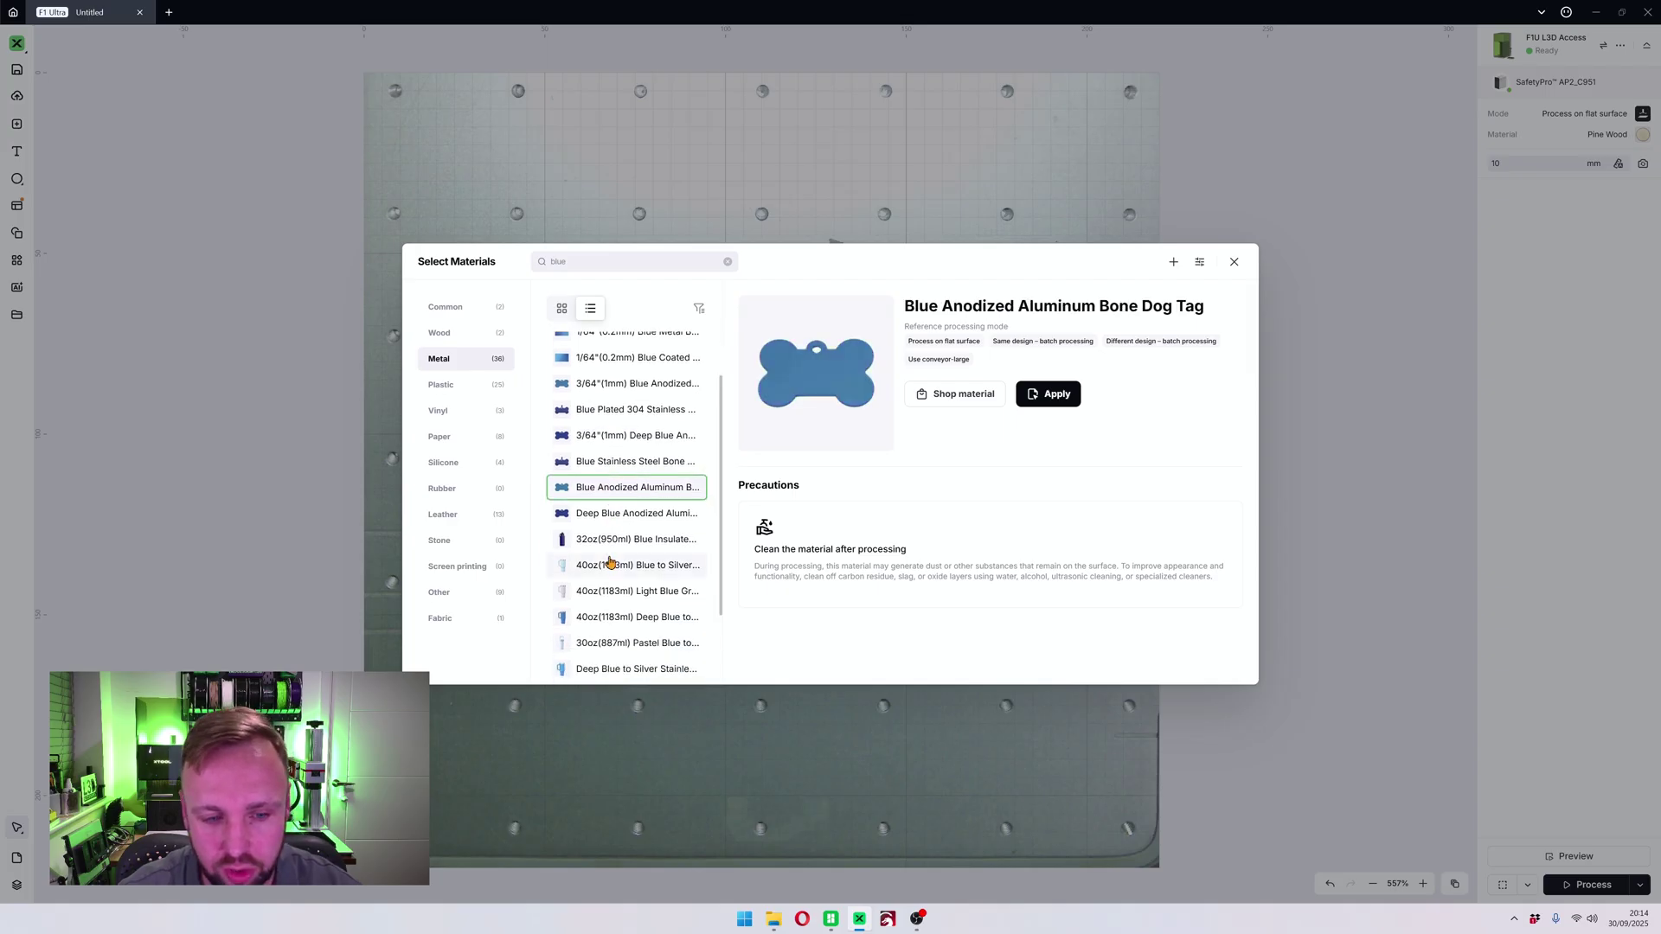
click(599, 517)
scroll(605, 530, down, 2)
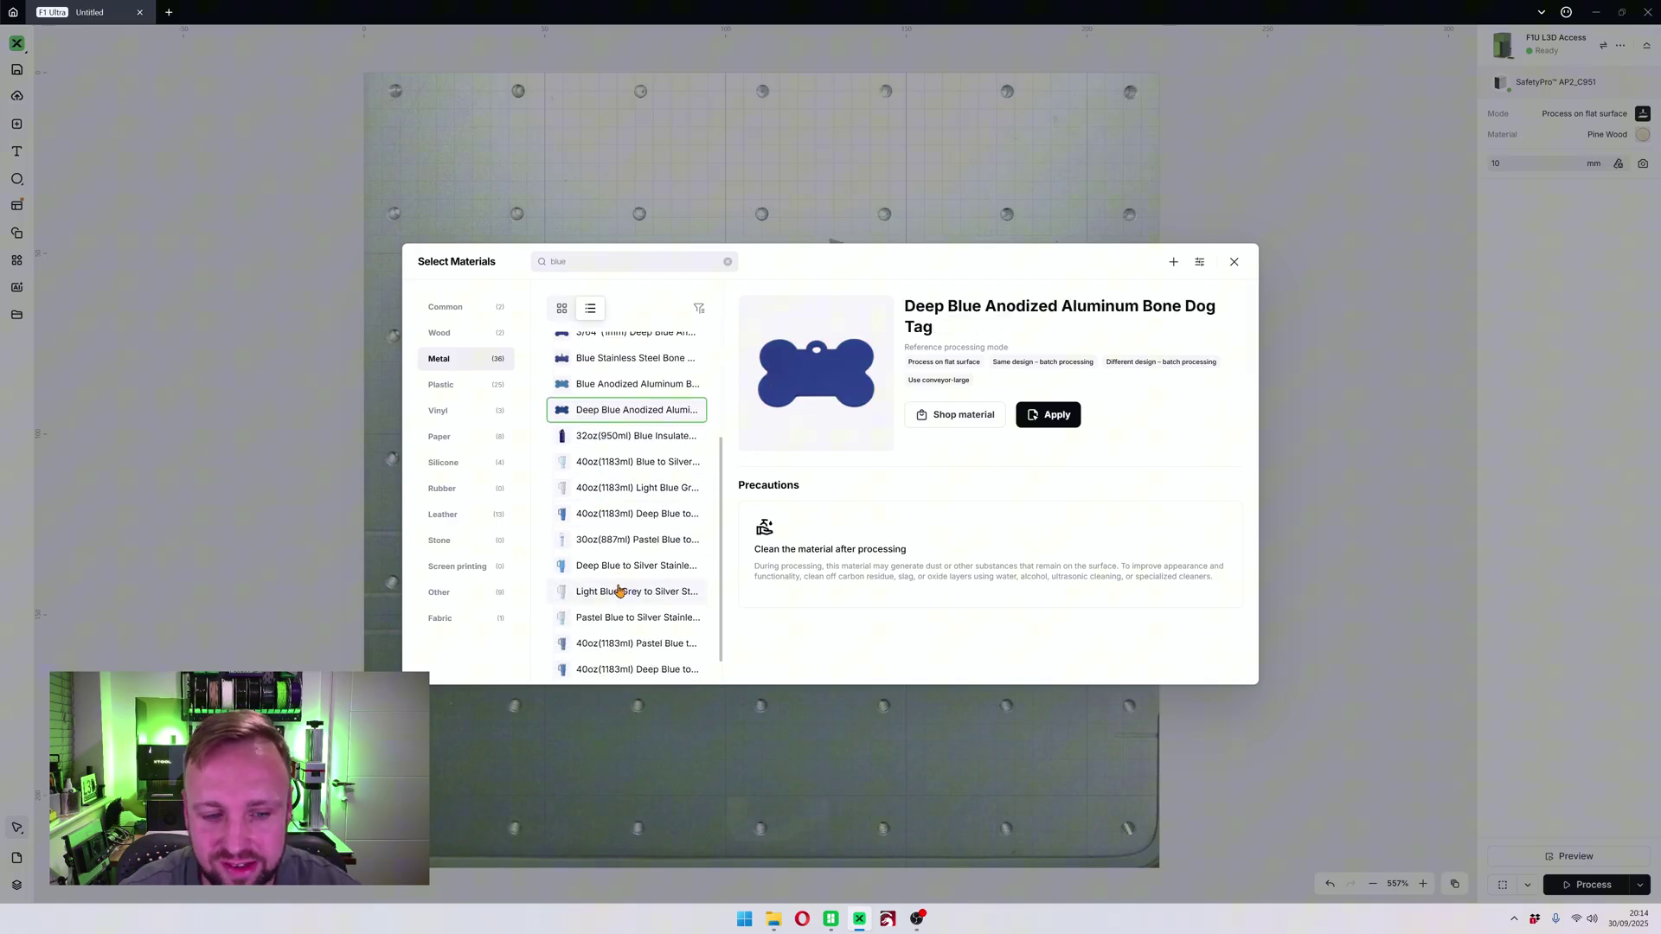
click(626, 631)
scroll(626, 628, down, 4)
scroll(630, 519, up, 5)
- Apply 1/64"(0.2mm) Blue Coated Aluminum Alloy as the material over the Blue Metal Business Card
click(623, 398)
click(621, 422)
click(621, 398)
click(621, 424)
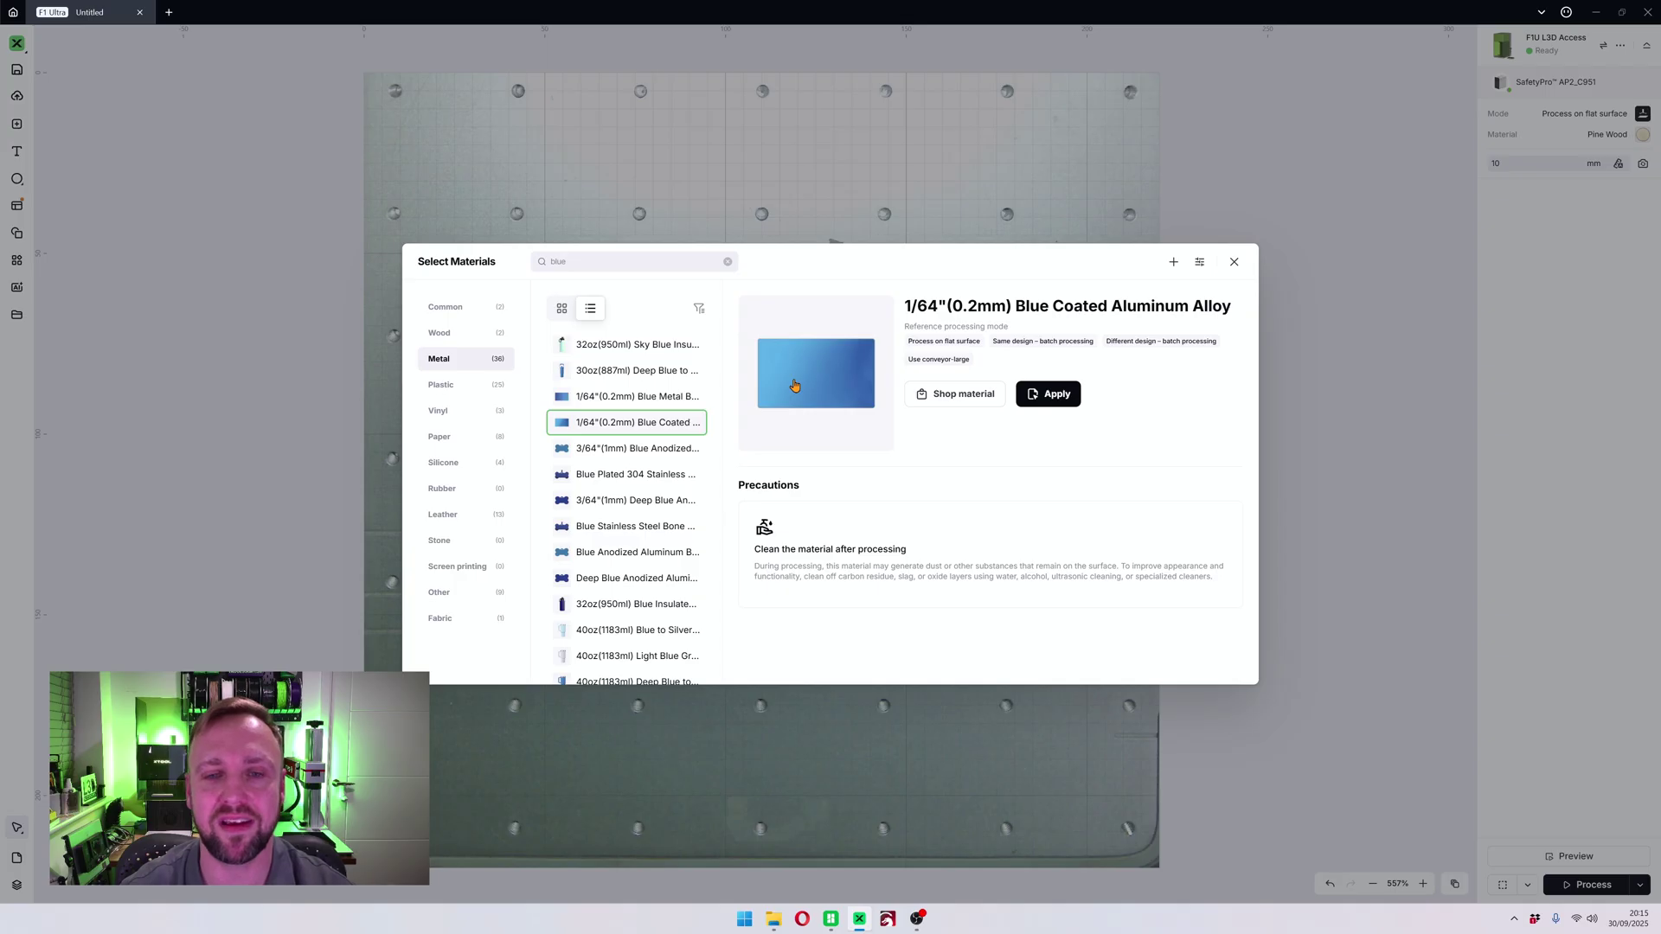
click(1039, 389)
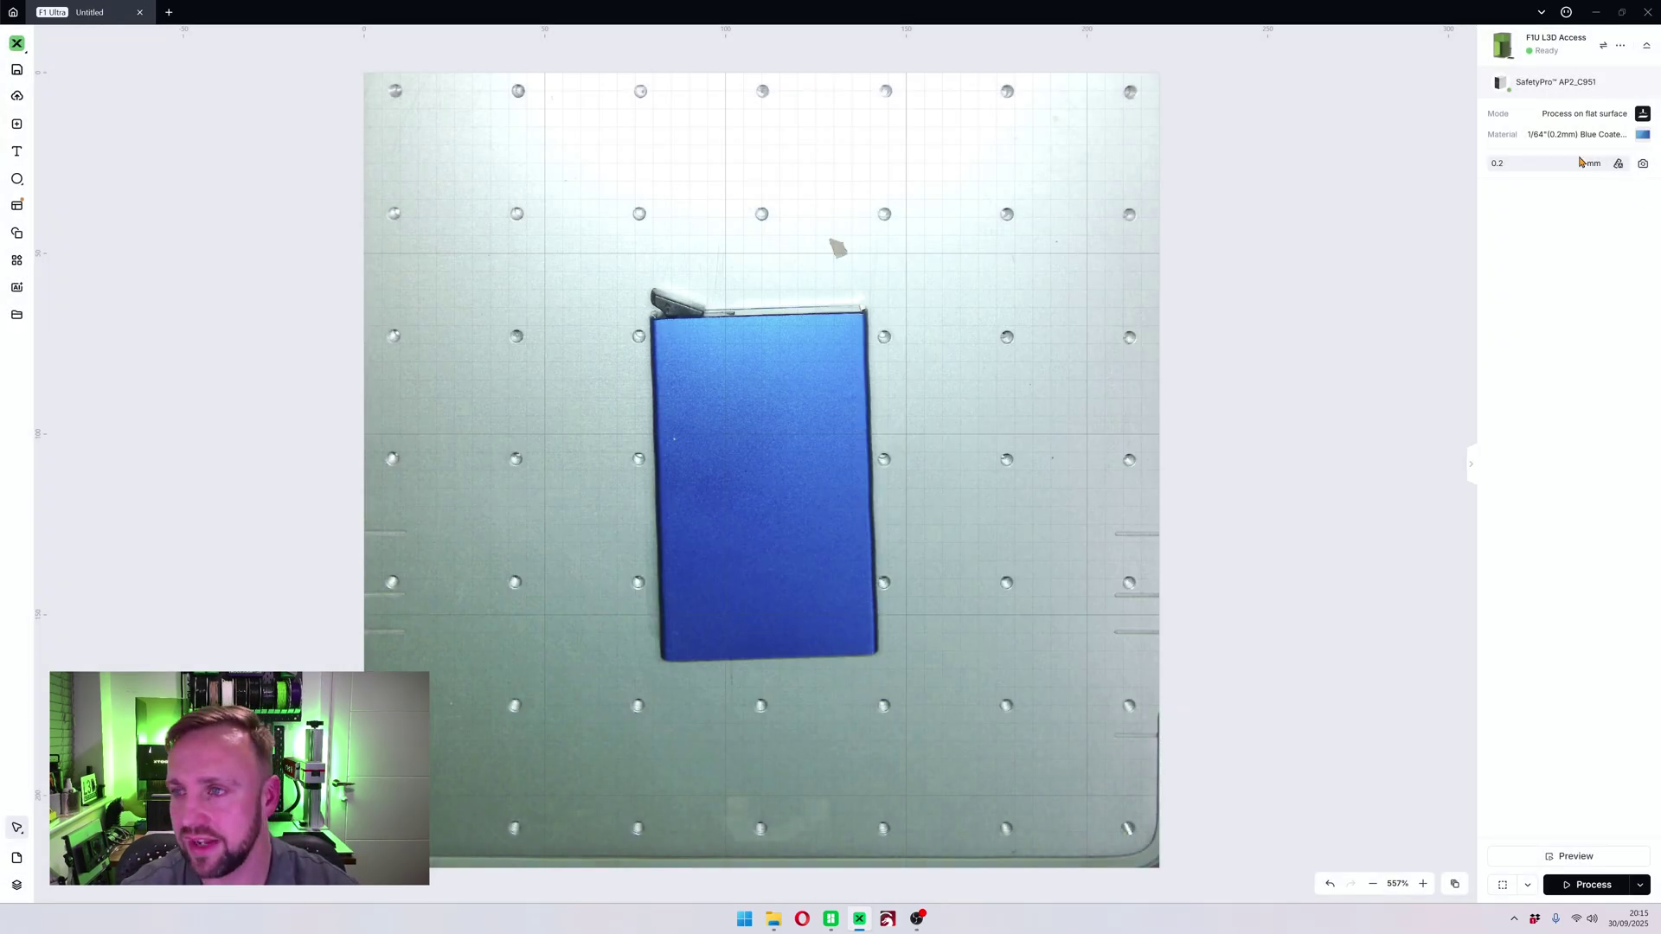
- Draw a roughly 40 mm circle in the middle of the blue wallet and set it to Engrave
click(17, 179)
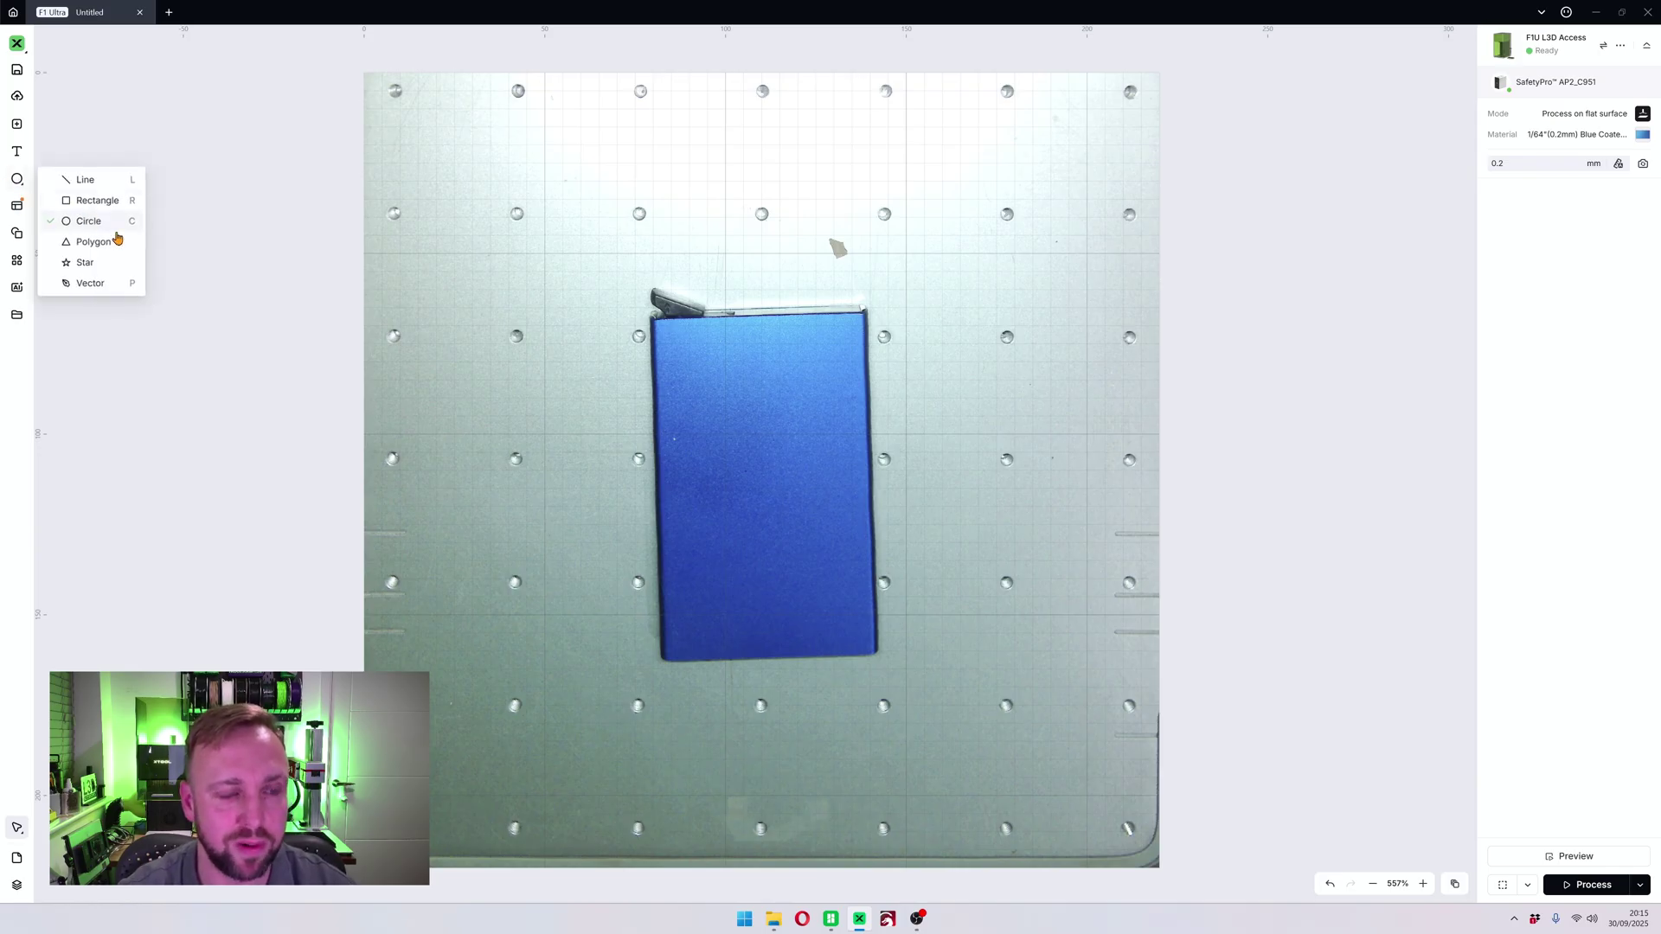
click(78, 218)
mouse_move(694, 369)
mouse_down()
mouse_move(834, 549)
mouse_move(839, 503)
mouse_move(814, 486)
mouse_up()
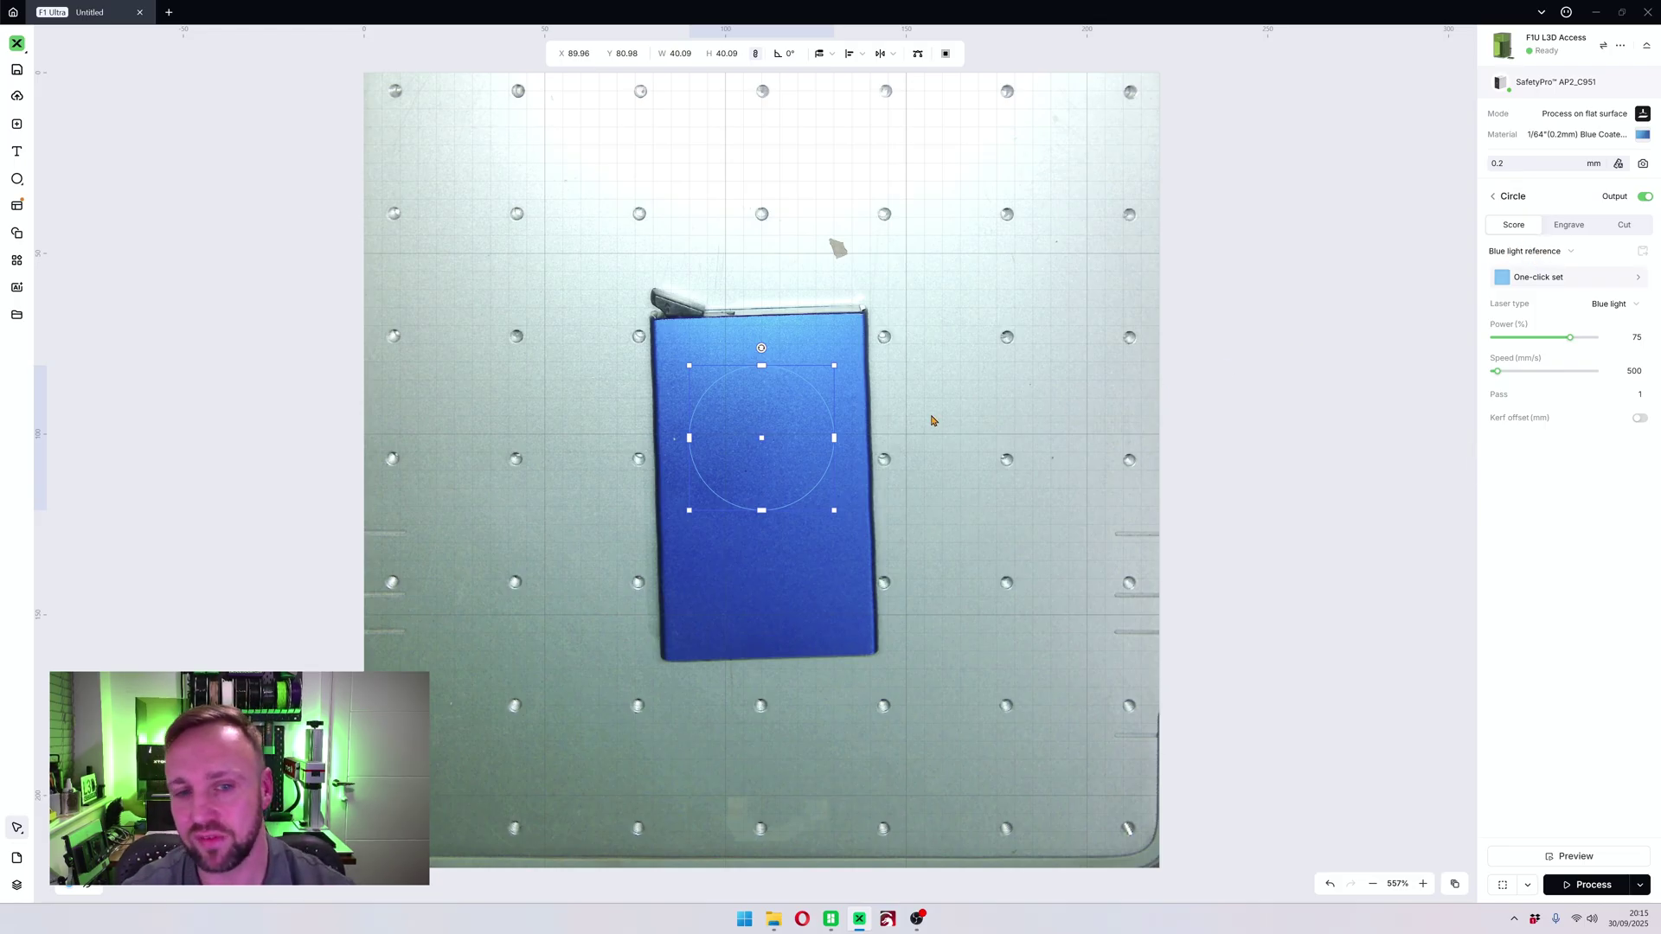
click(1569, 229)
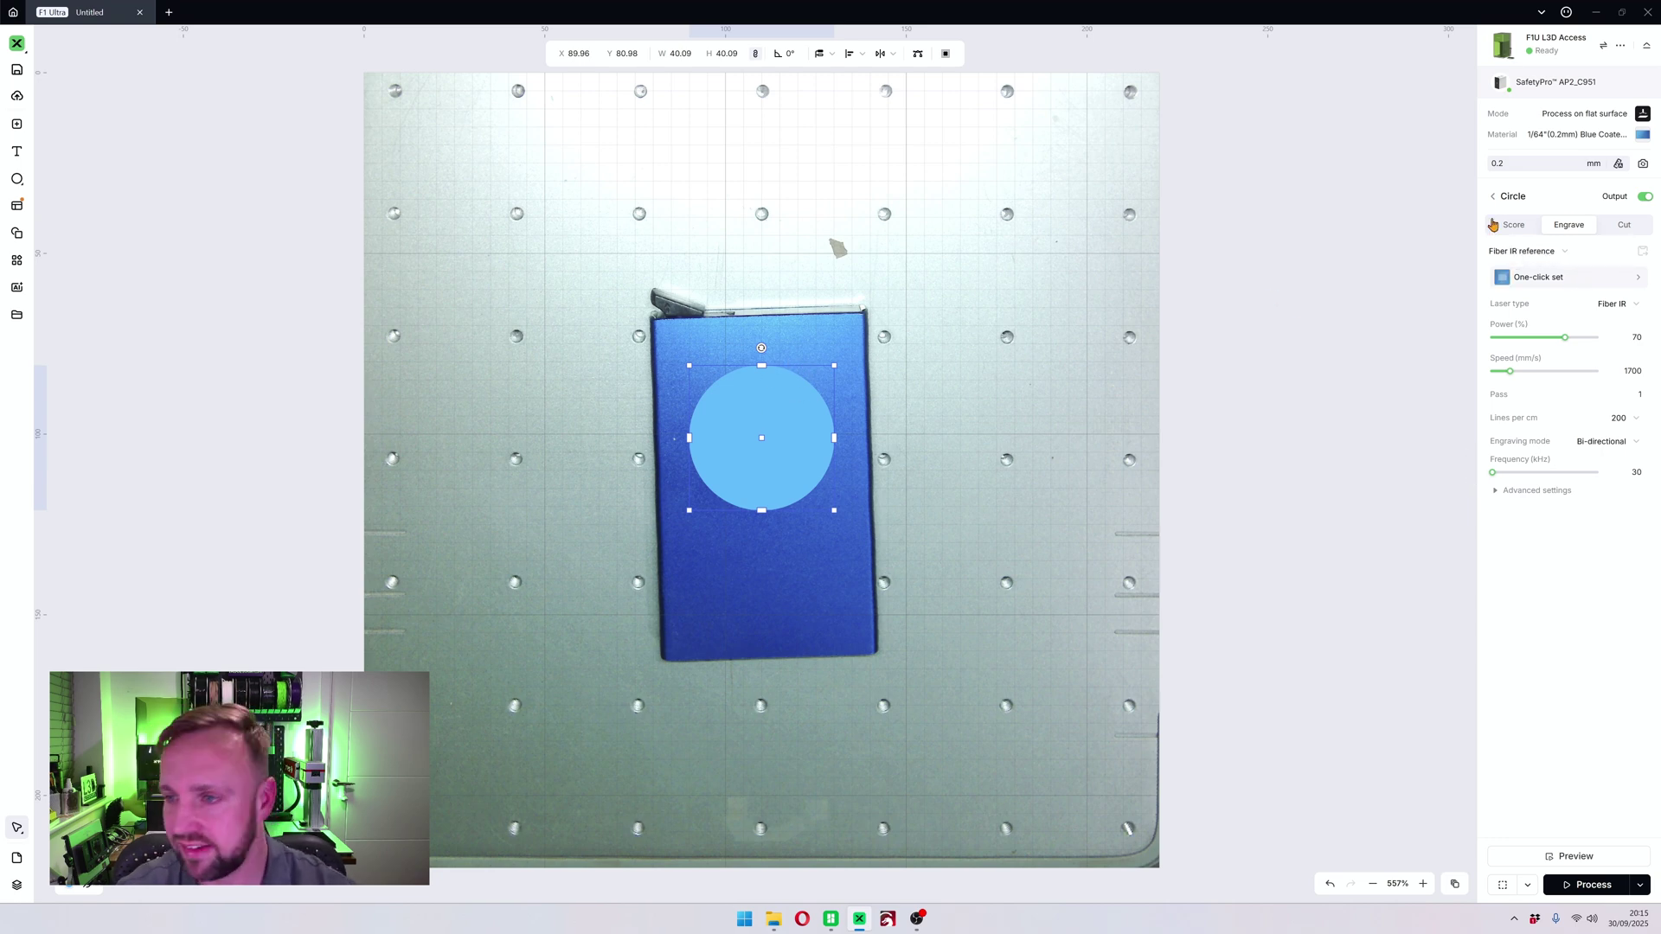
- Review the Blue Metal Business Cards test grid, then apply the Blue light reference engrave preset
click(1519, 256)
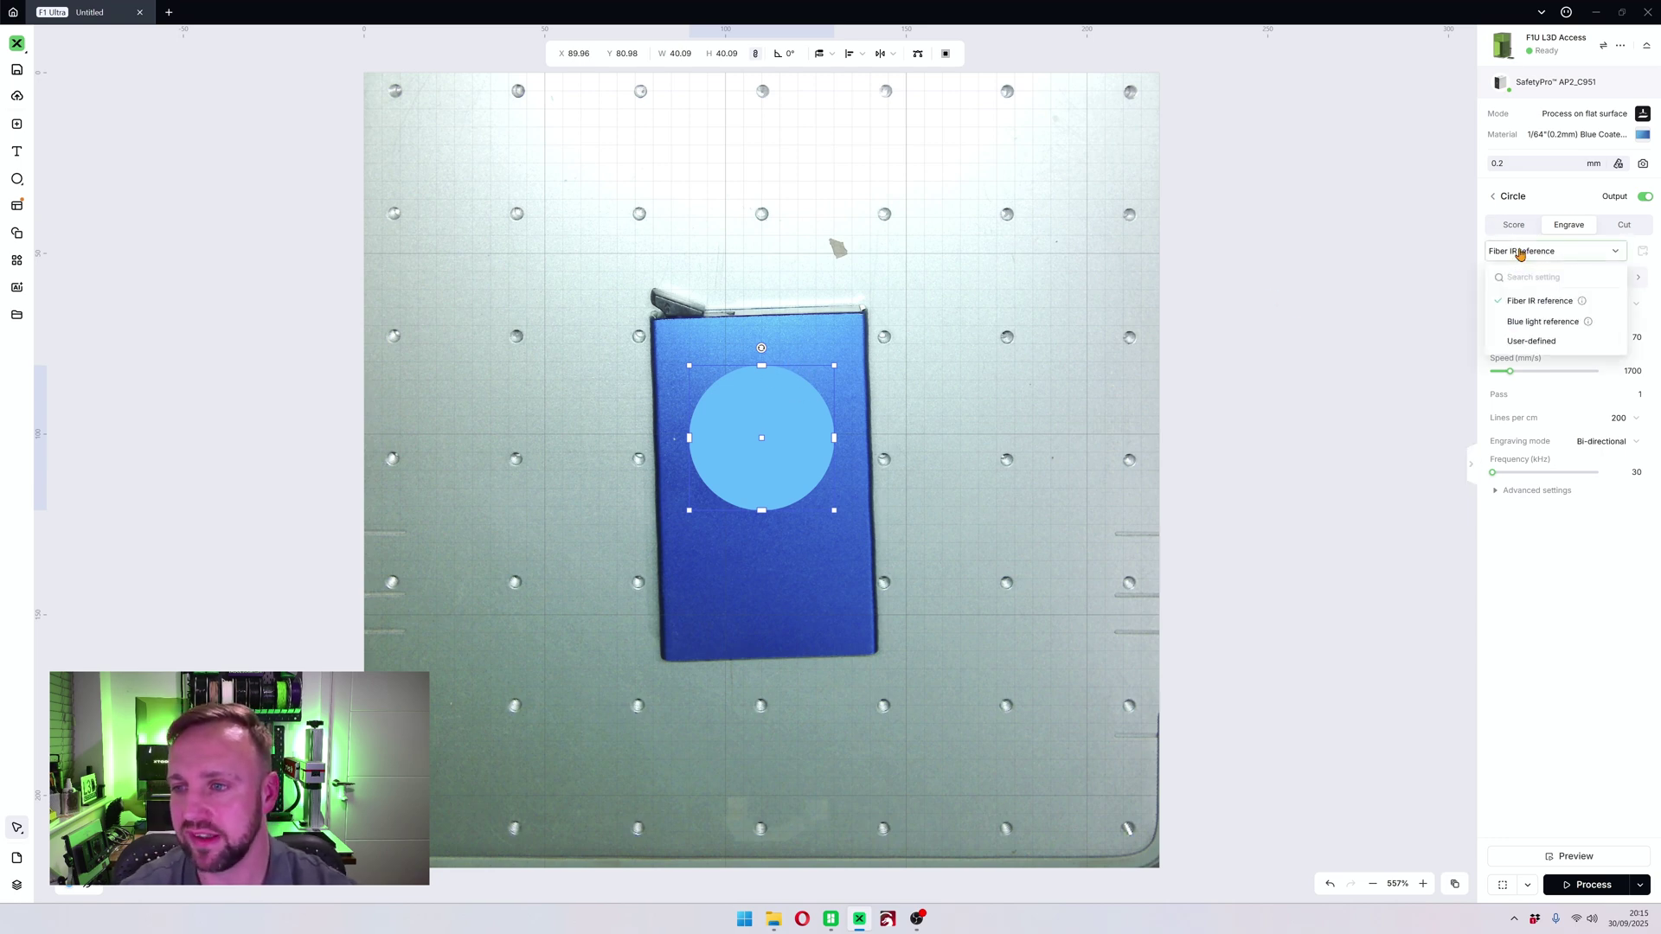
click(1520, 256)
click(1556, 258)
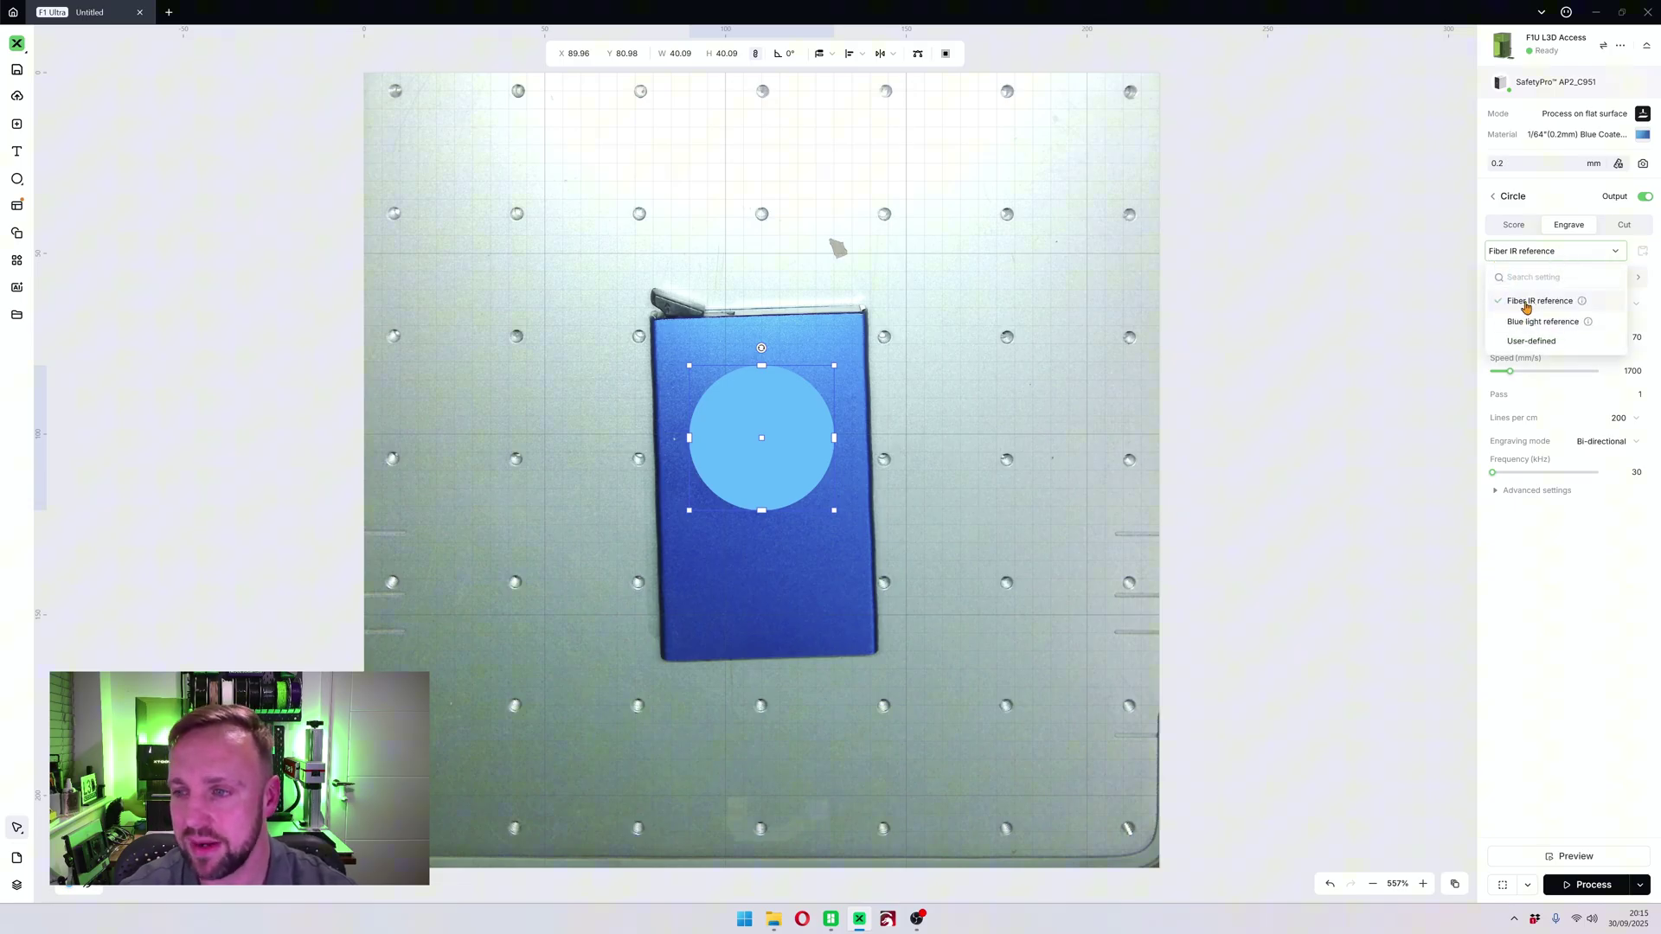
click(1527, 252)
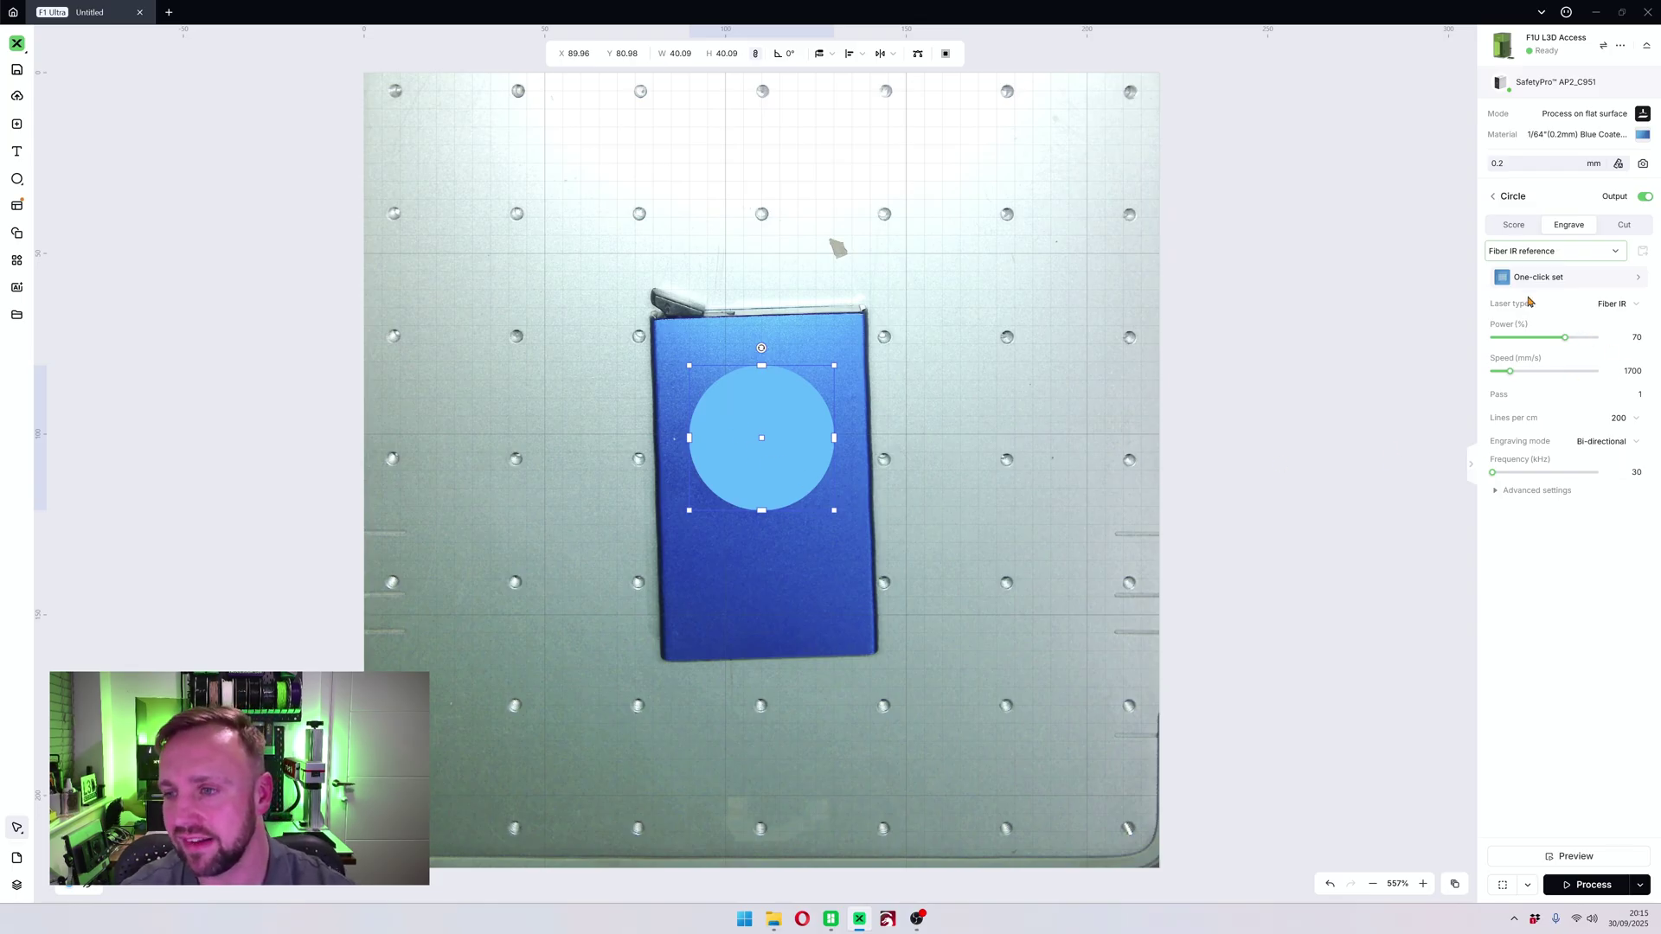
click(1502, 278)
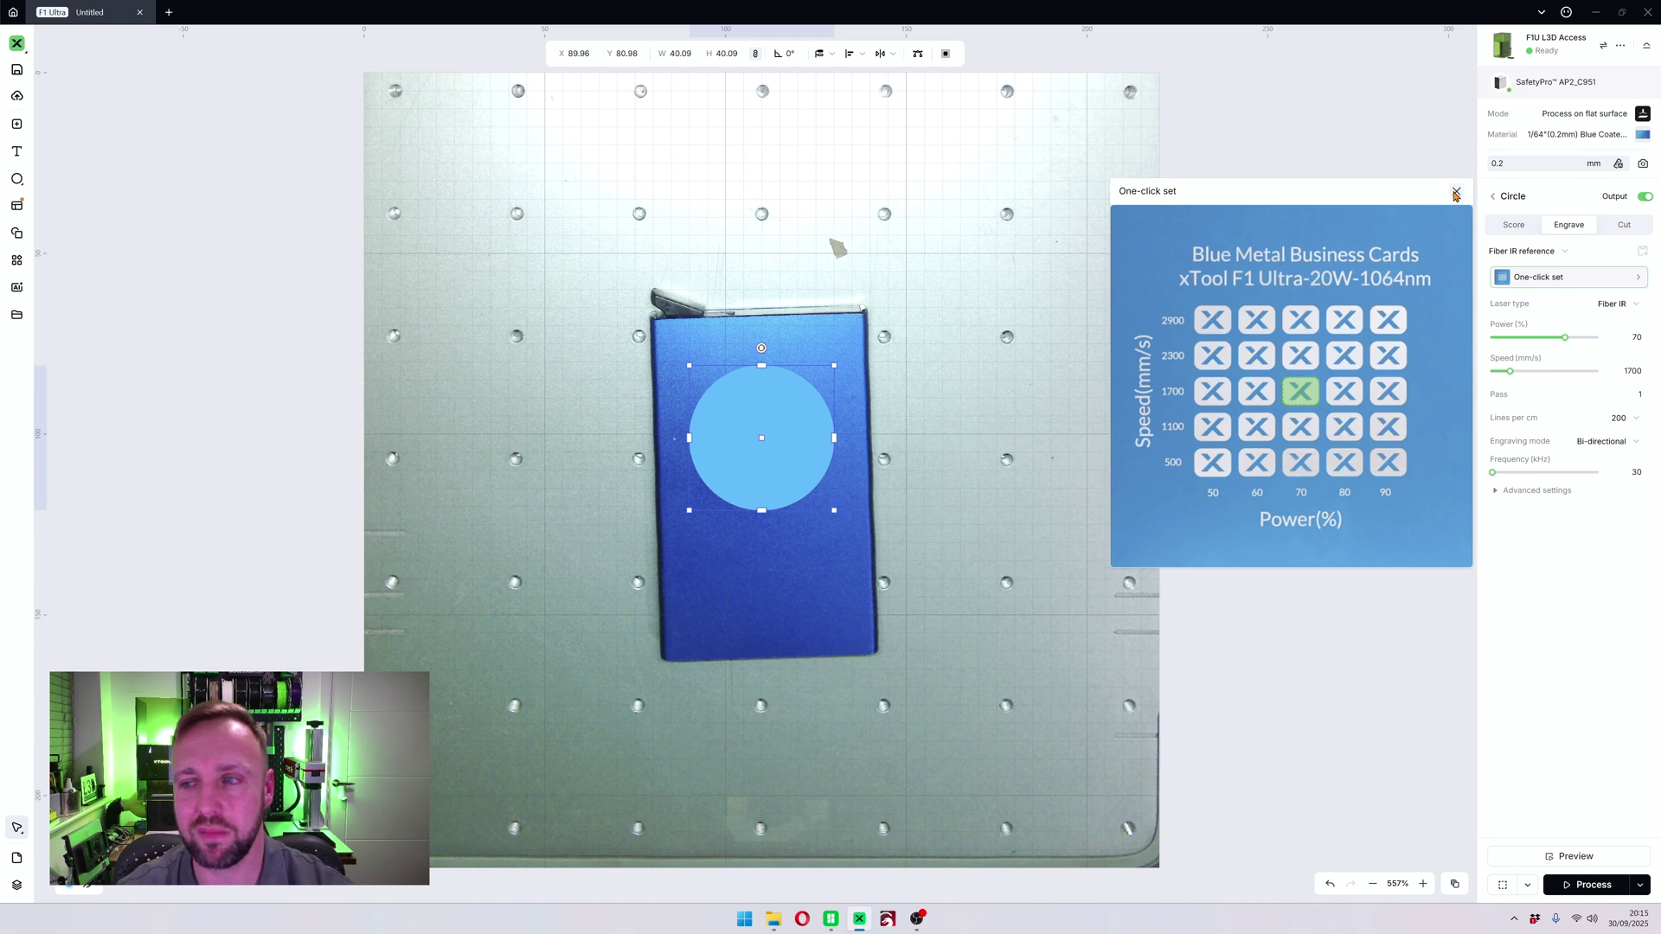
click(1454, 194)
click(1509, 251)
click(1517, 323)
click(1341, 296)
- Use One-click set to give the circle the 95% power, 300 mm/s test result
click(765, 383)
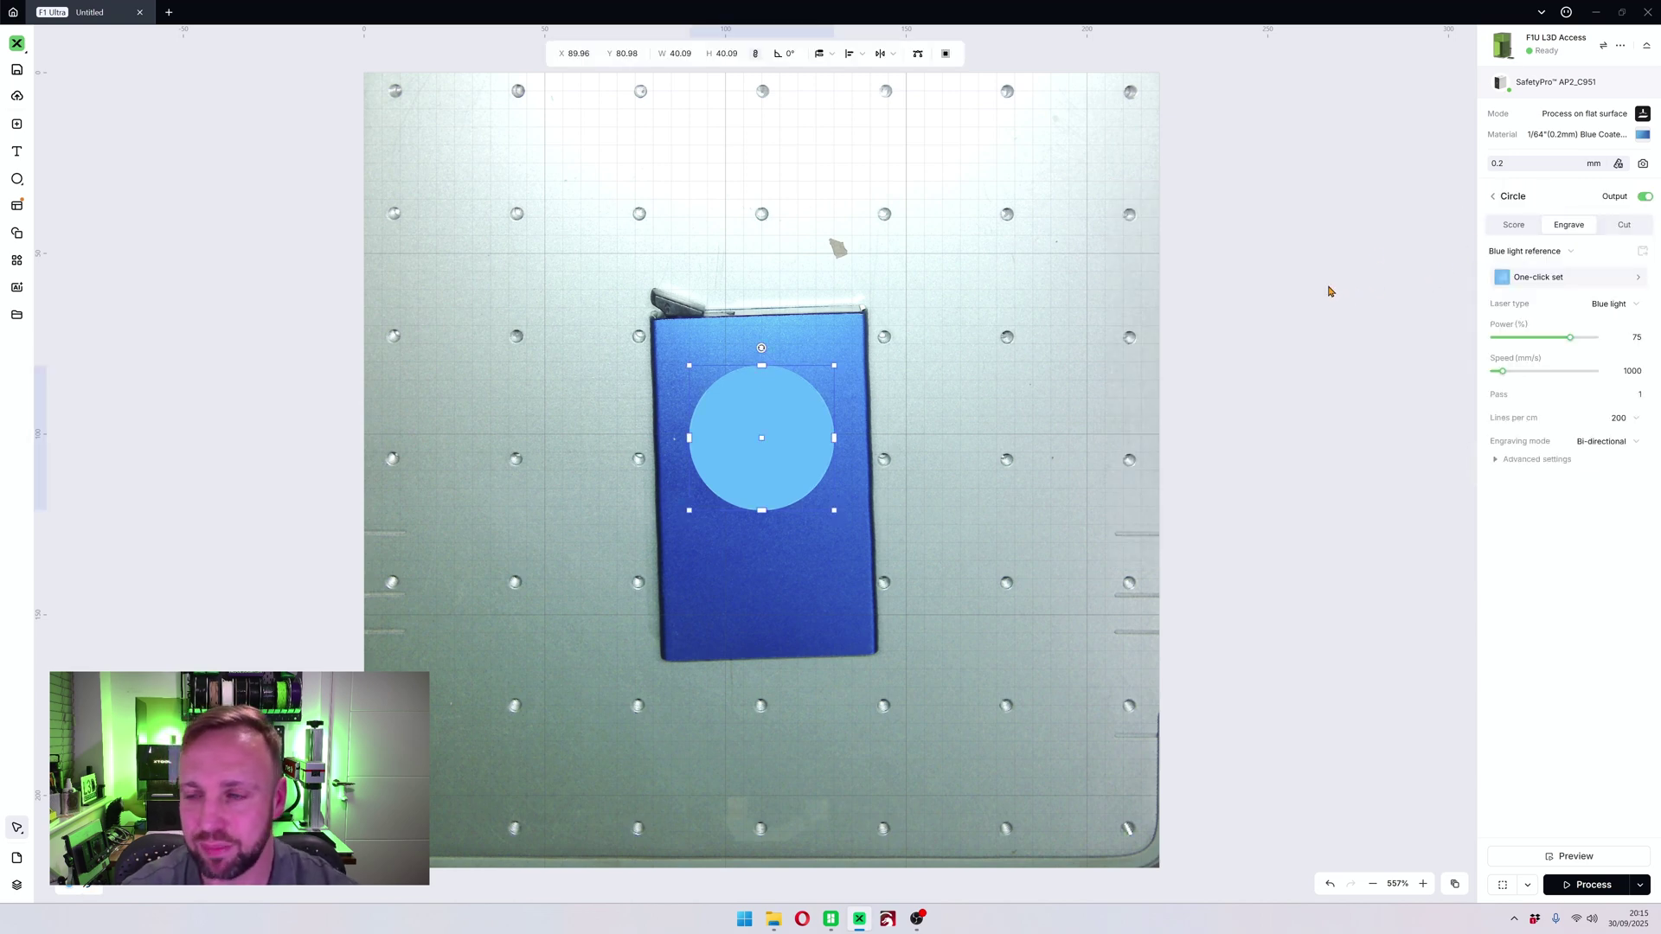
click(1545, 280)
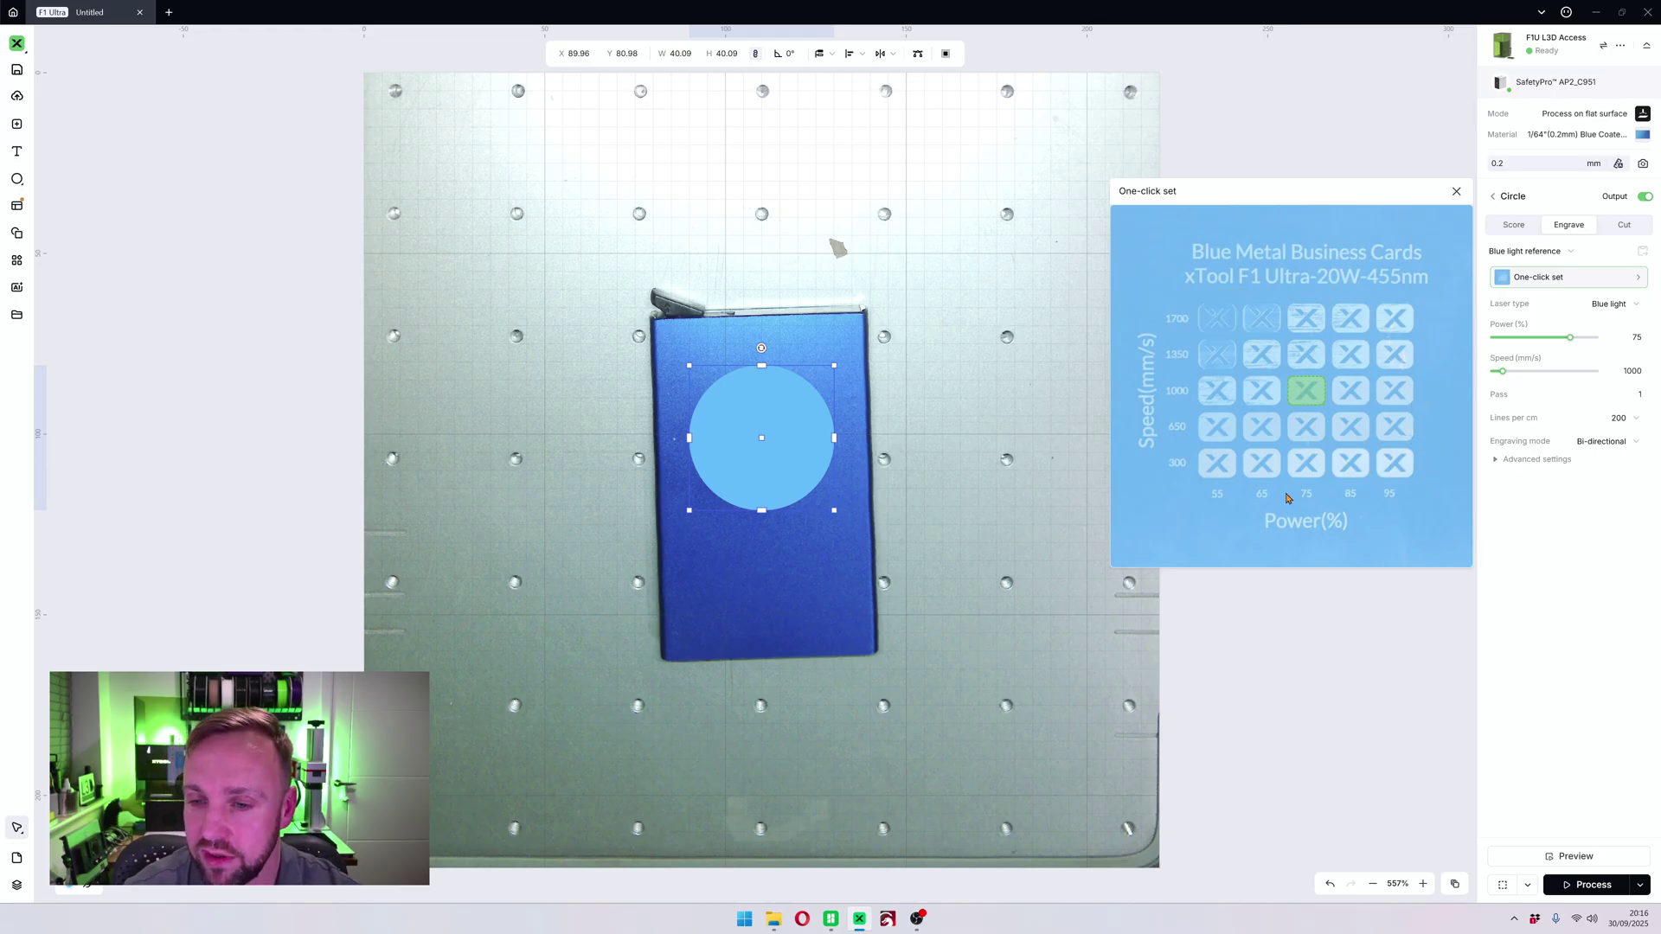
mouse_move(1400, 472)
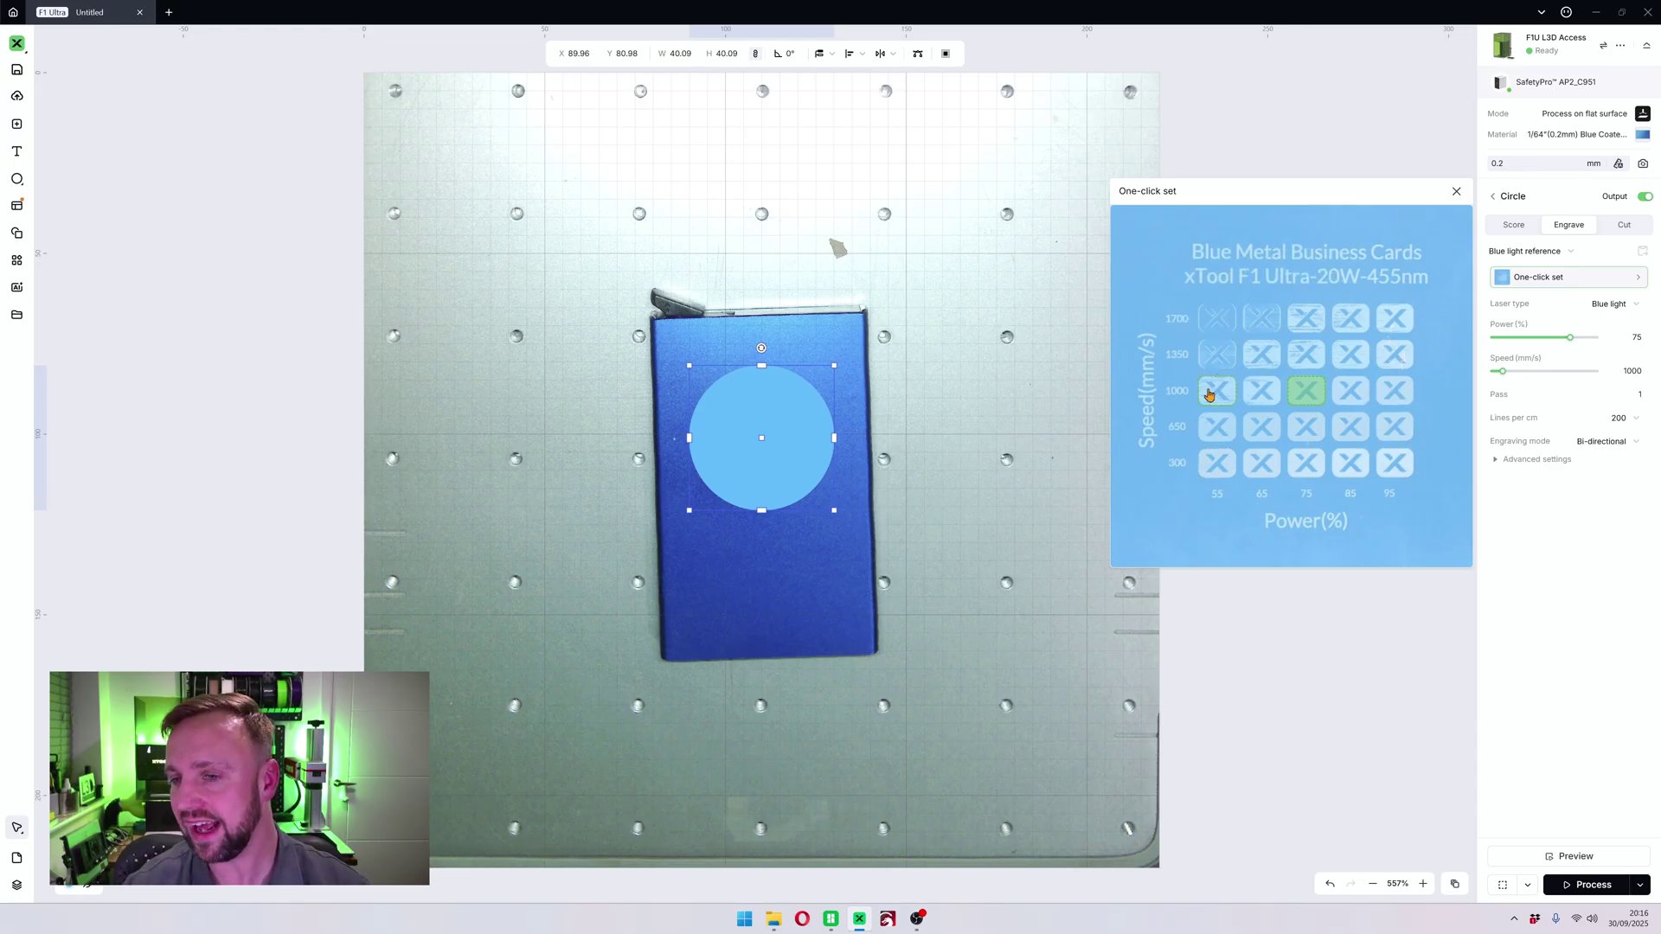
mouse_move(1308, 336)
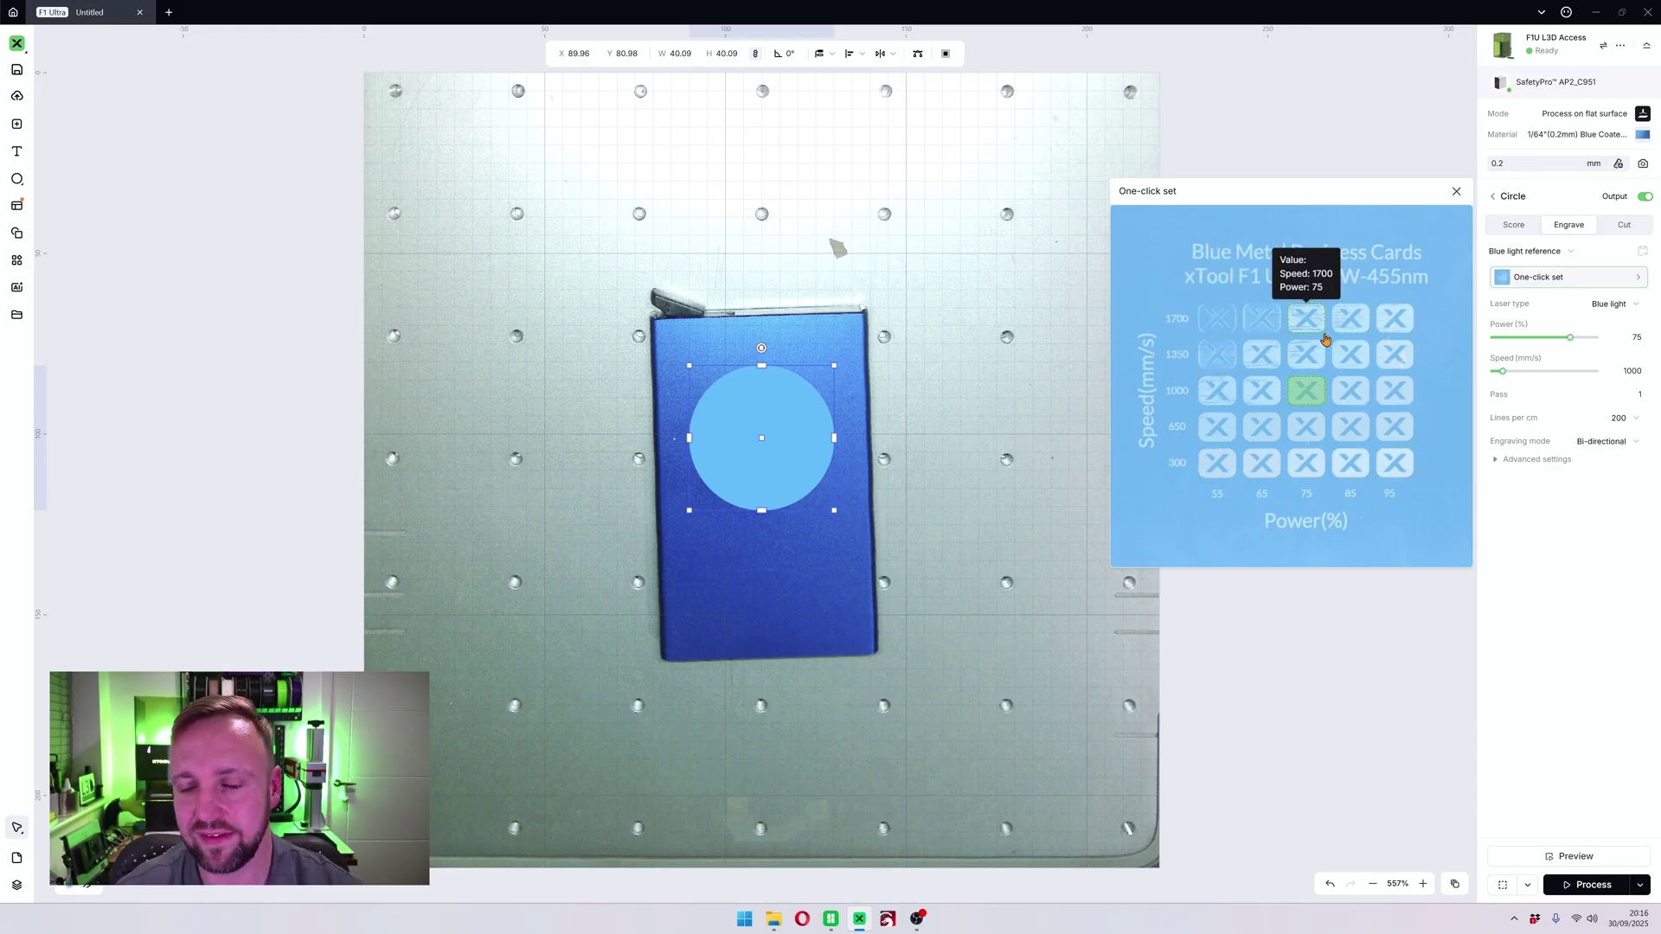
click(1394, 463)
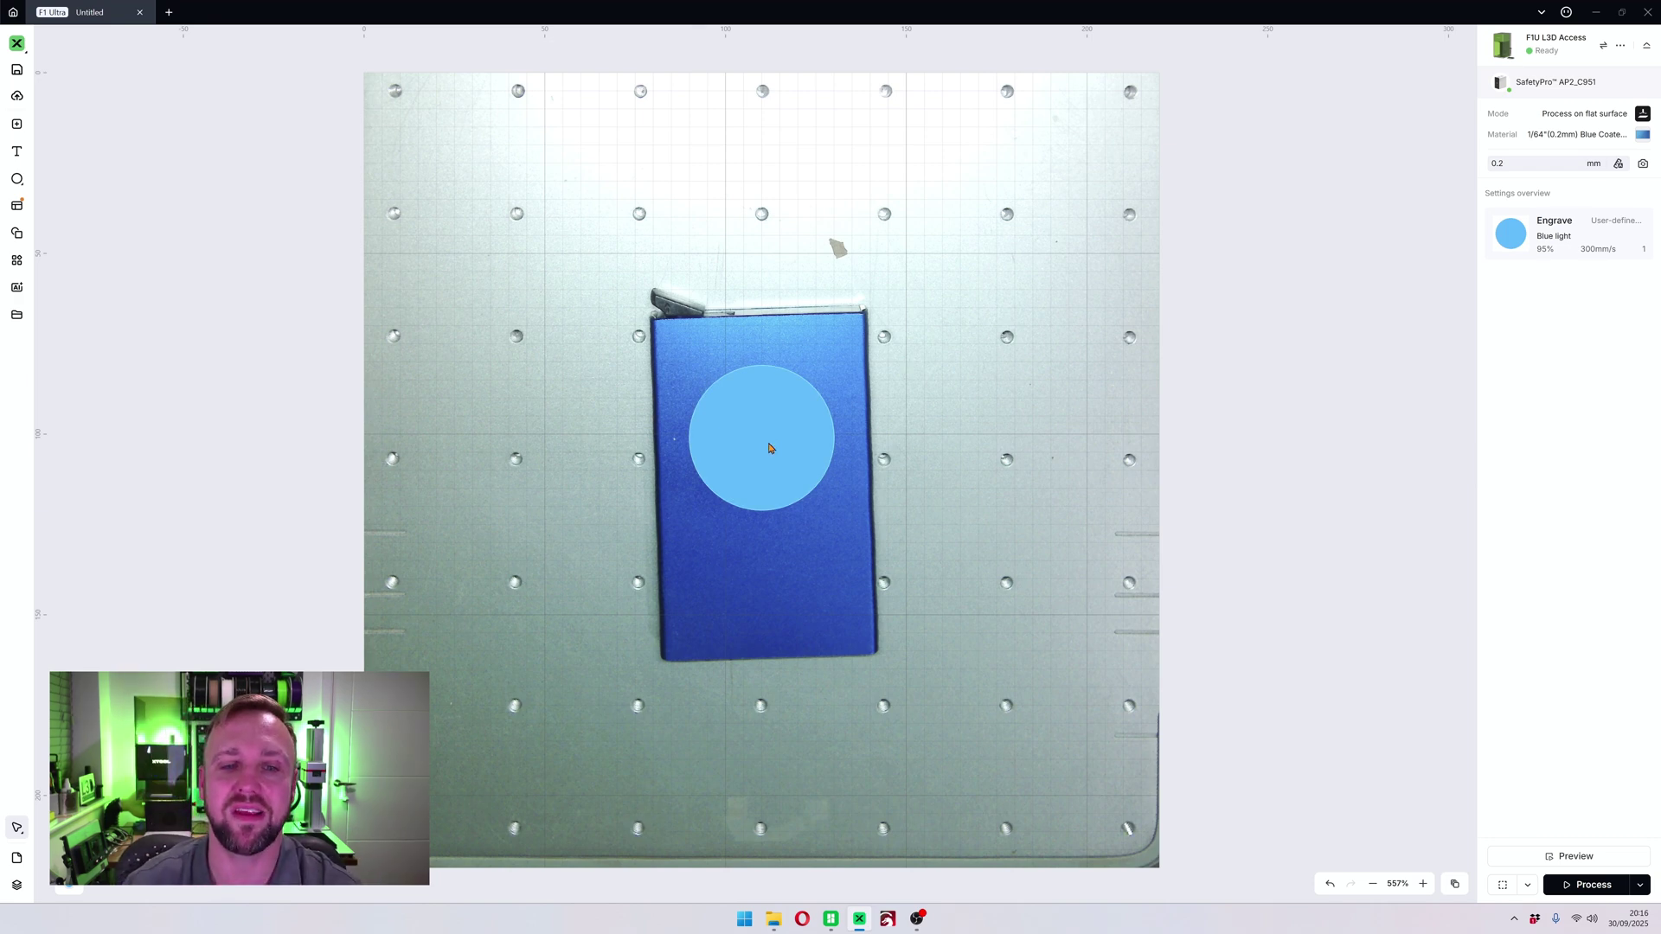
- Change the circle's engrave settings to 92% power, 193 mm/s and 260 lines per cm
click(770, 447)
click(1539, 279)
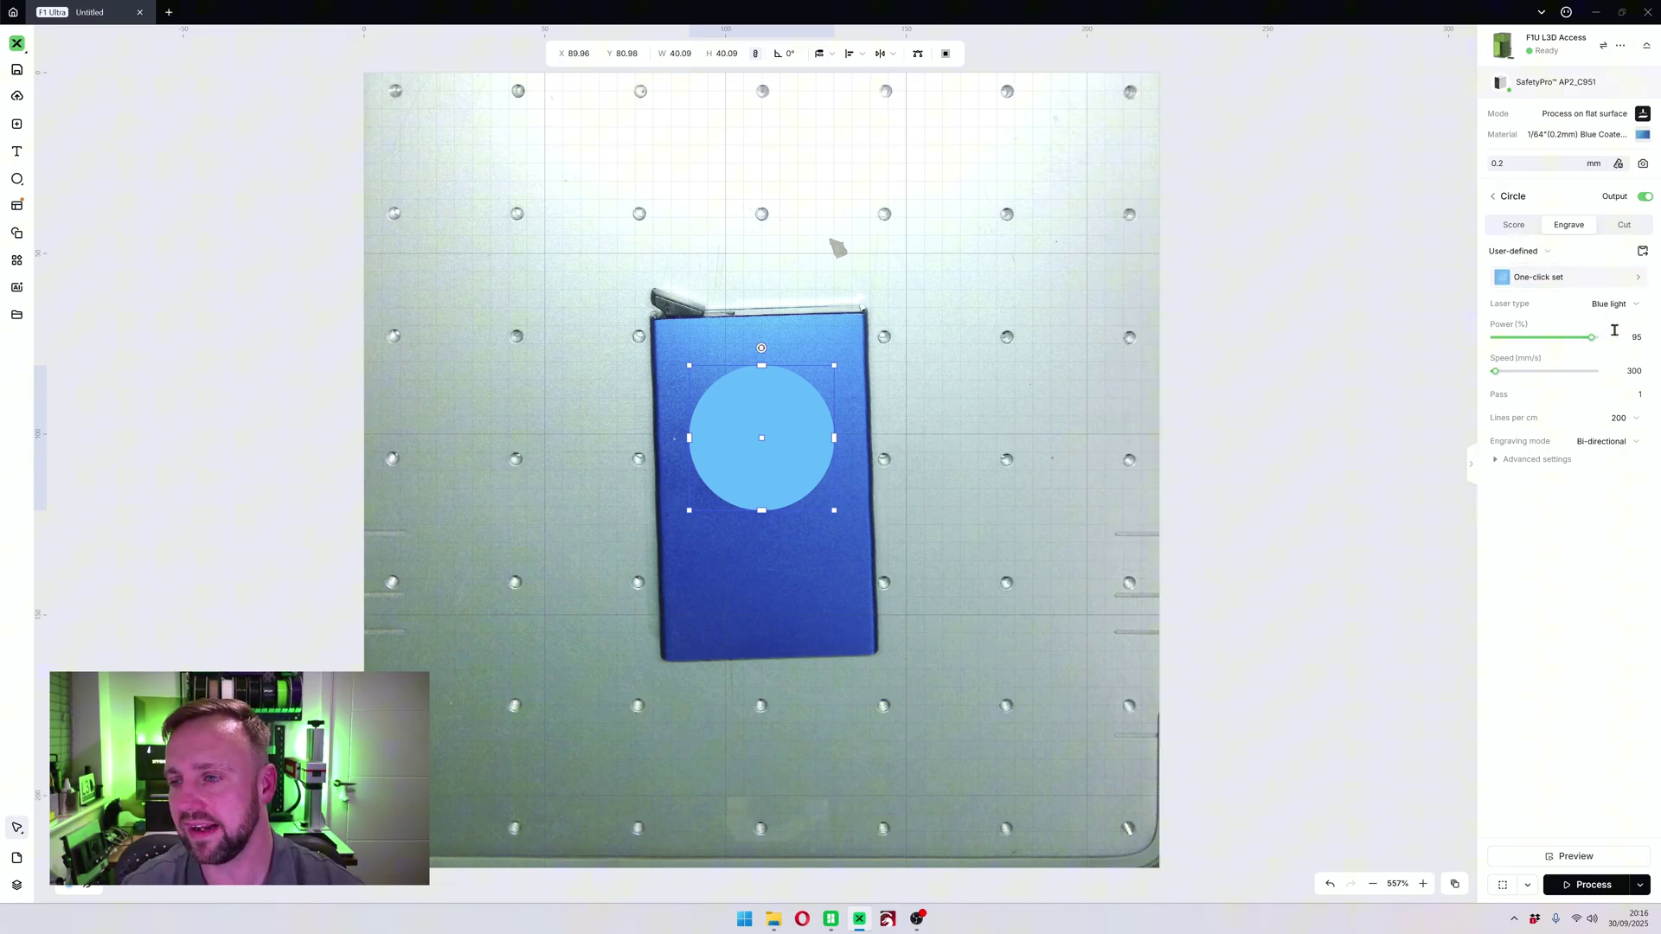
click(1616, 336)
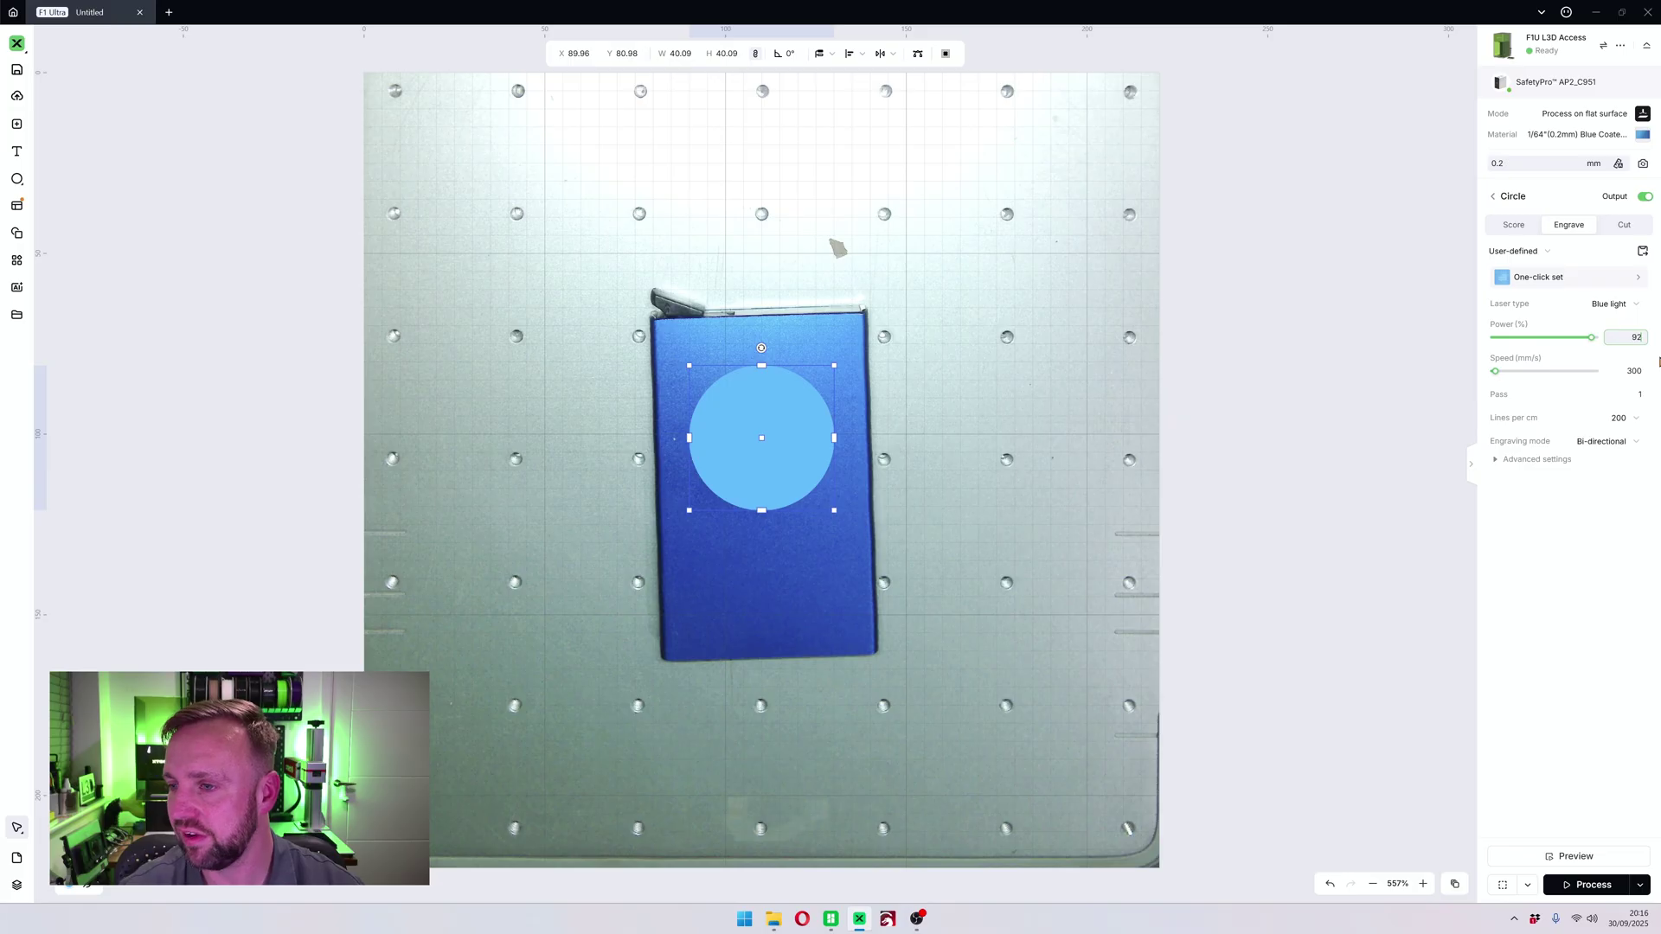
click(1618, 369)
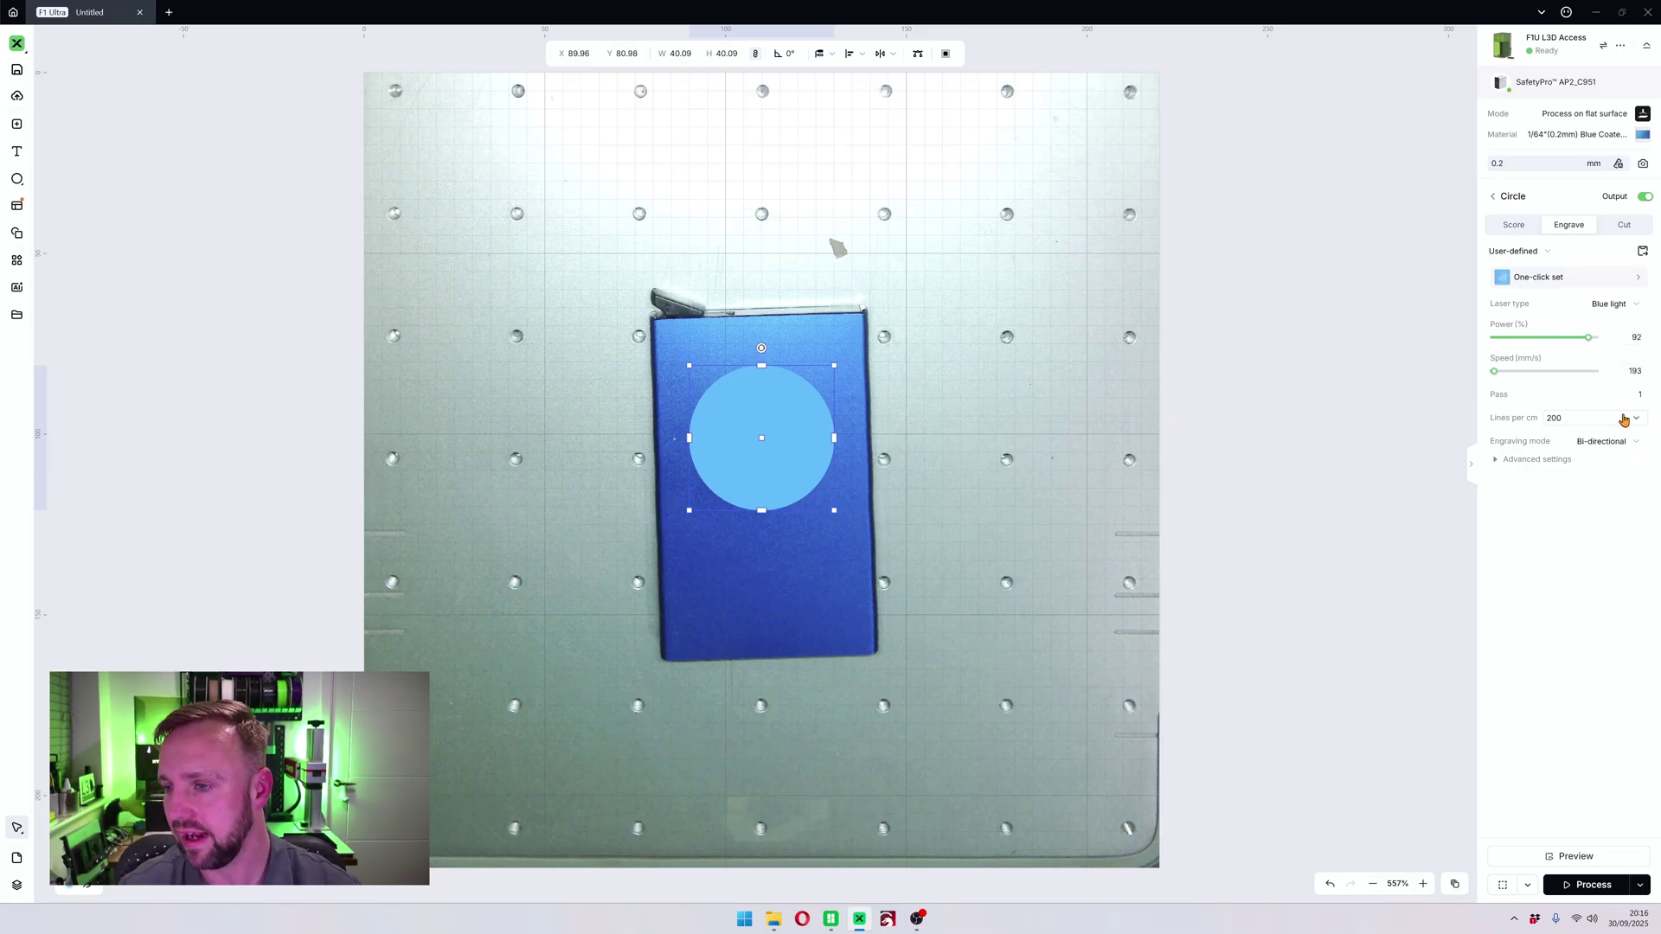
click(1619, 418)
scroll(1572, 545, down, 2)
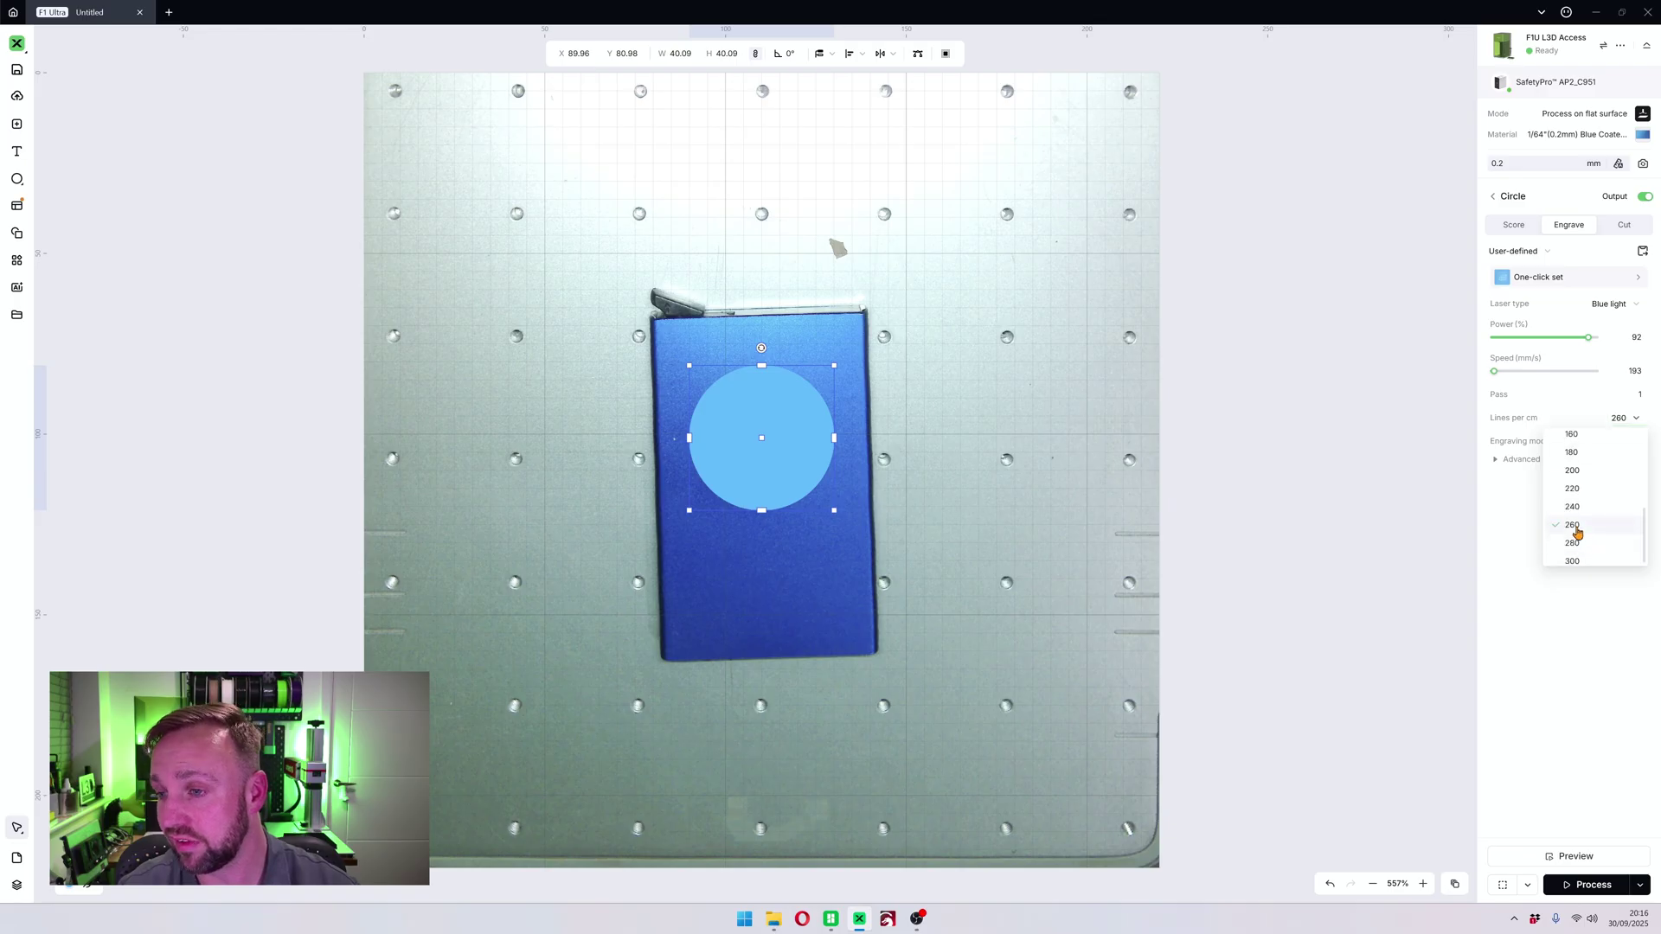
click(1572, 540)
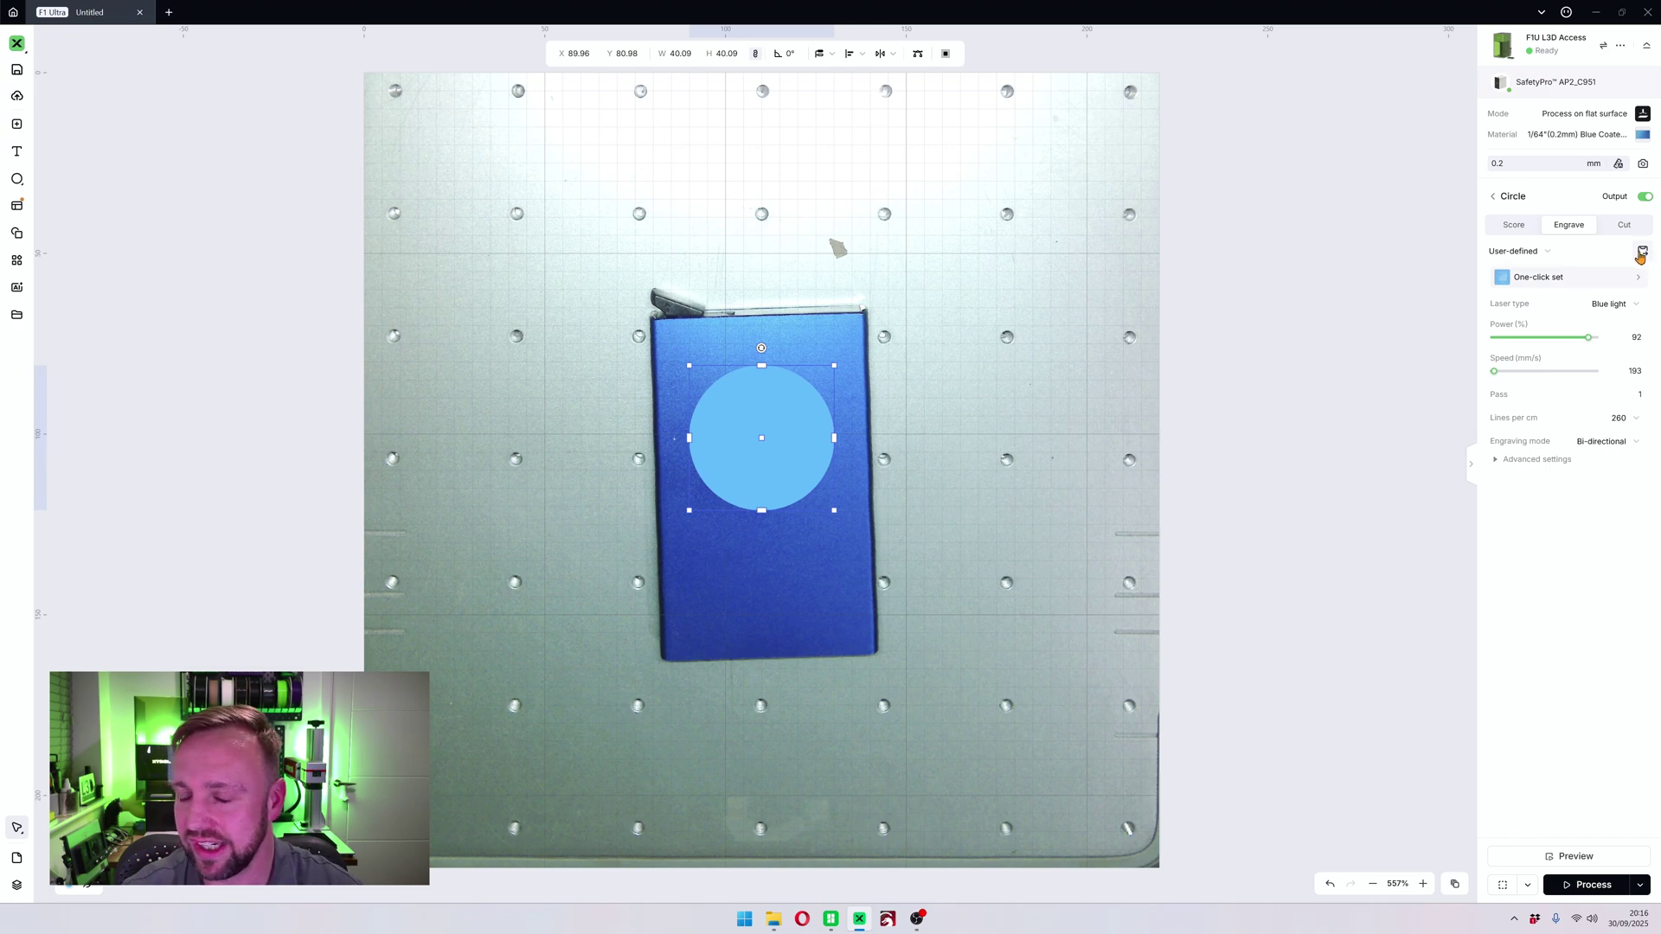
- Save the current engrave settings as a custom material setting named 'Tutorial Blue Metal'
click(1642, 252)
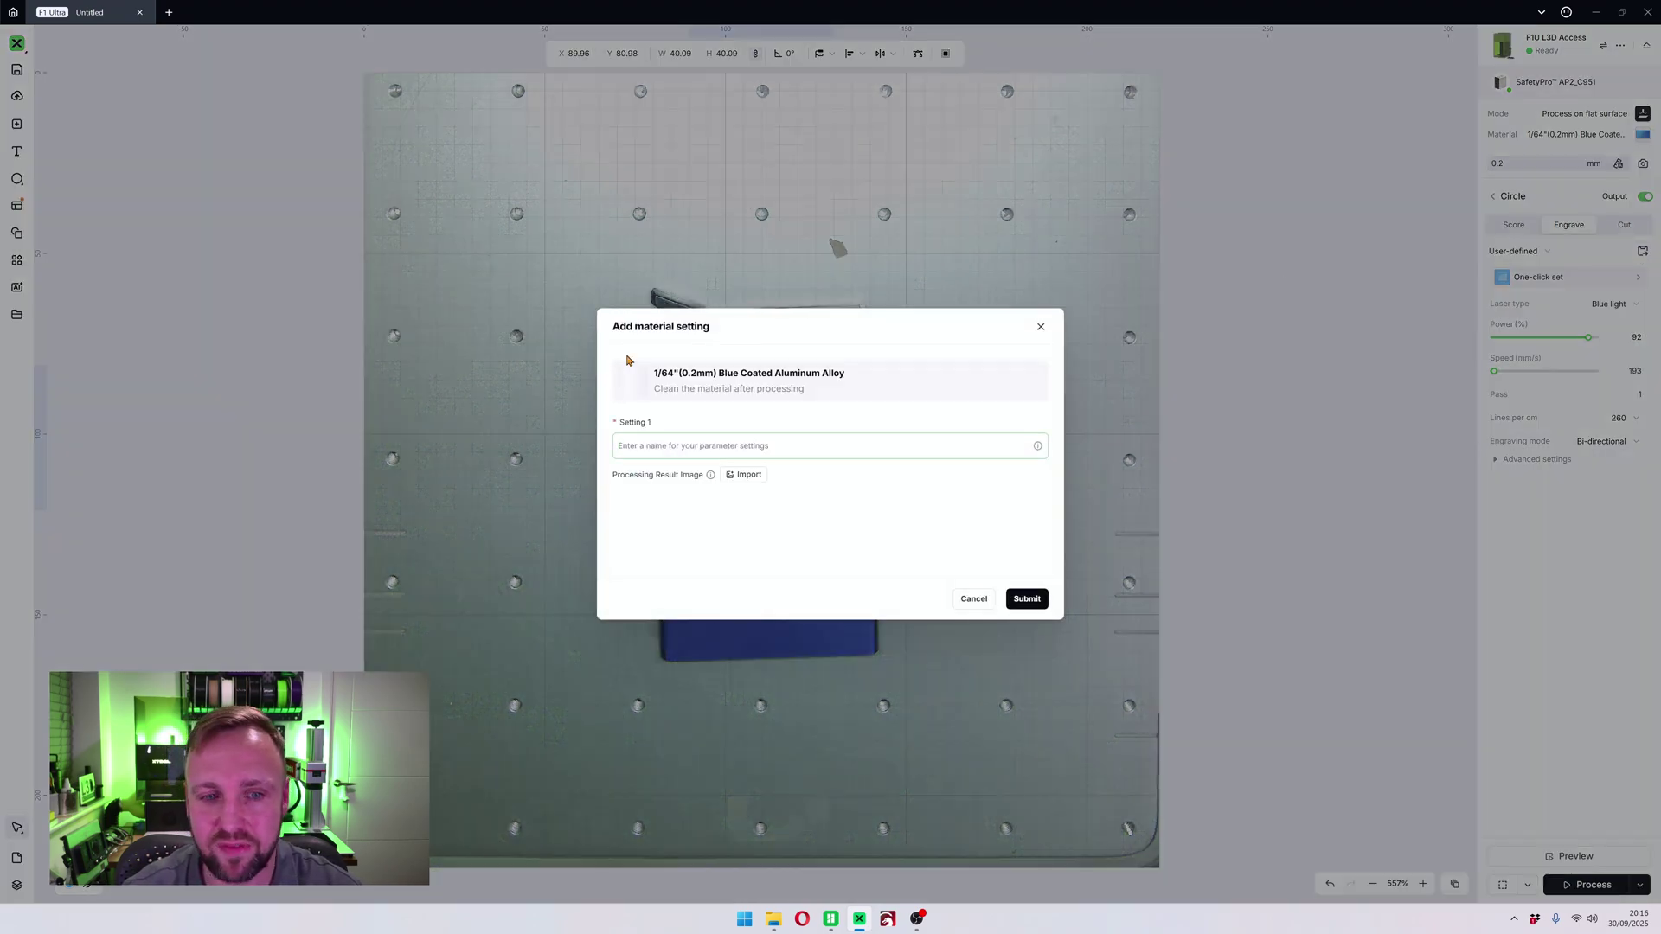
click(818, 337)
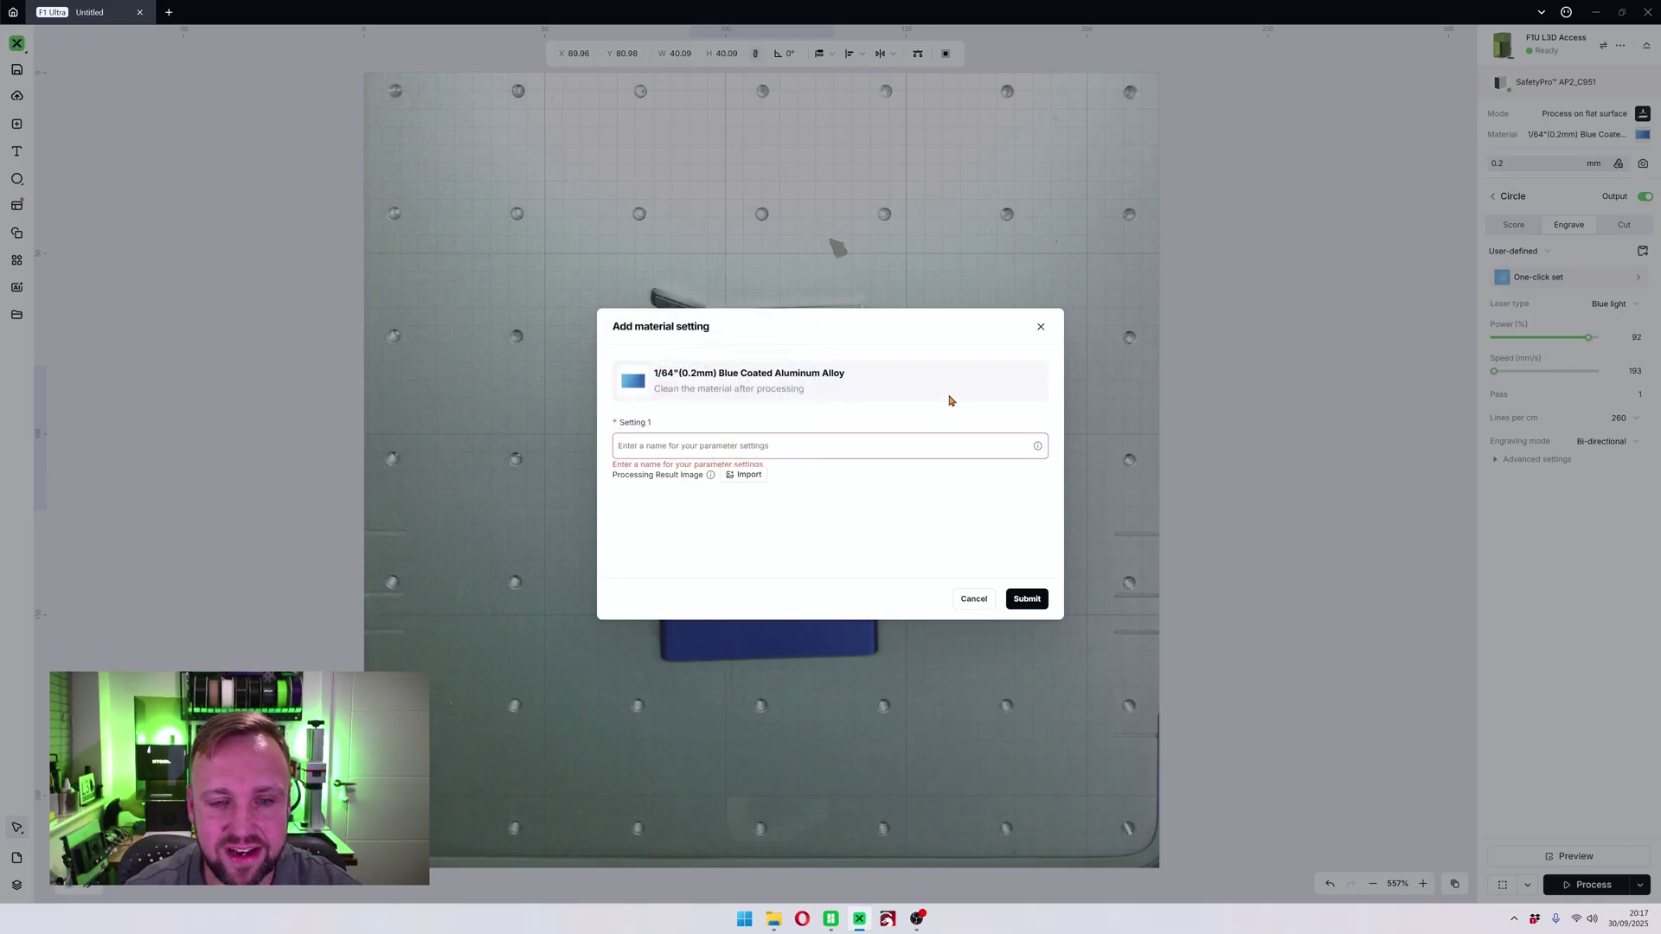
click(660, 448)
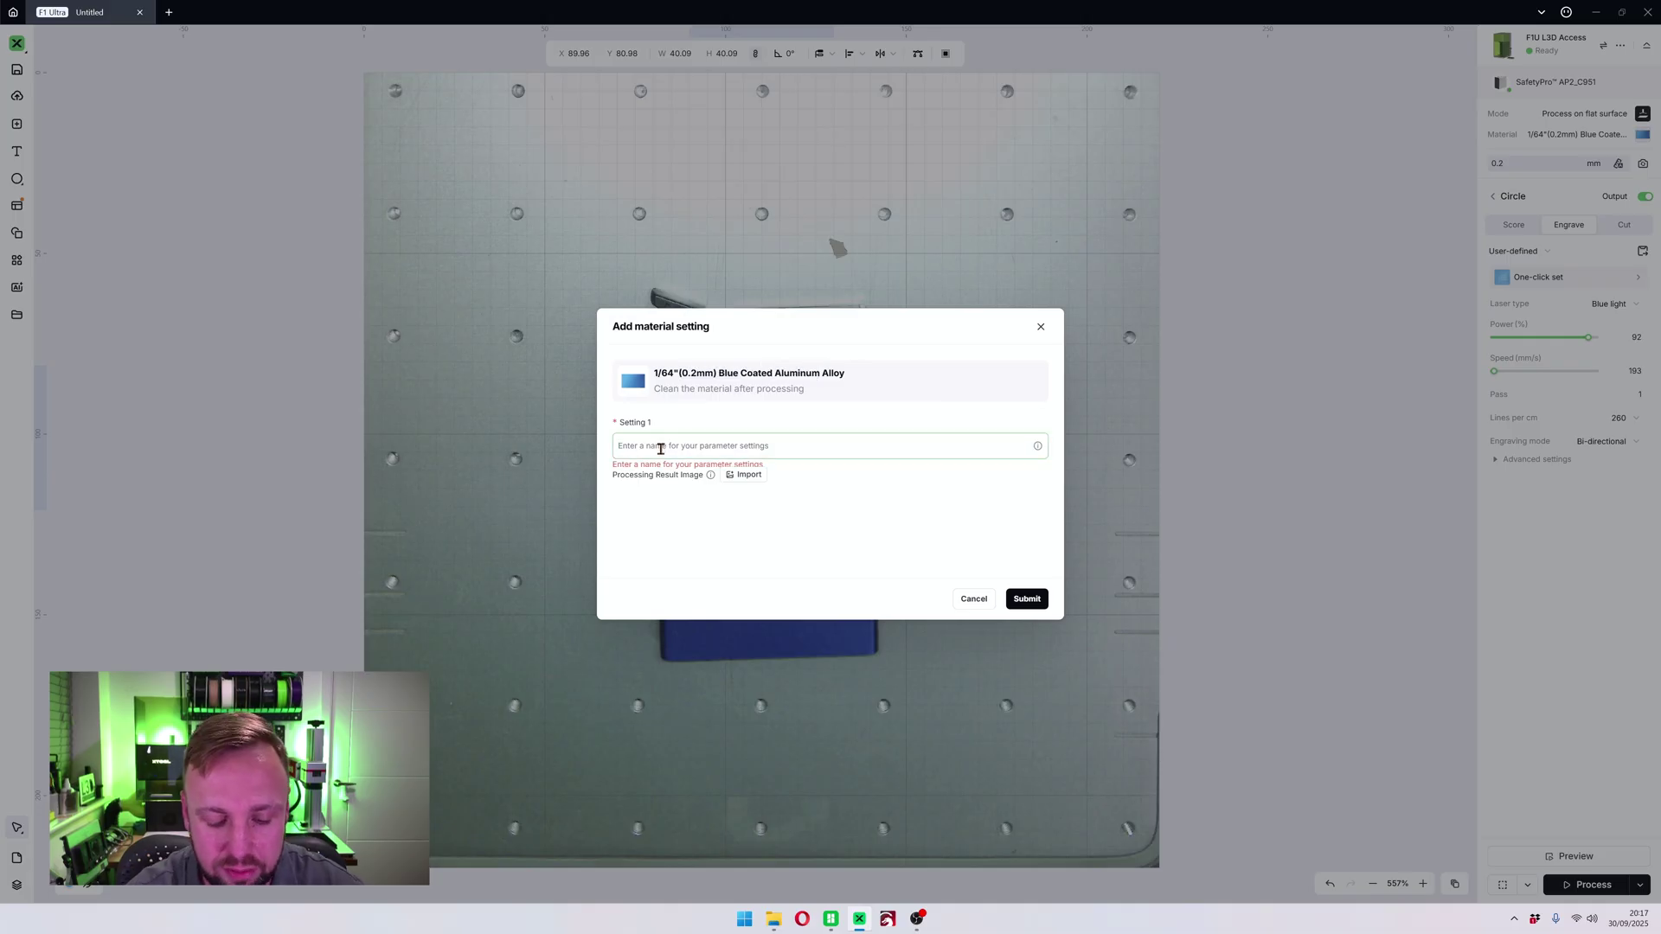
text(Tutorial Blue Metal)
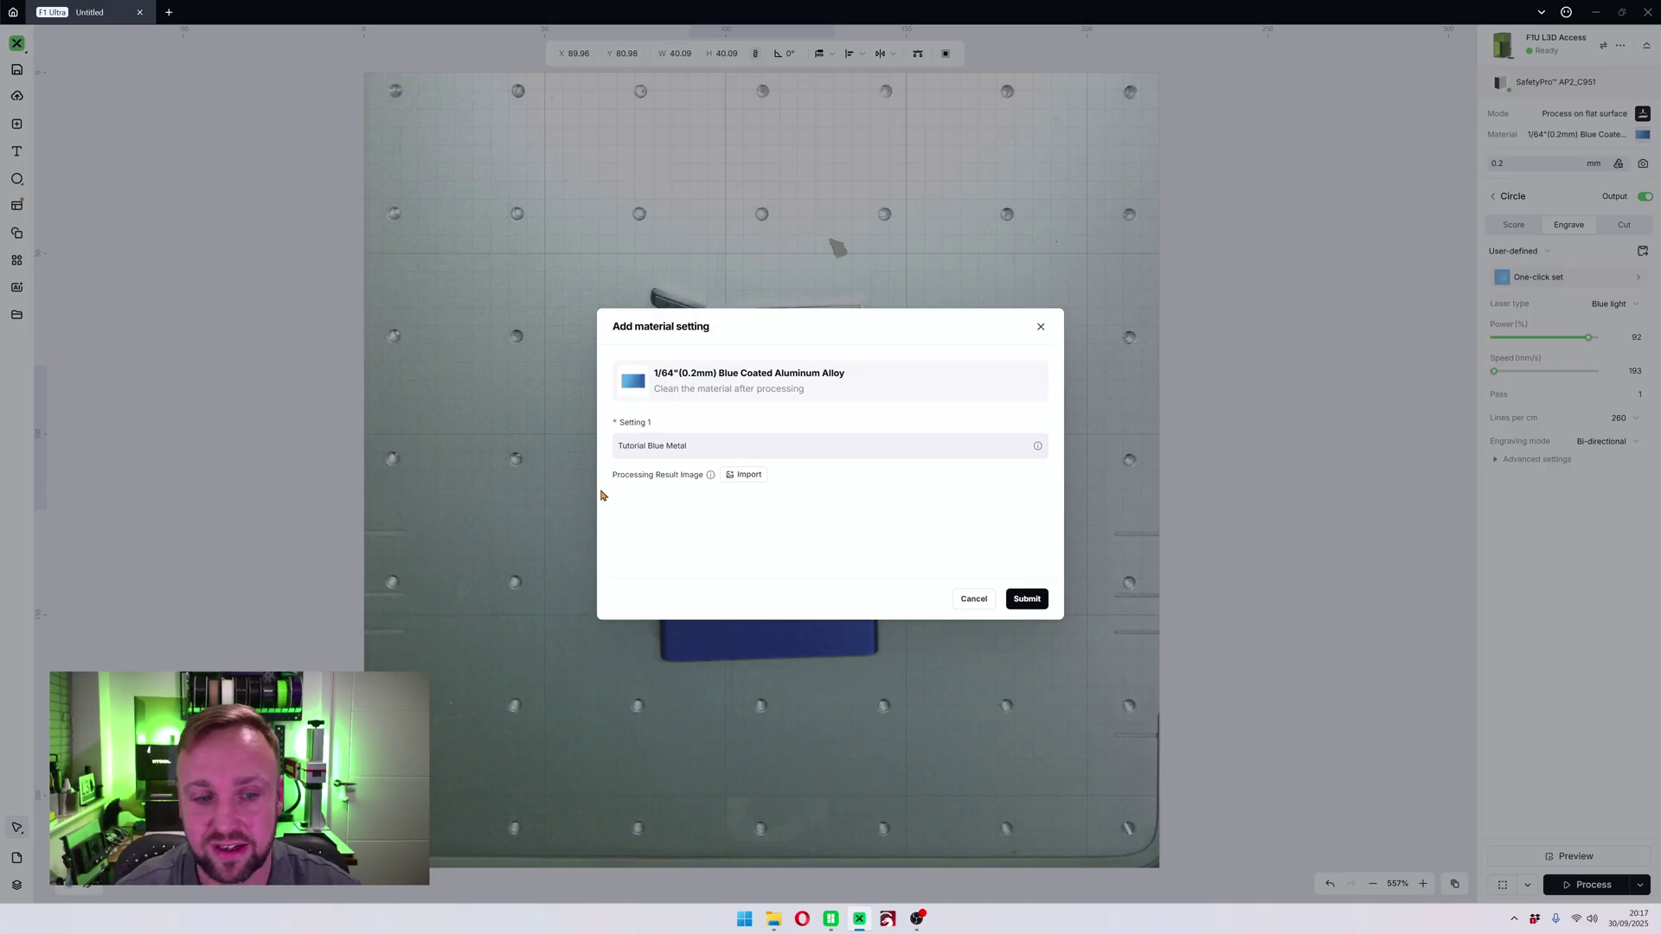
mouse_move(711, 478)
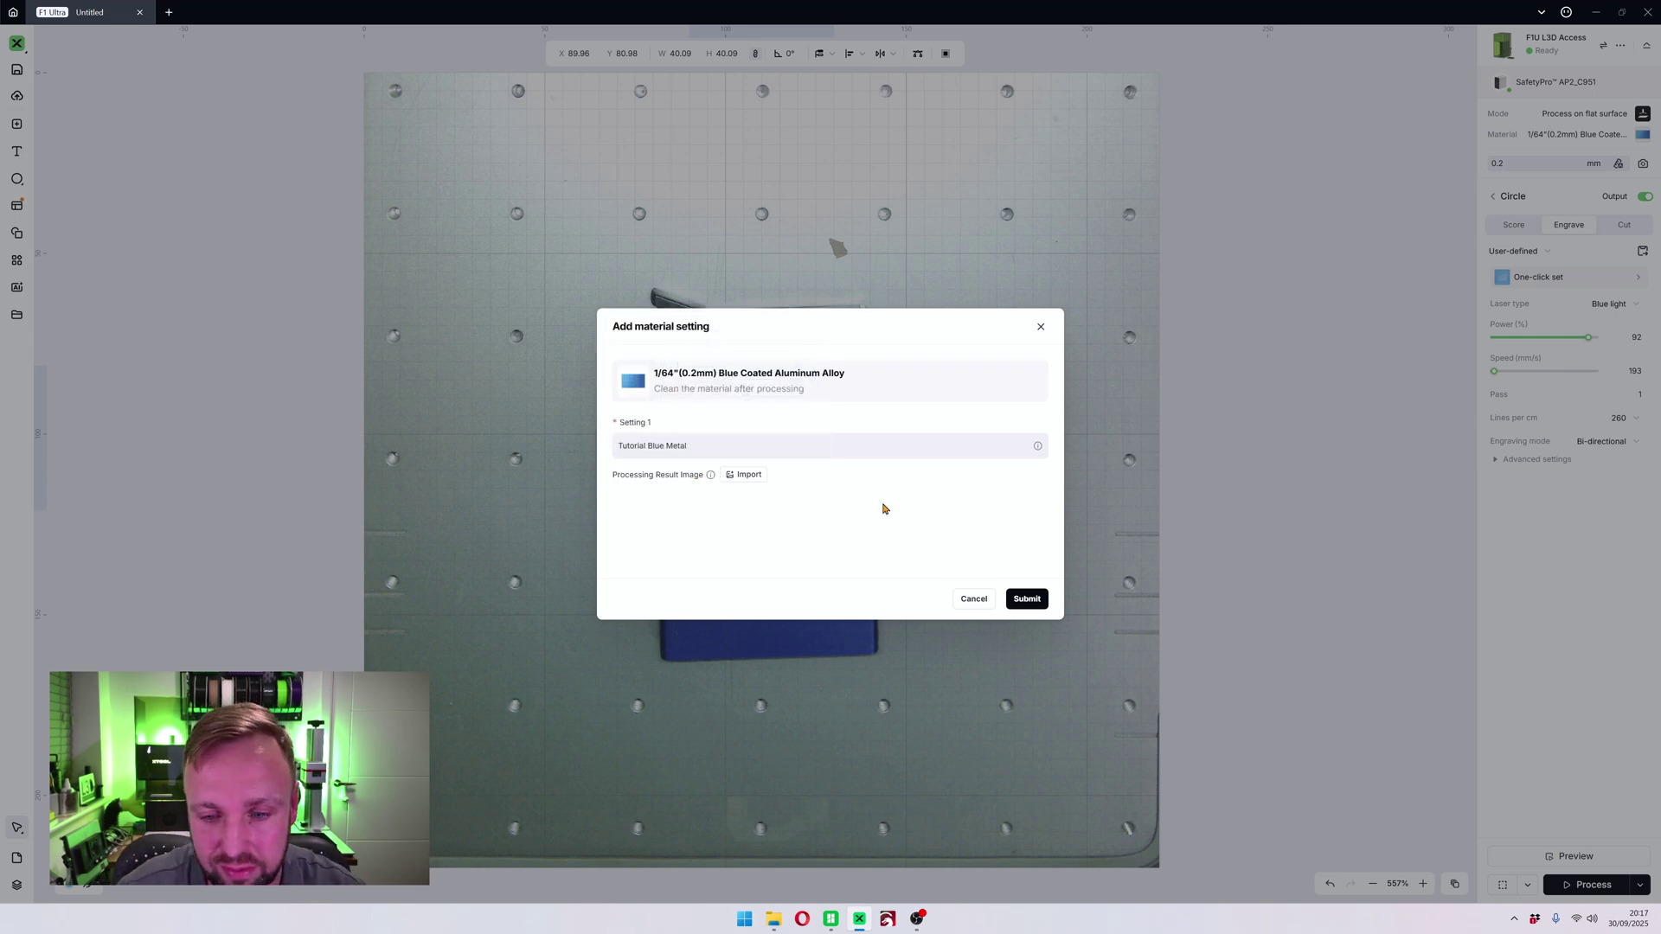
click(1027, 599)
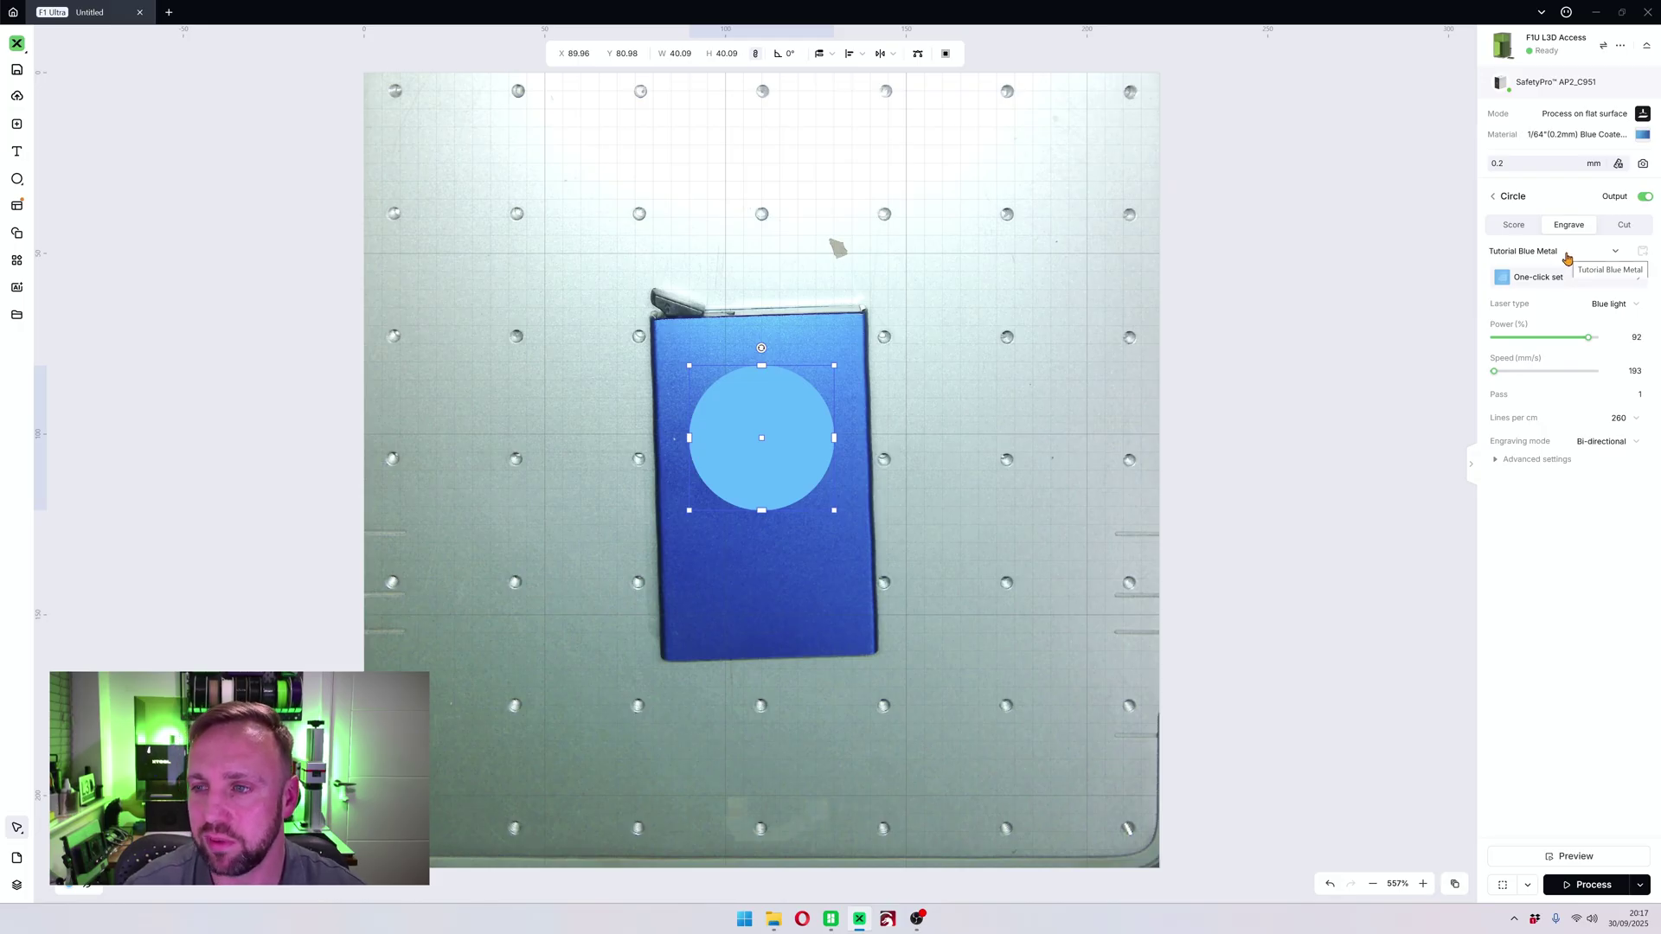
click(1567, 257)
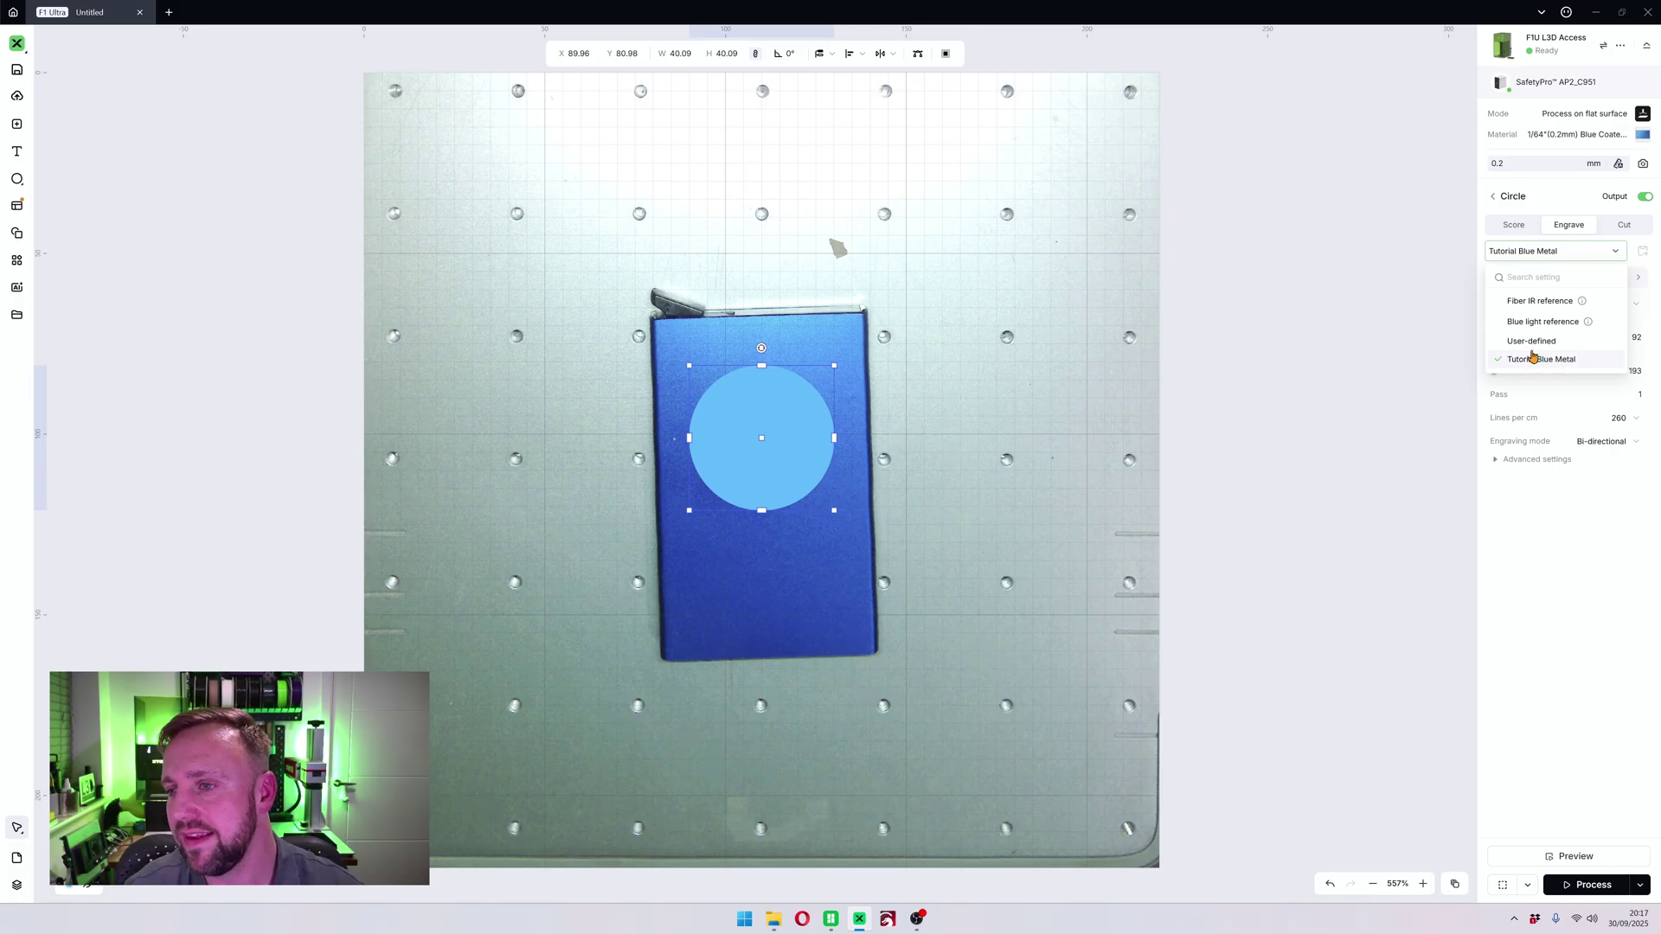
click(1533, 301)
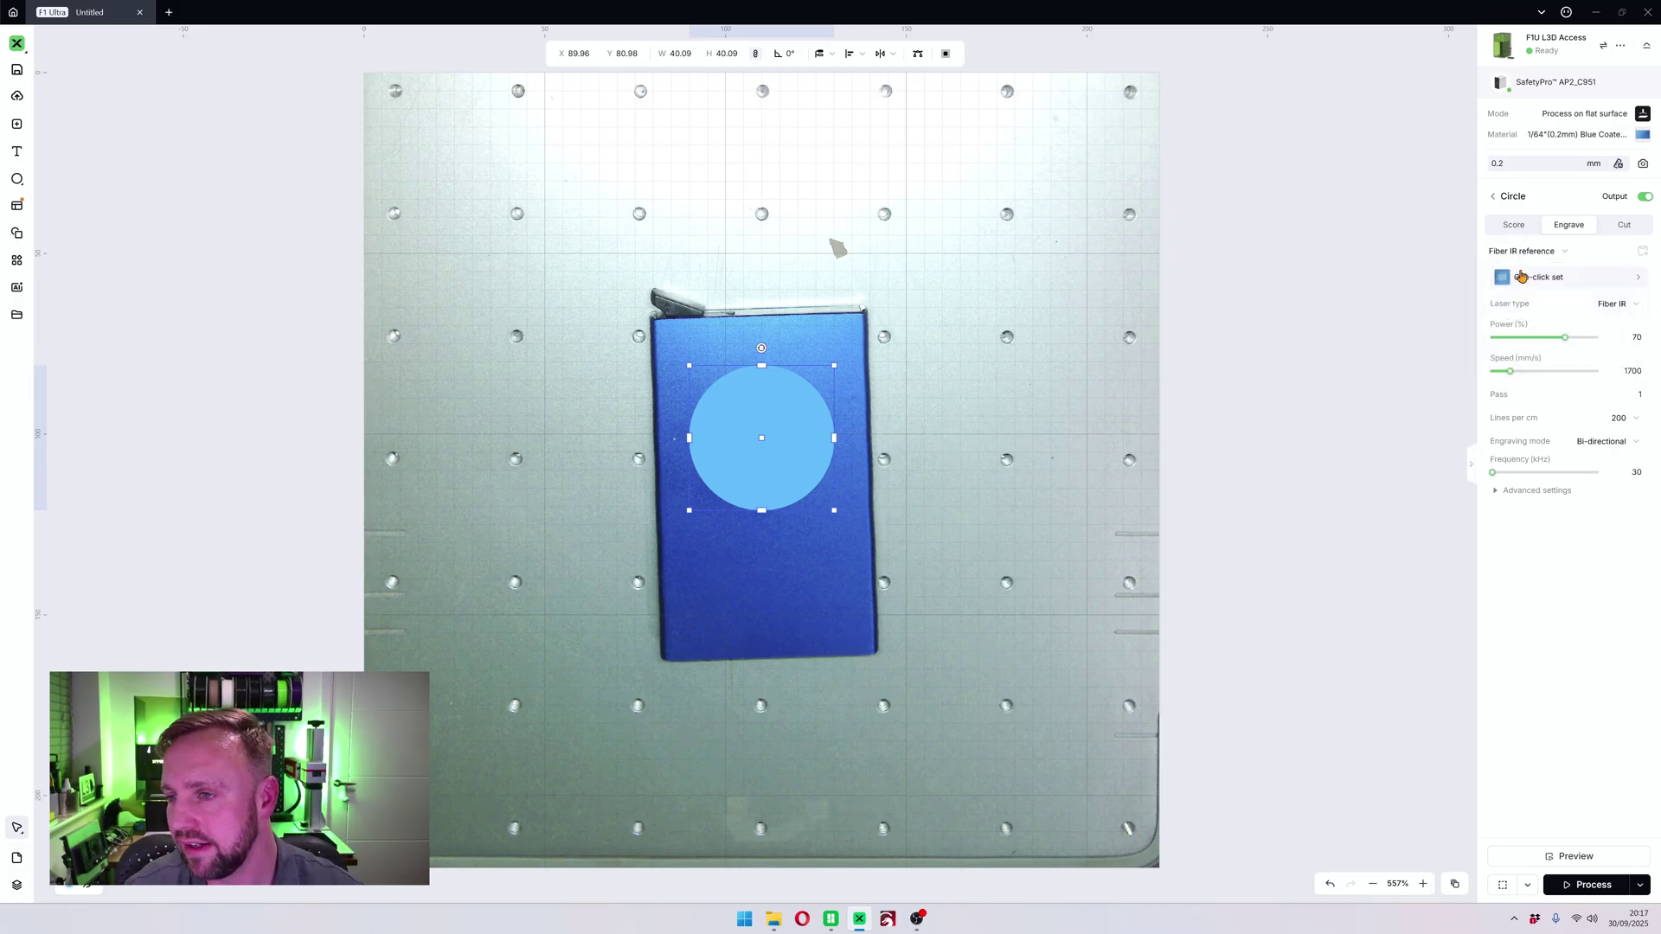
click(1535, 253)
click(1526, 371)
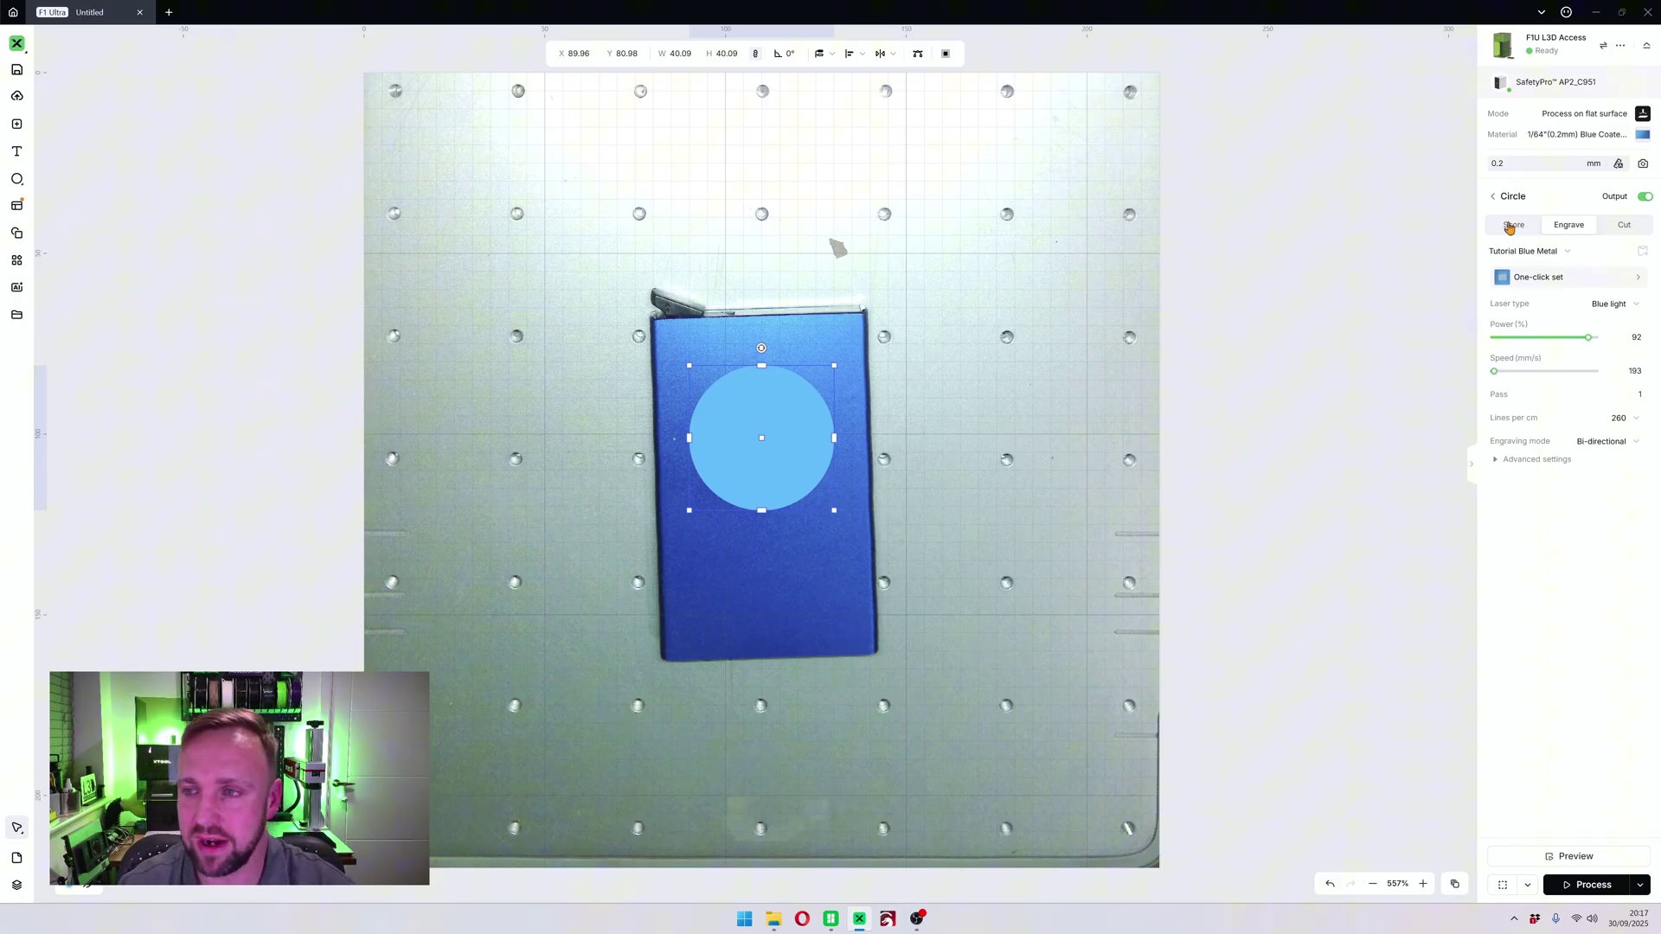
- Set the circle's score to 87% power and 1758 mm/s and save it as 'Scoring Test'
click(1512, 225)
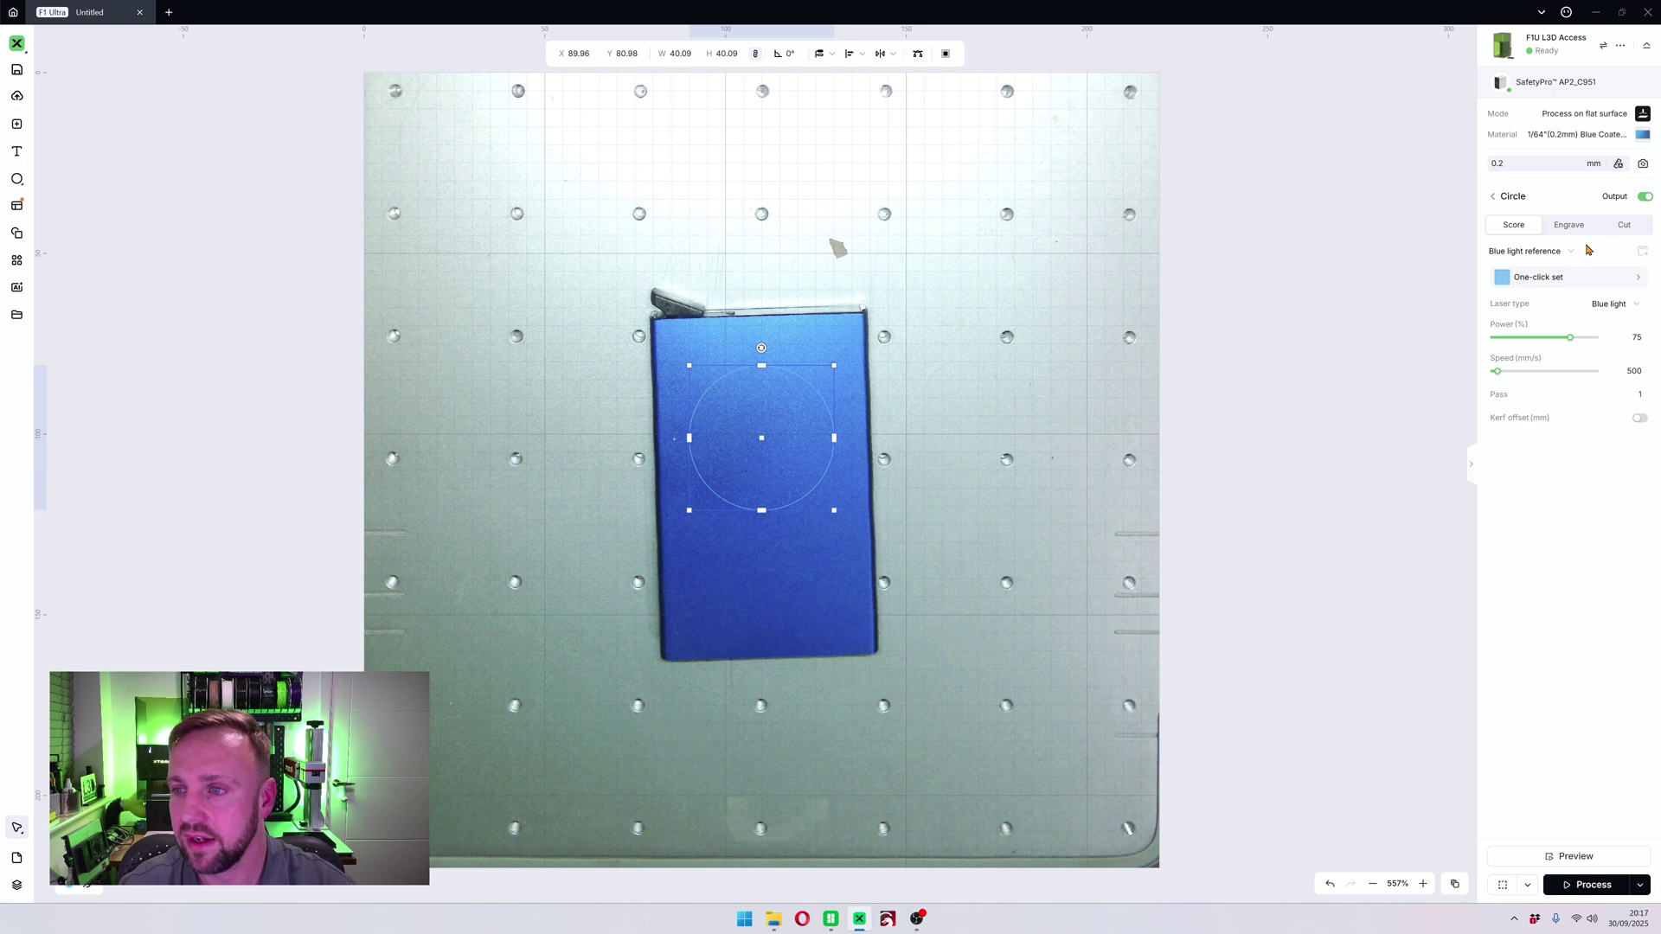
click(1571, 252)
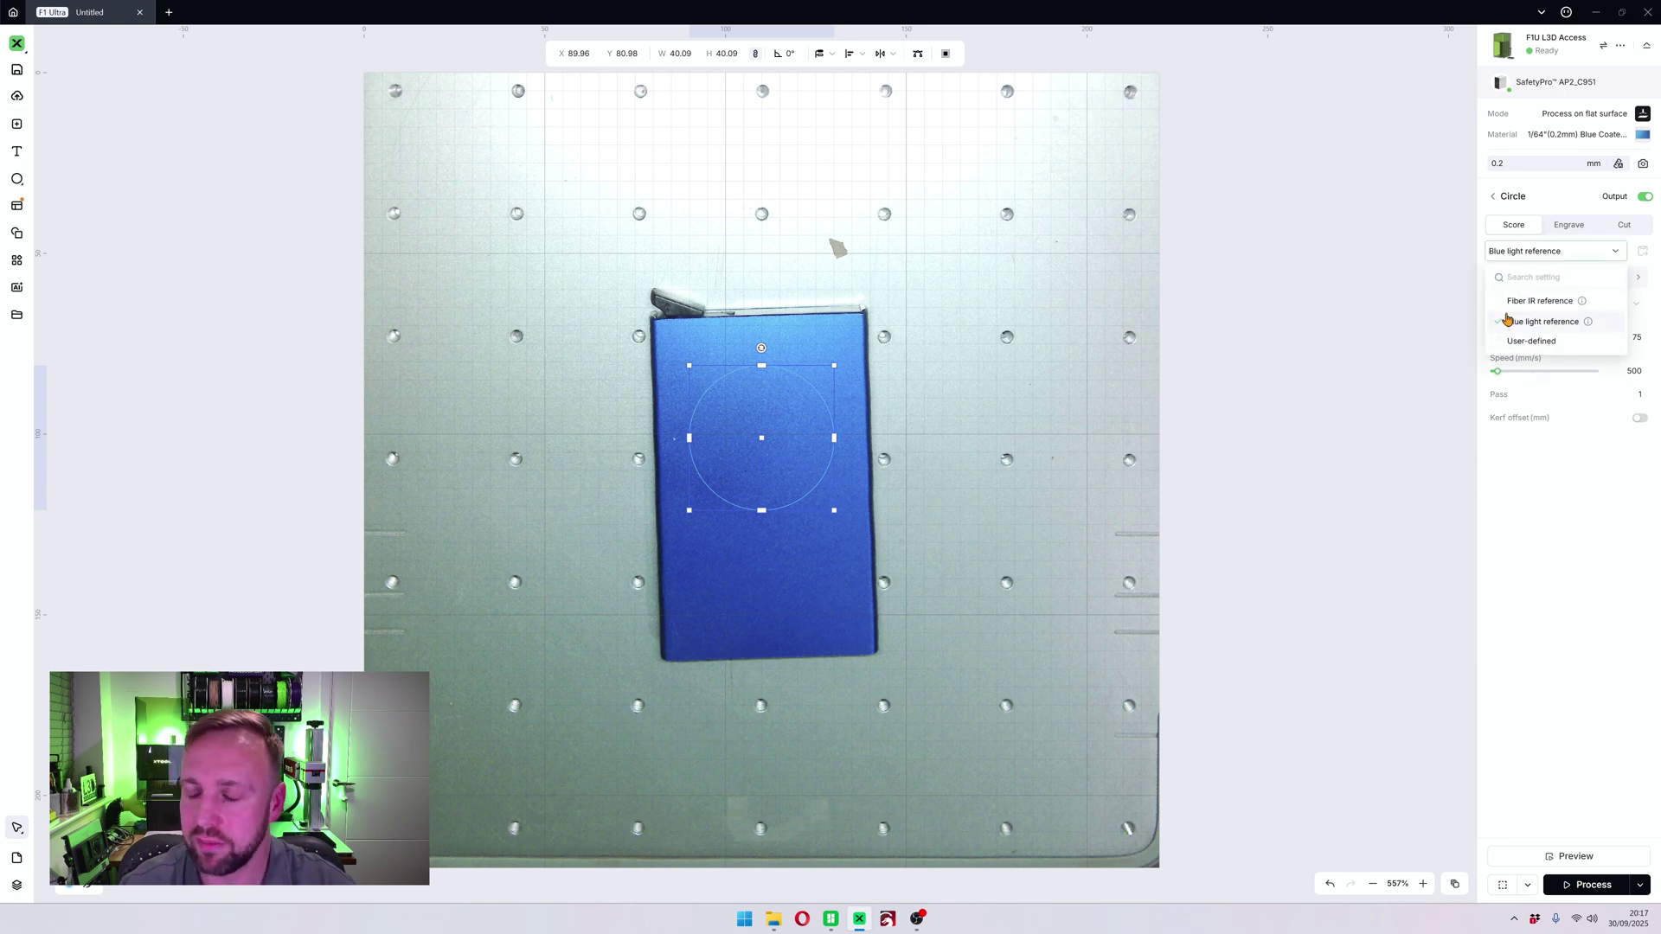
key(Escape)
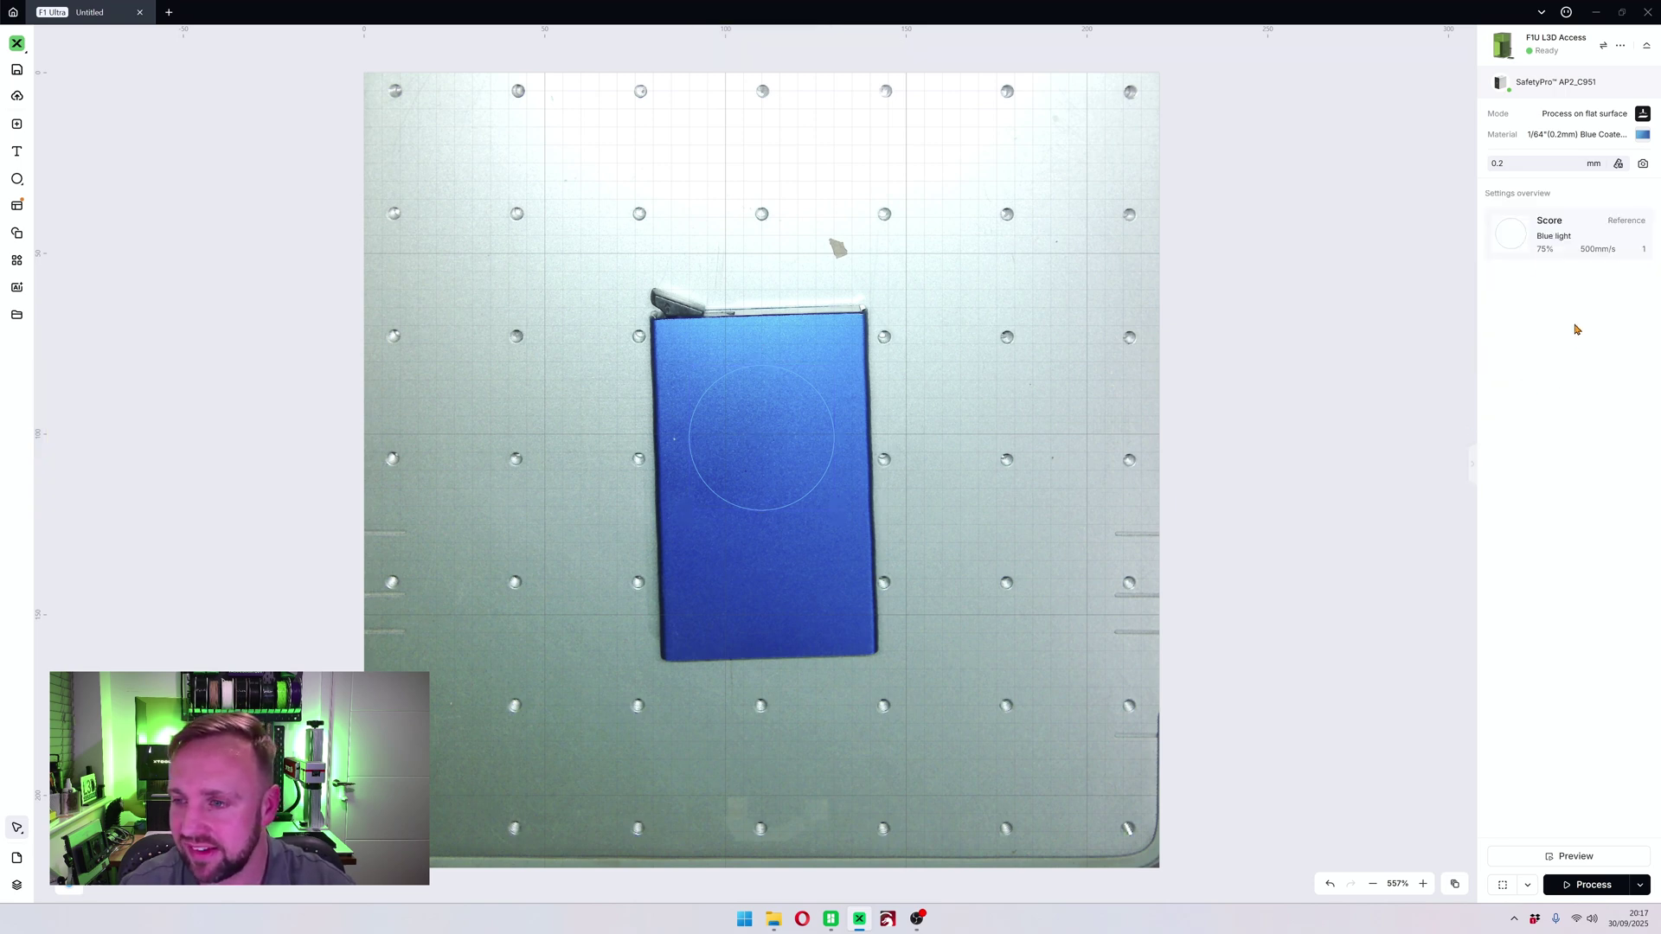
click(813, 392)
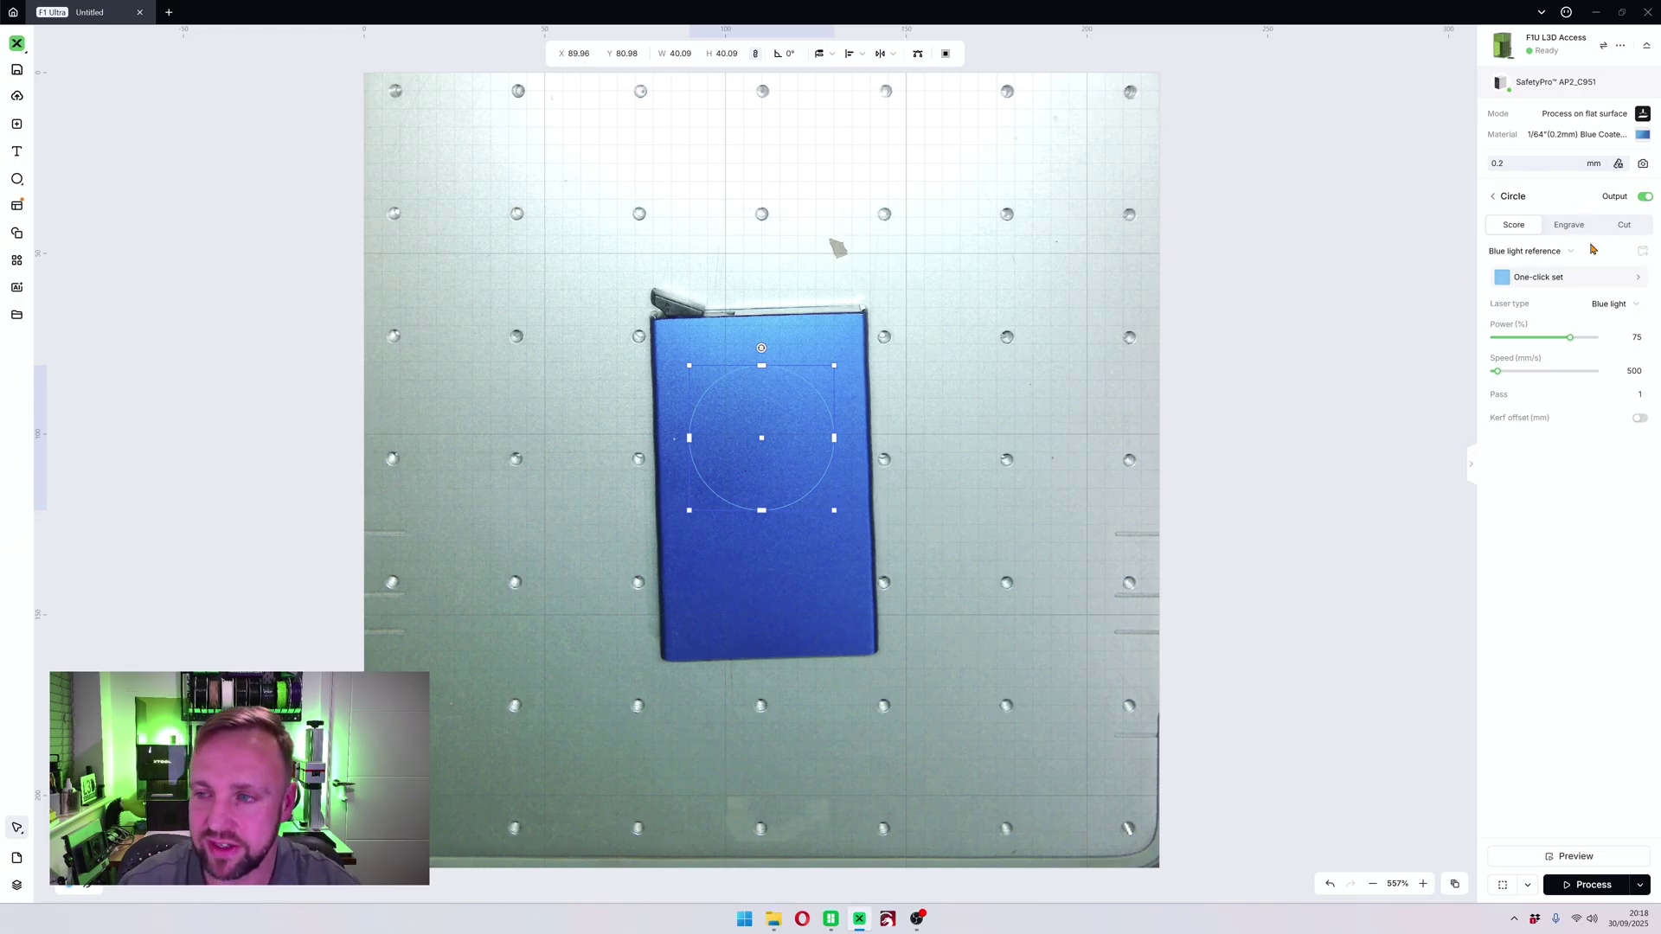
drag(1570, 338, 1583, 337)
drag(1505, 373, 1510, 372)
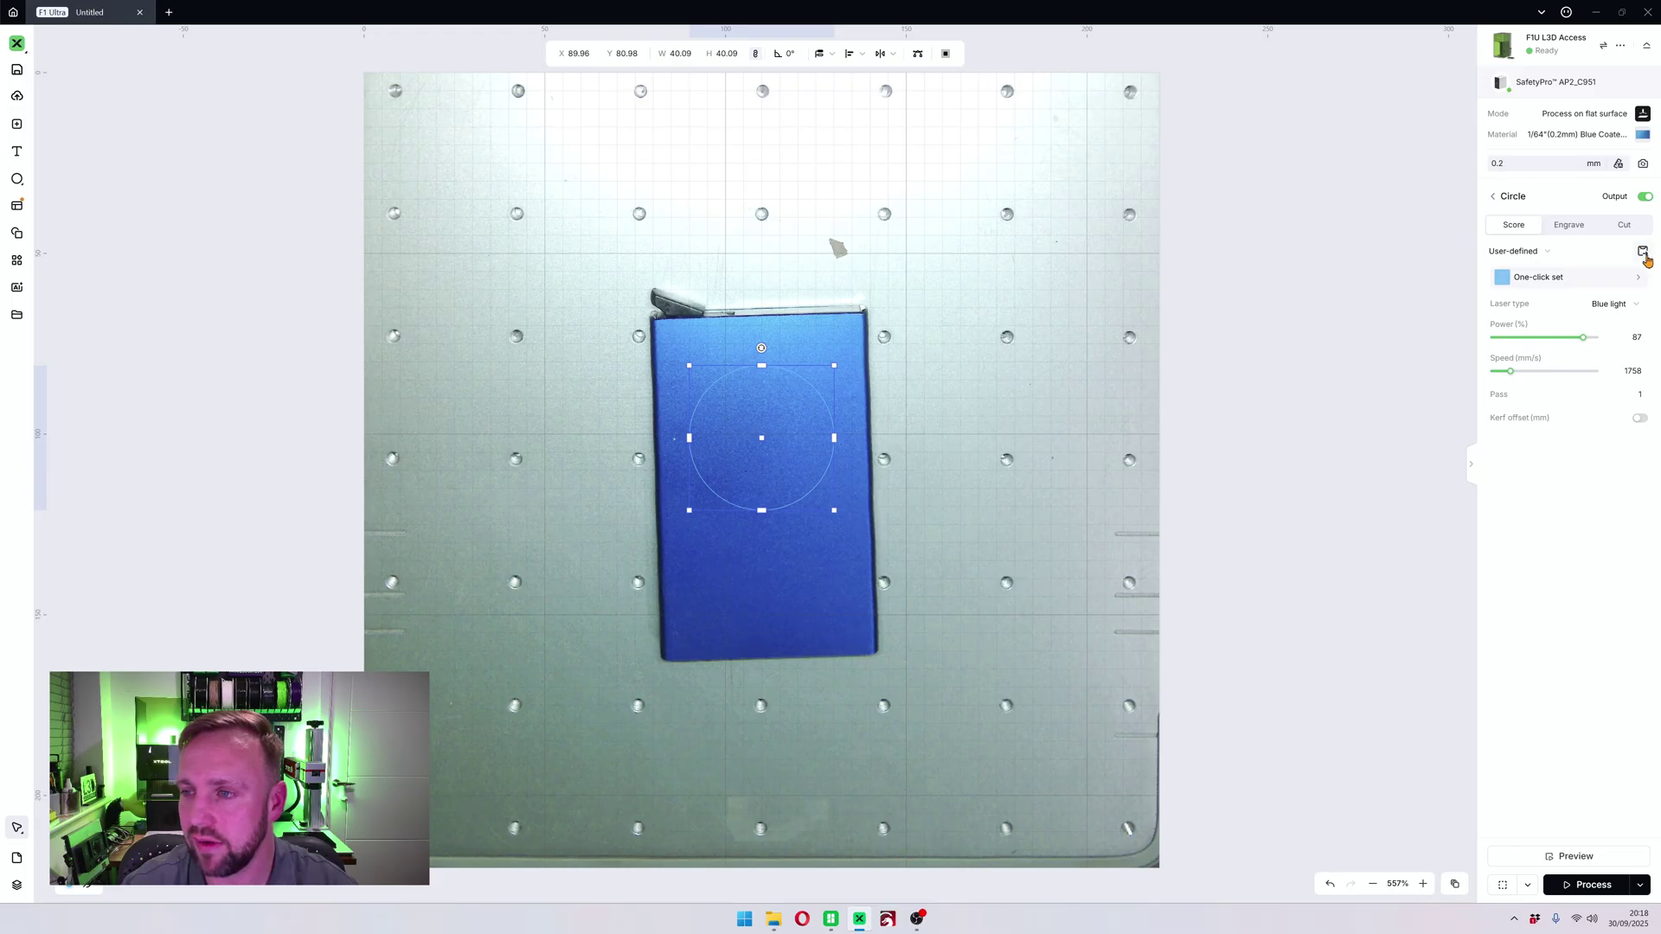
click(1643, 251)
click(675, 444)
text(Scoring Test)
click(1025, 598)
- Apply the Scoring Test score preset to the circle
click(731, 448)
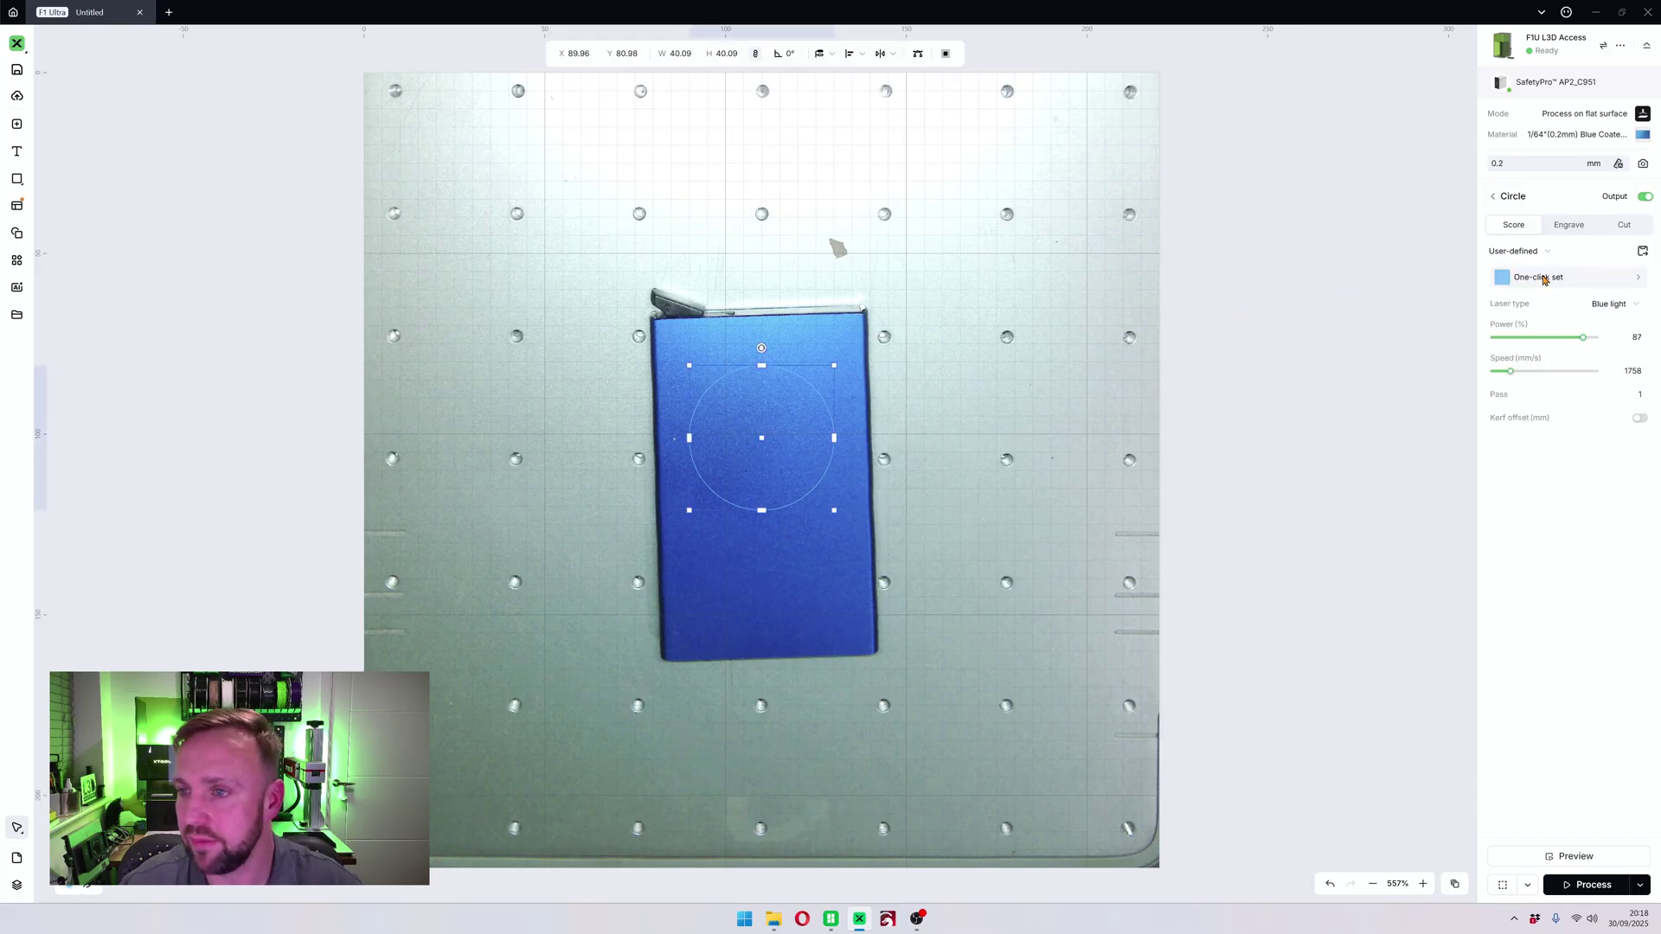
click(1534, 253)
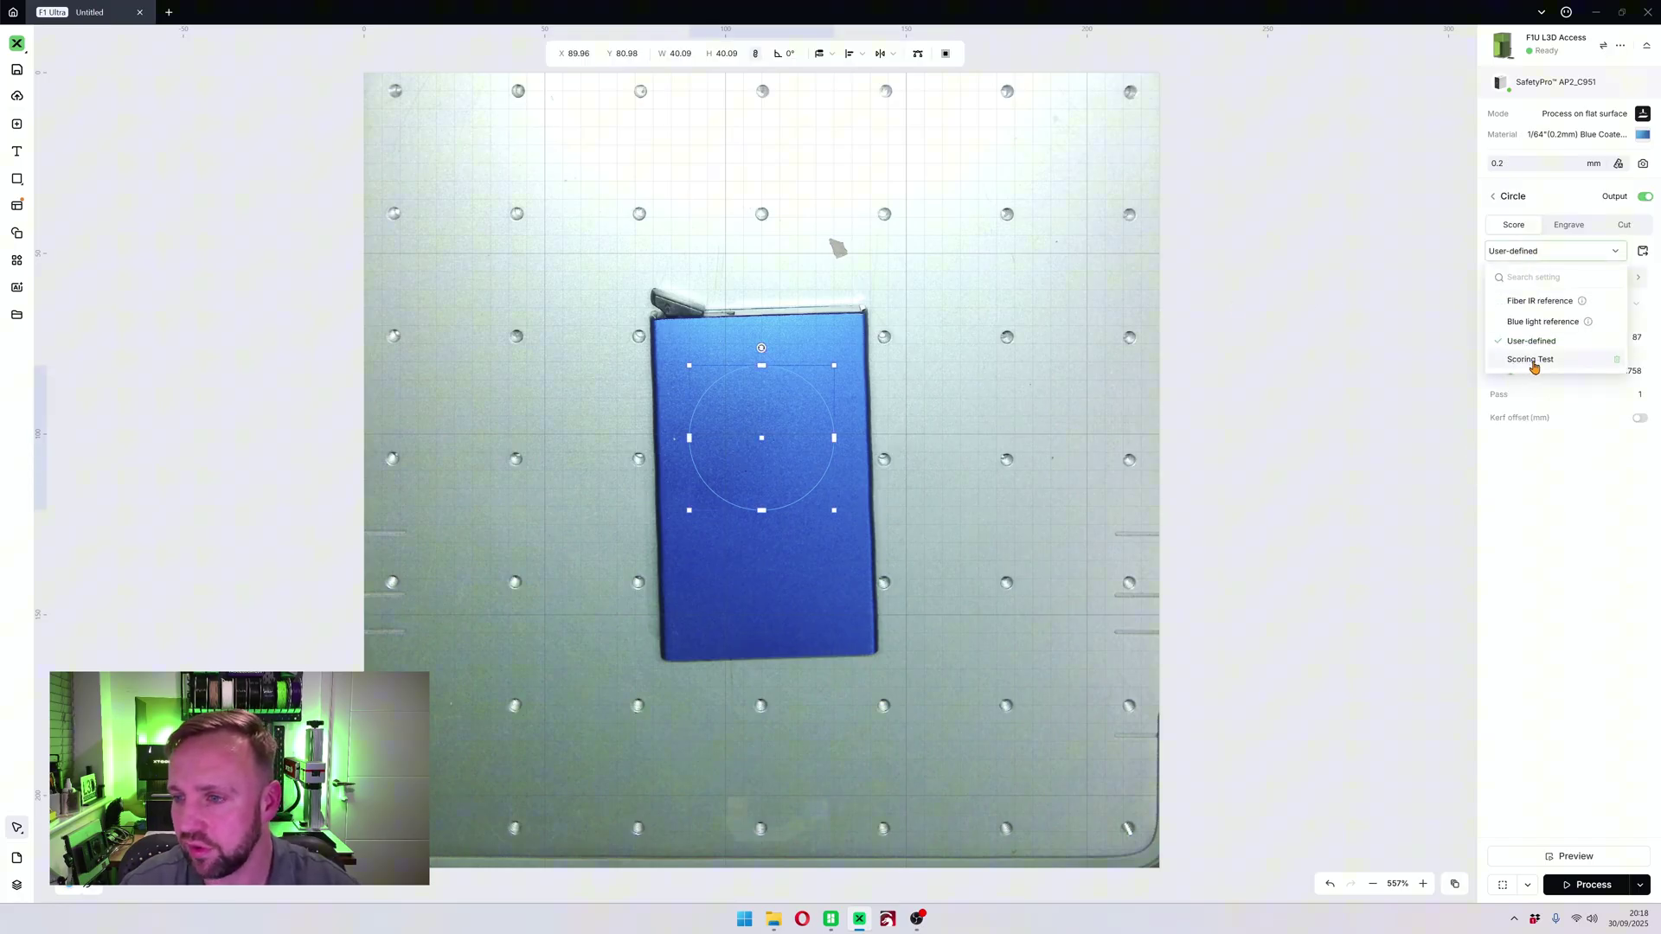
click(1531, 360)
- Check the Tutorial Blue Metal engrave preset, then return to the Home page
click(1493, 255)
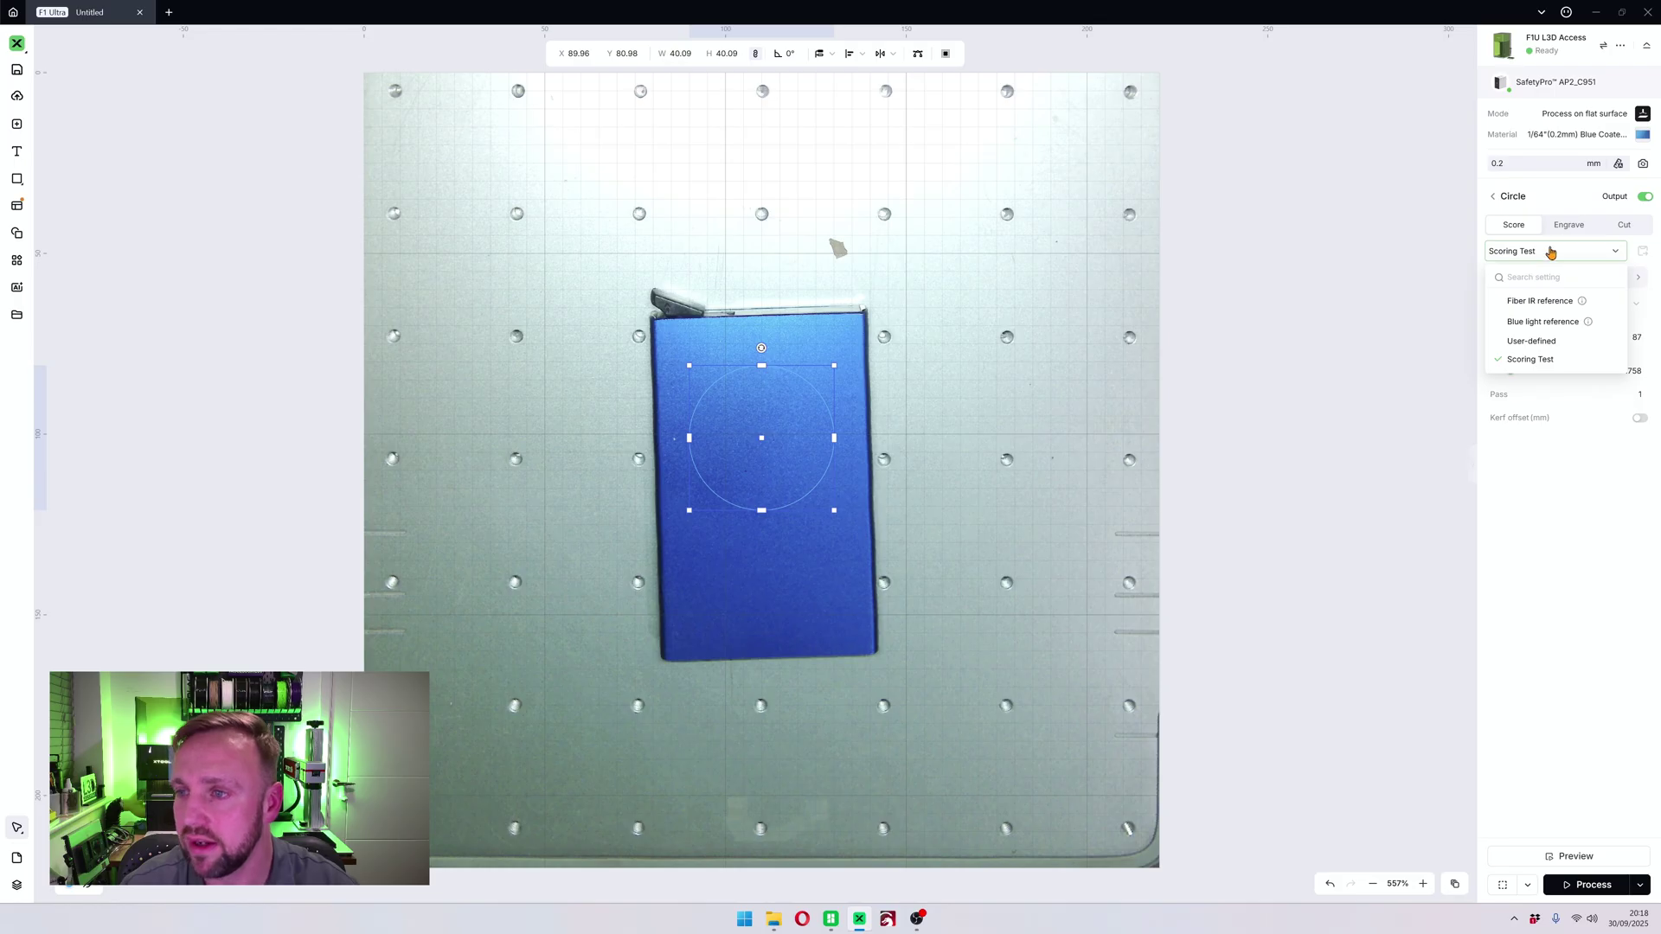
click(1562, 226)
click(1521, 258)
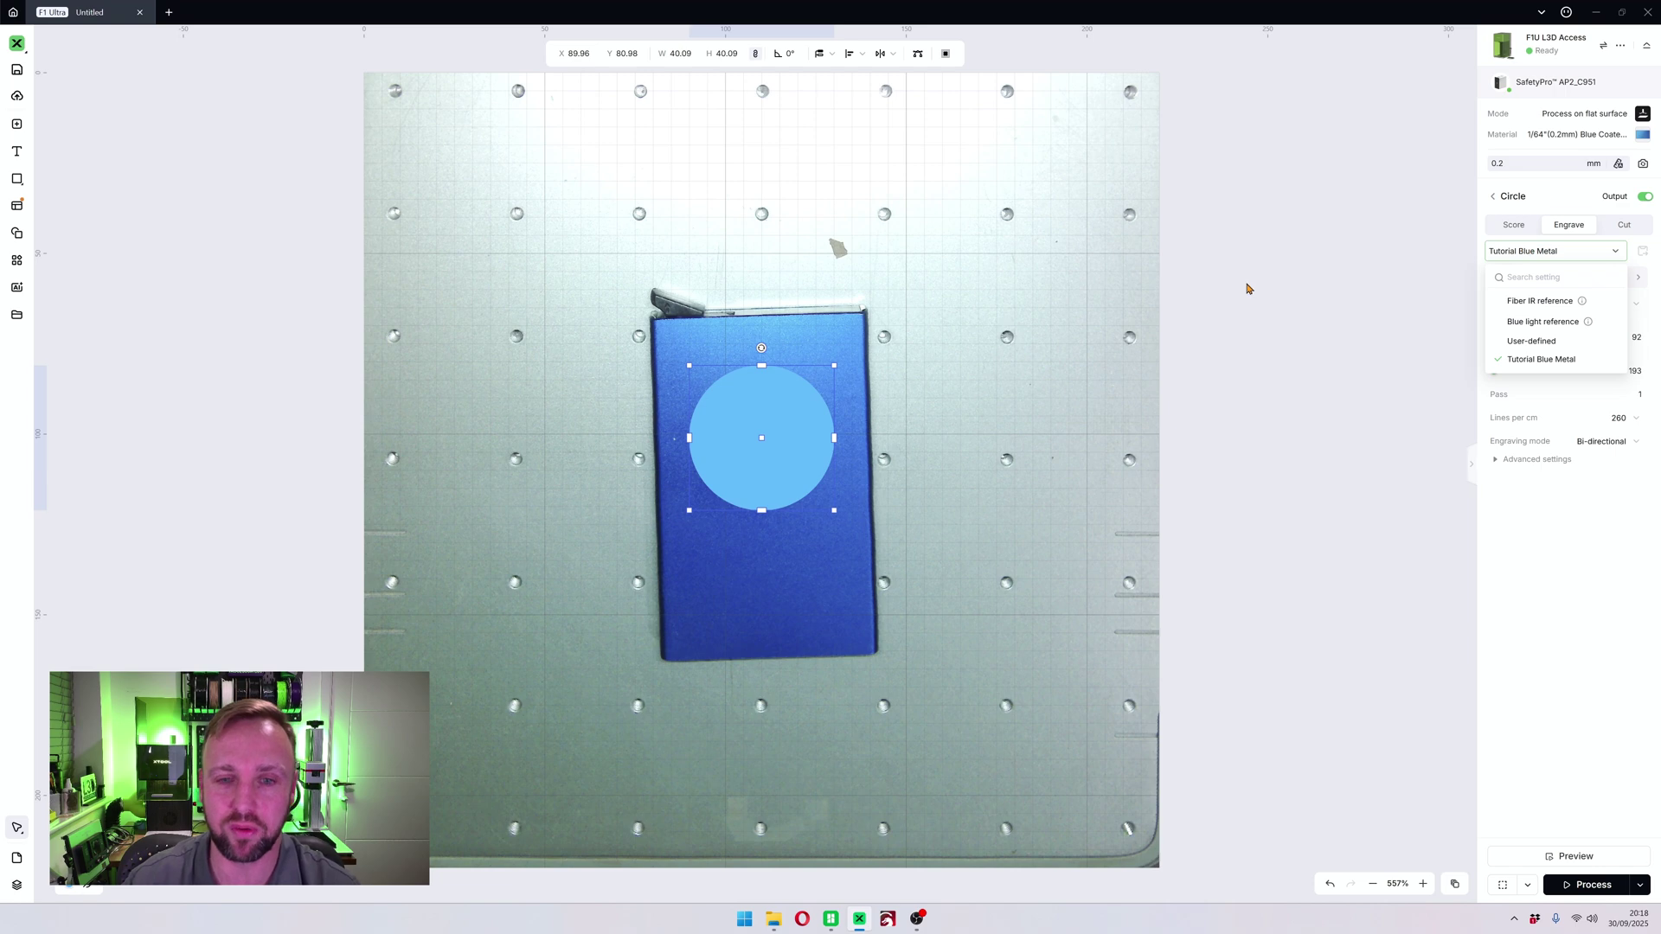
click(1246, 285)
click(766, 433)
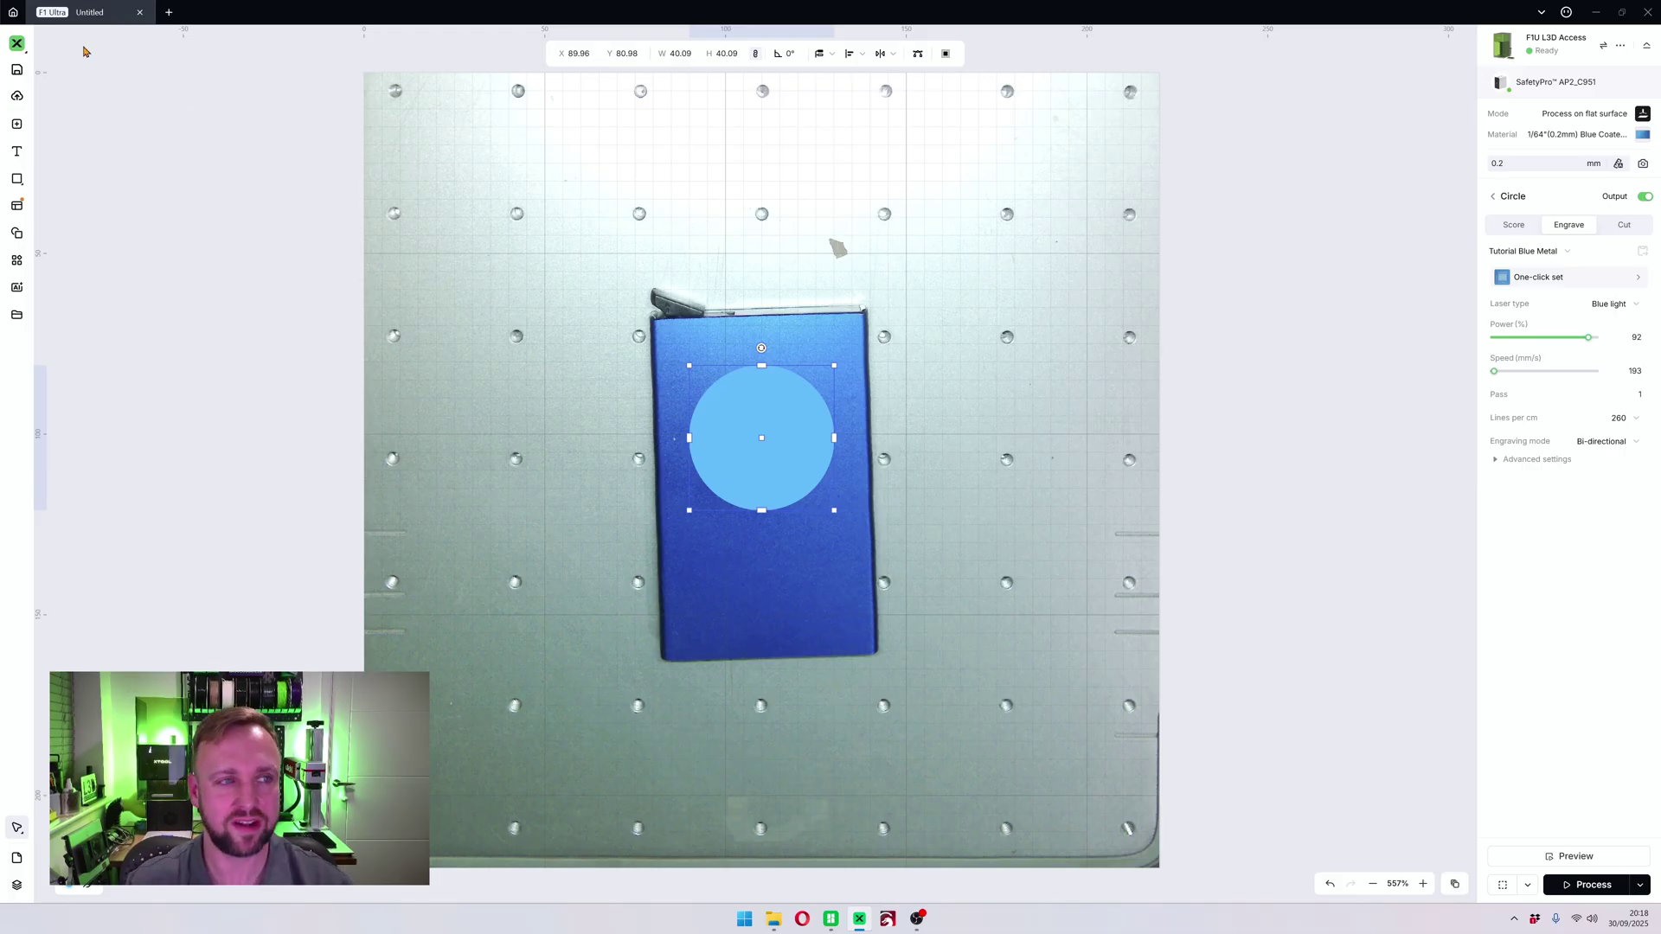
click(13, 12)
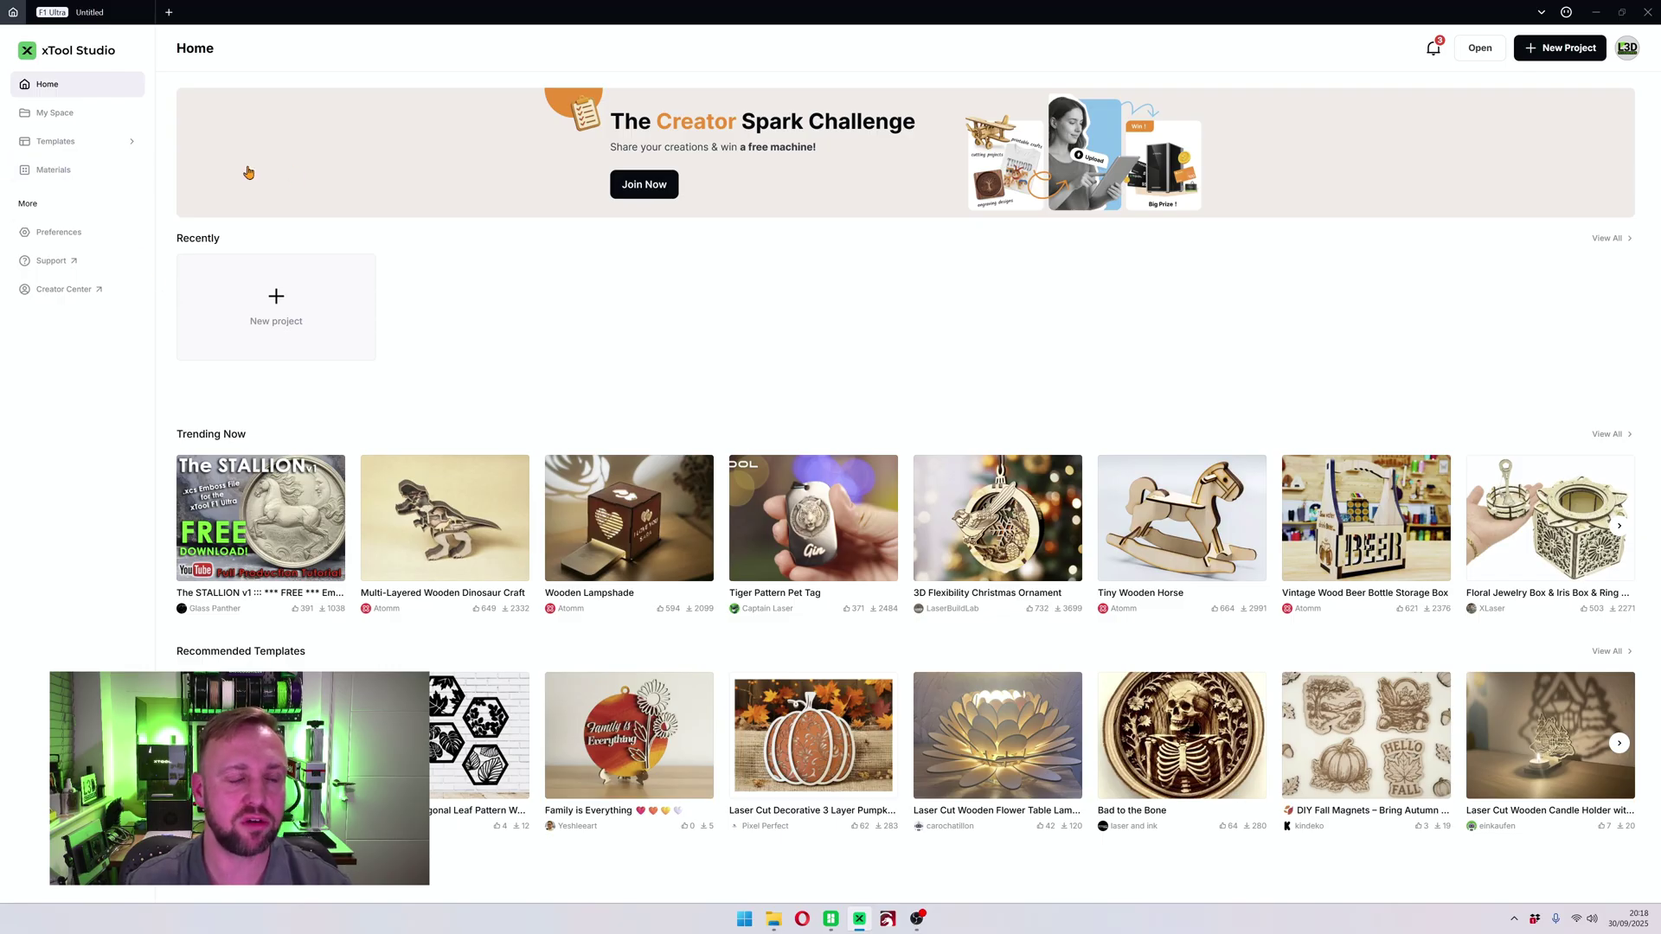
- Open Materials from the Home page sidebar to view My materials
click(74, 173)
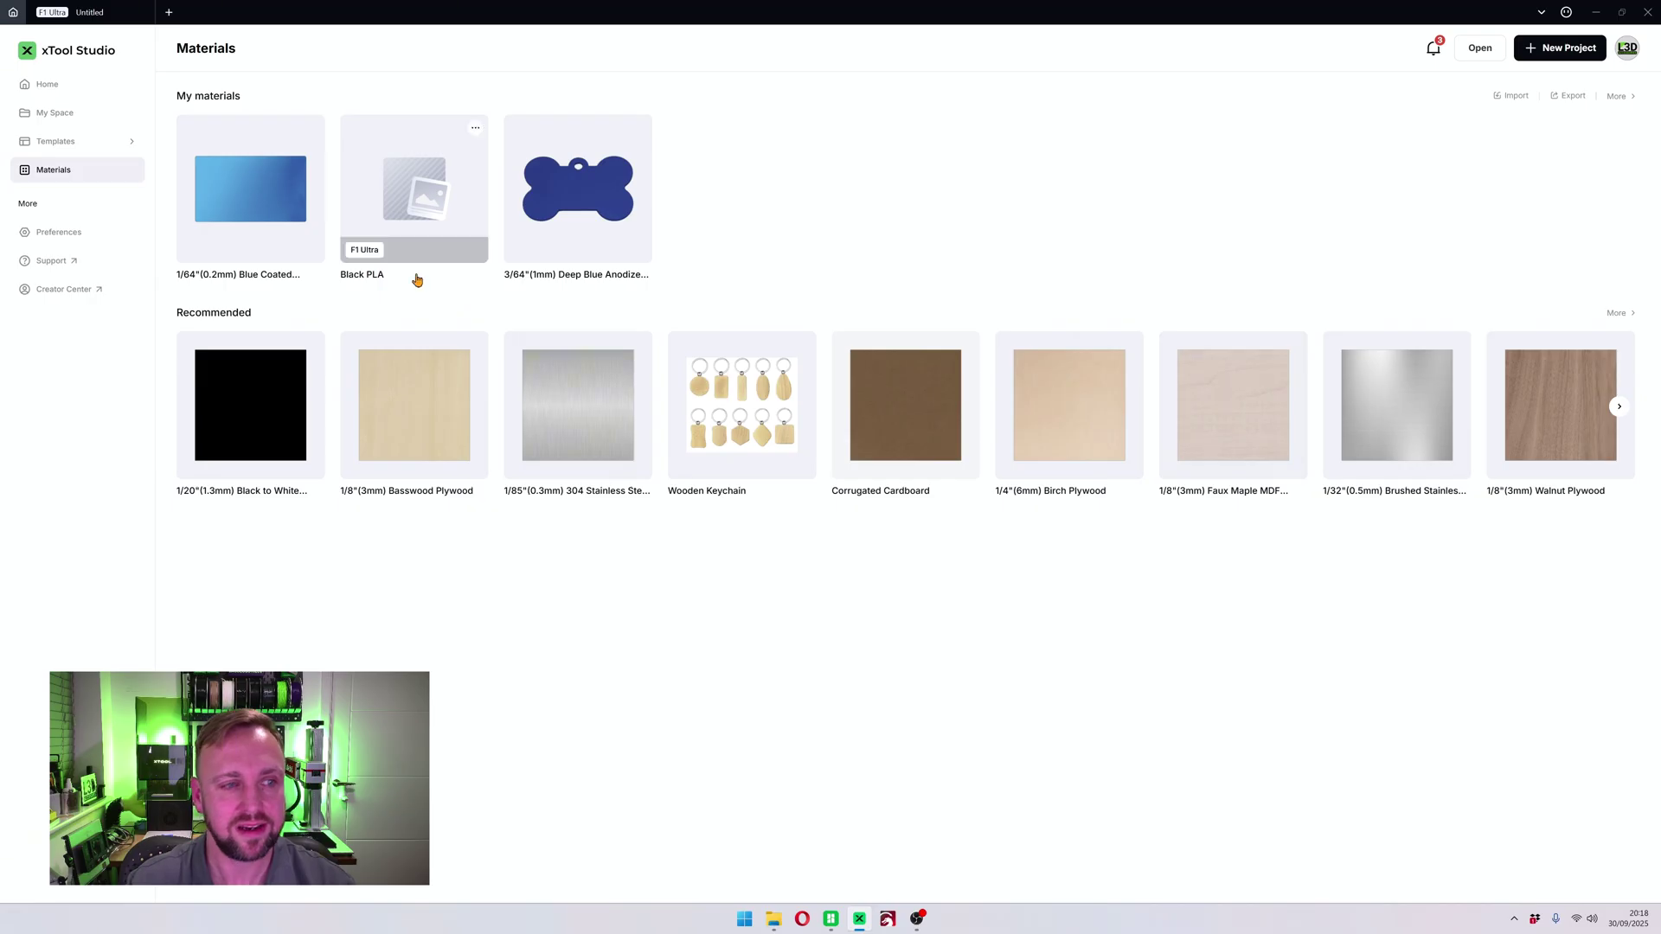